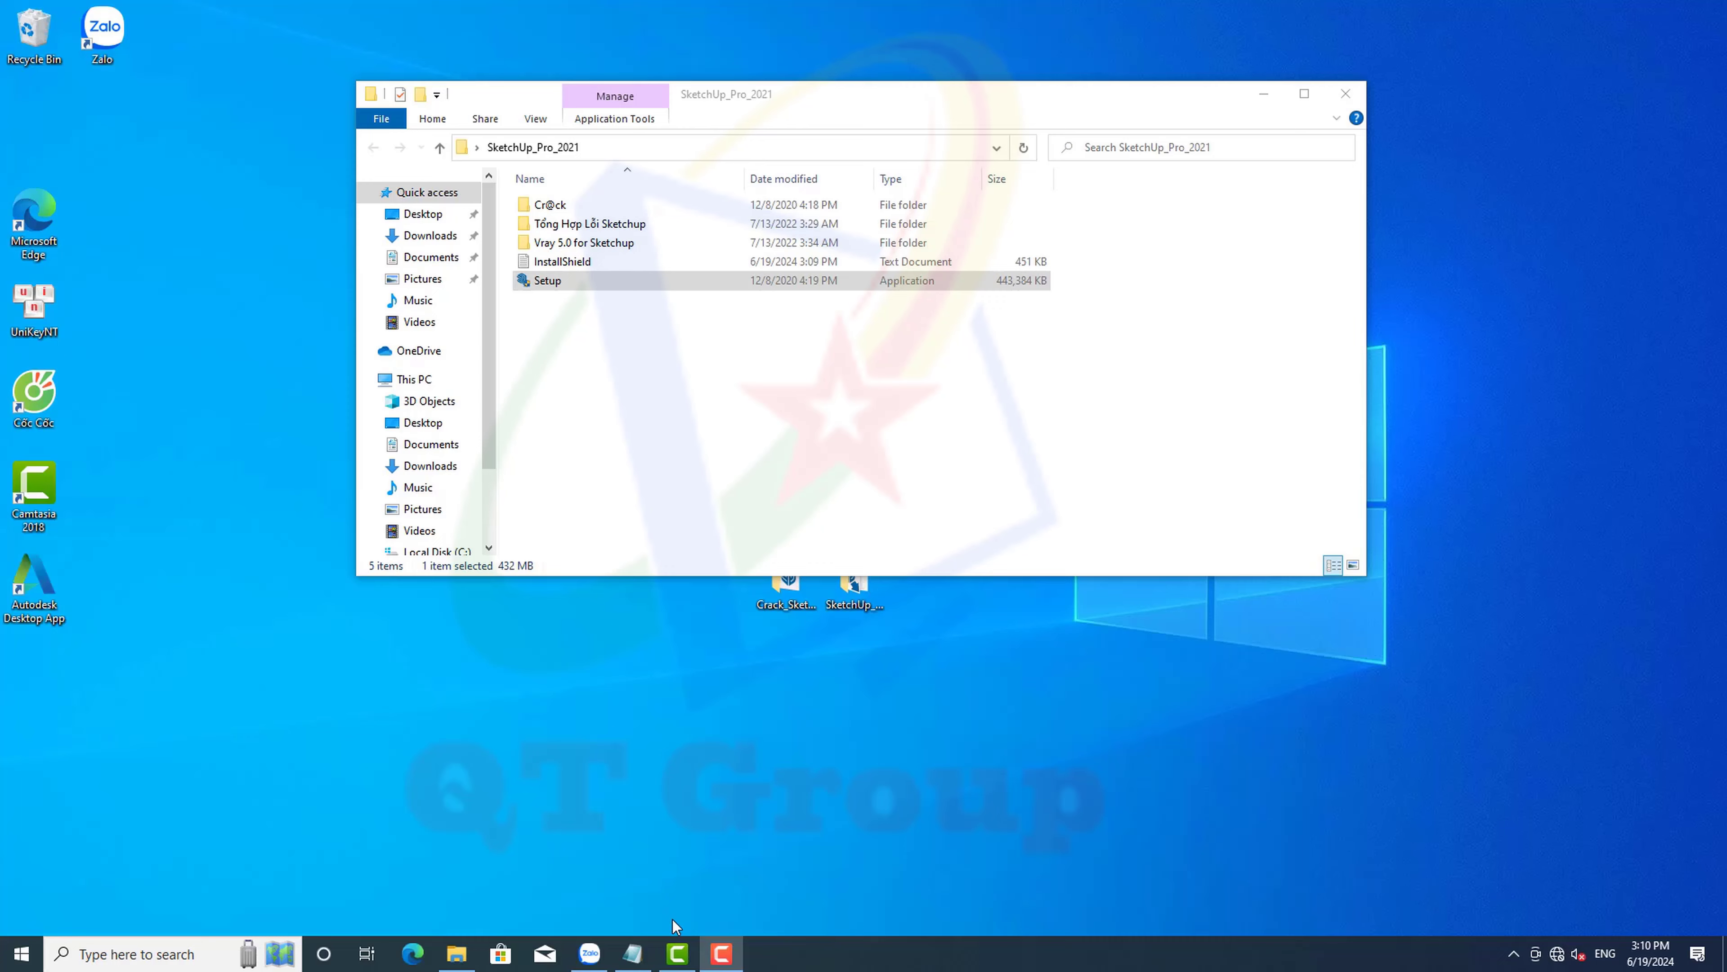
Bring up the Notepad line 'Các bạn nhớ tắt windowdefen và mạng trước khi cài nhé' and select it
click(634, 954)
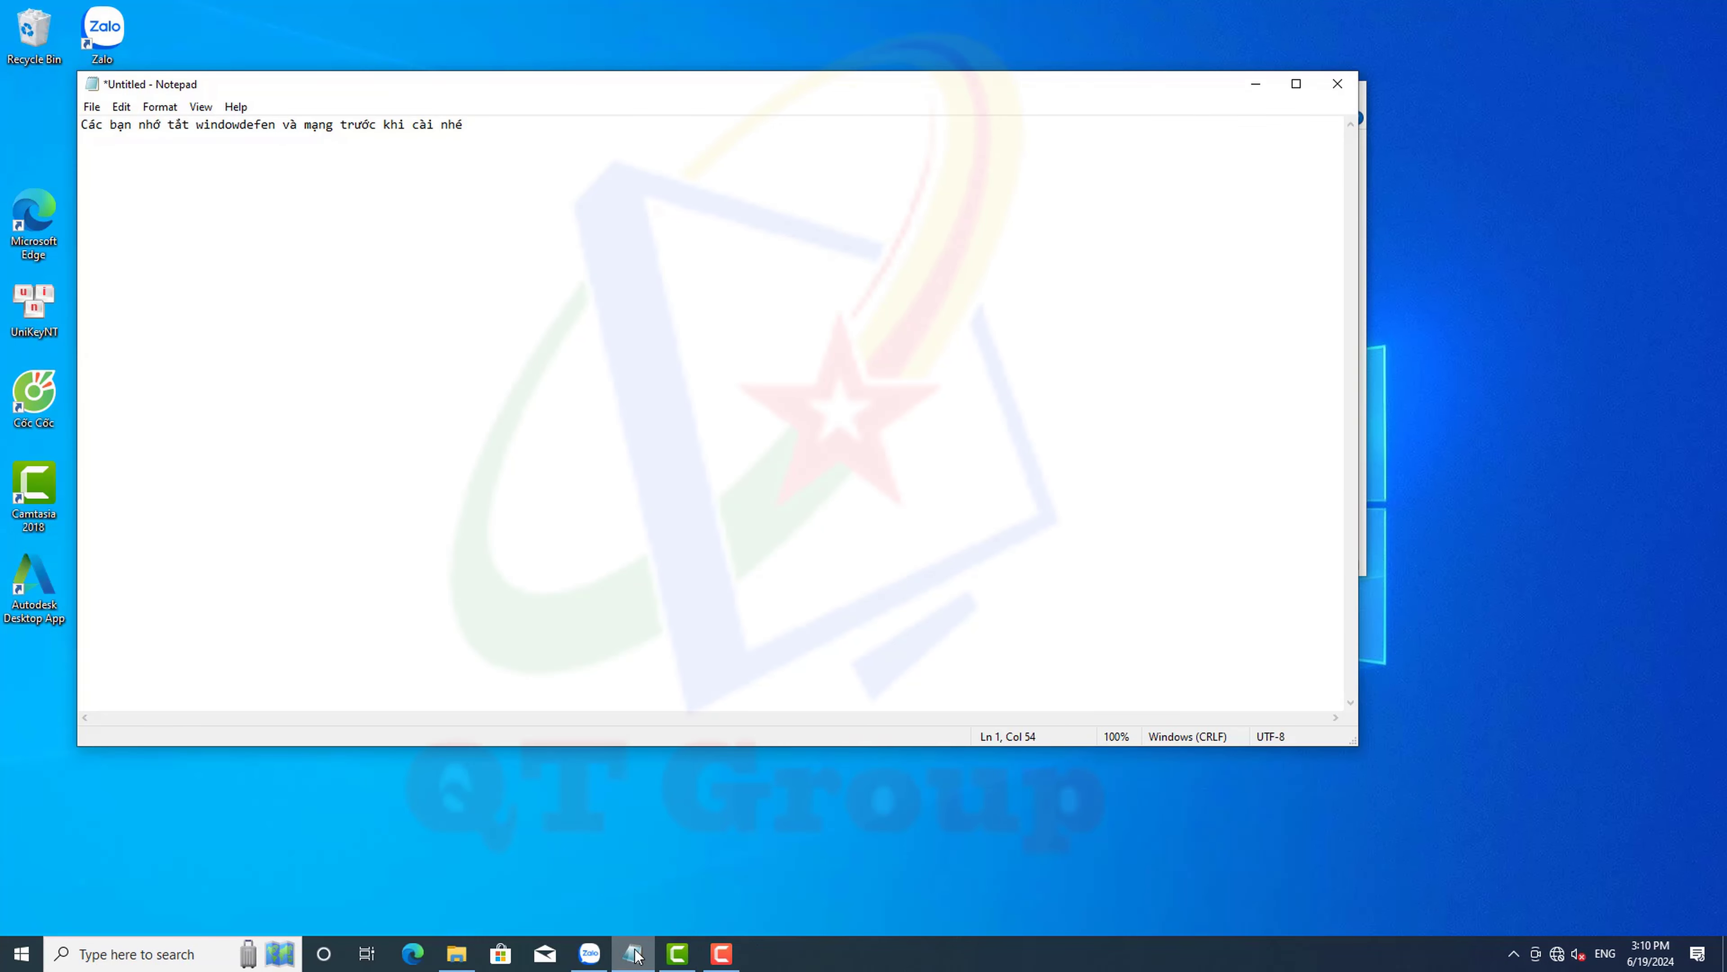
drag(479, 139, 89, 138)
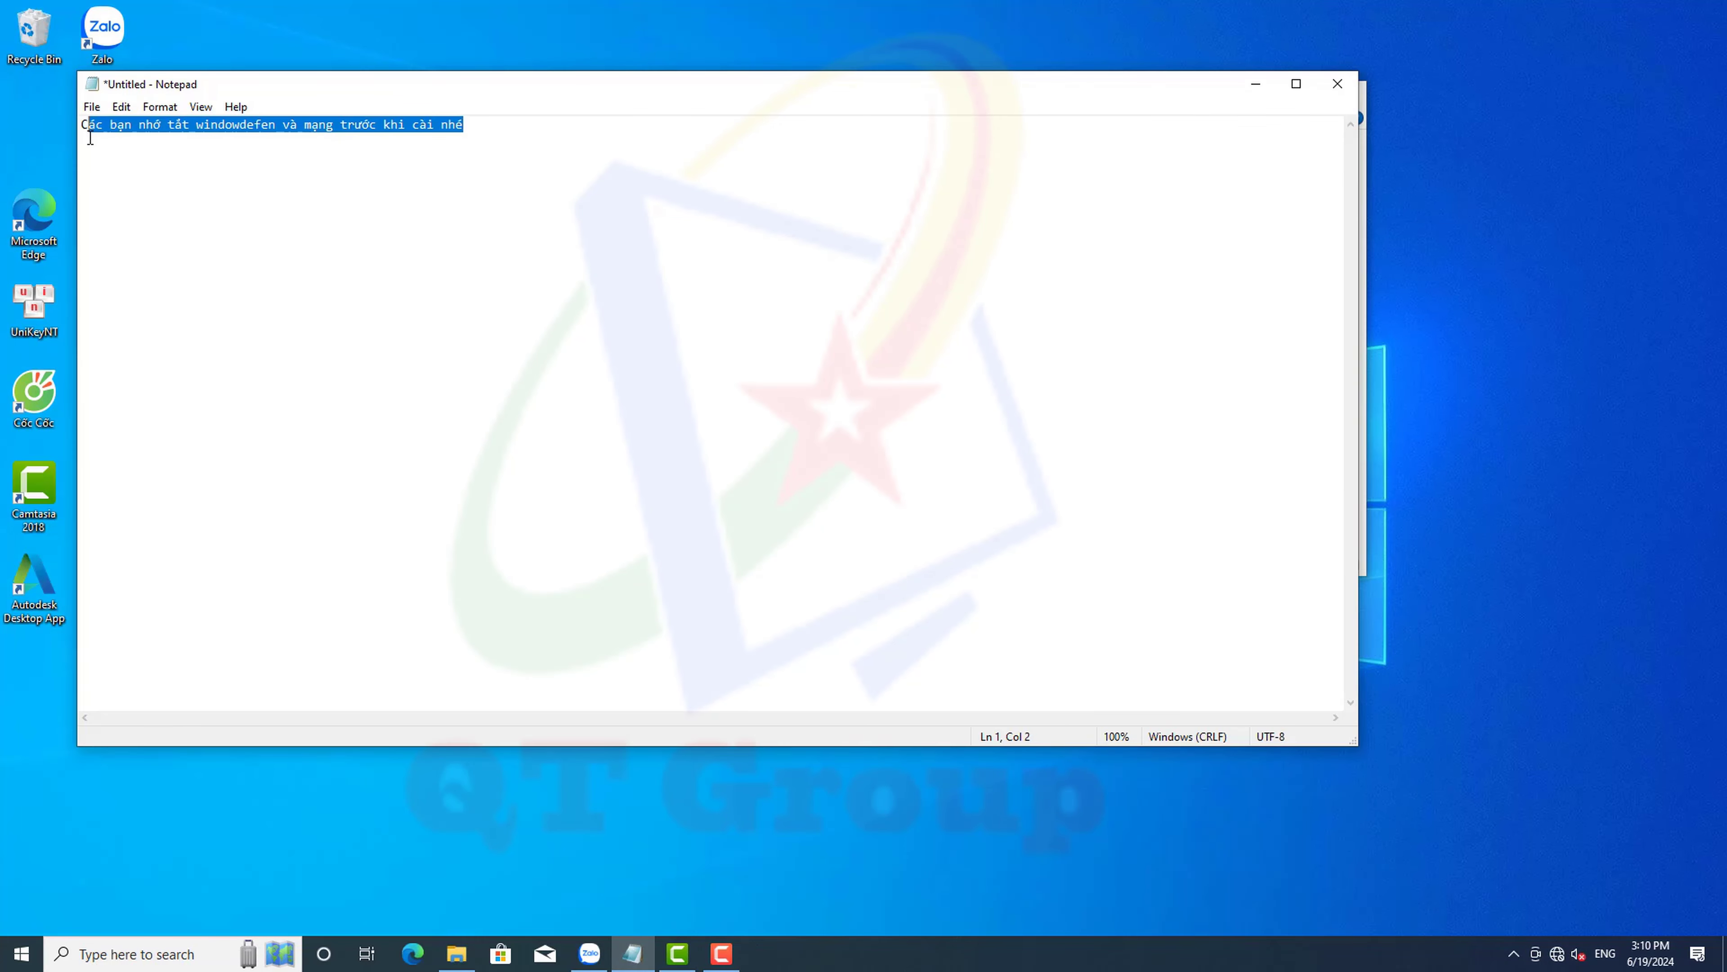
click(90, 135)
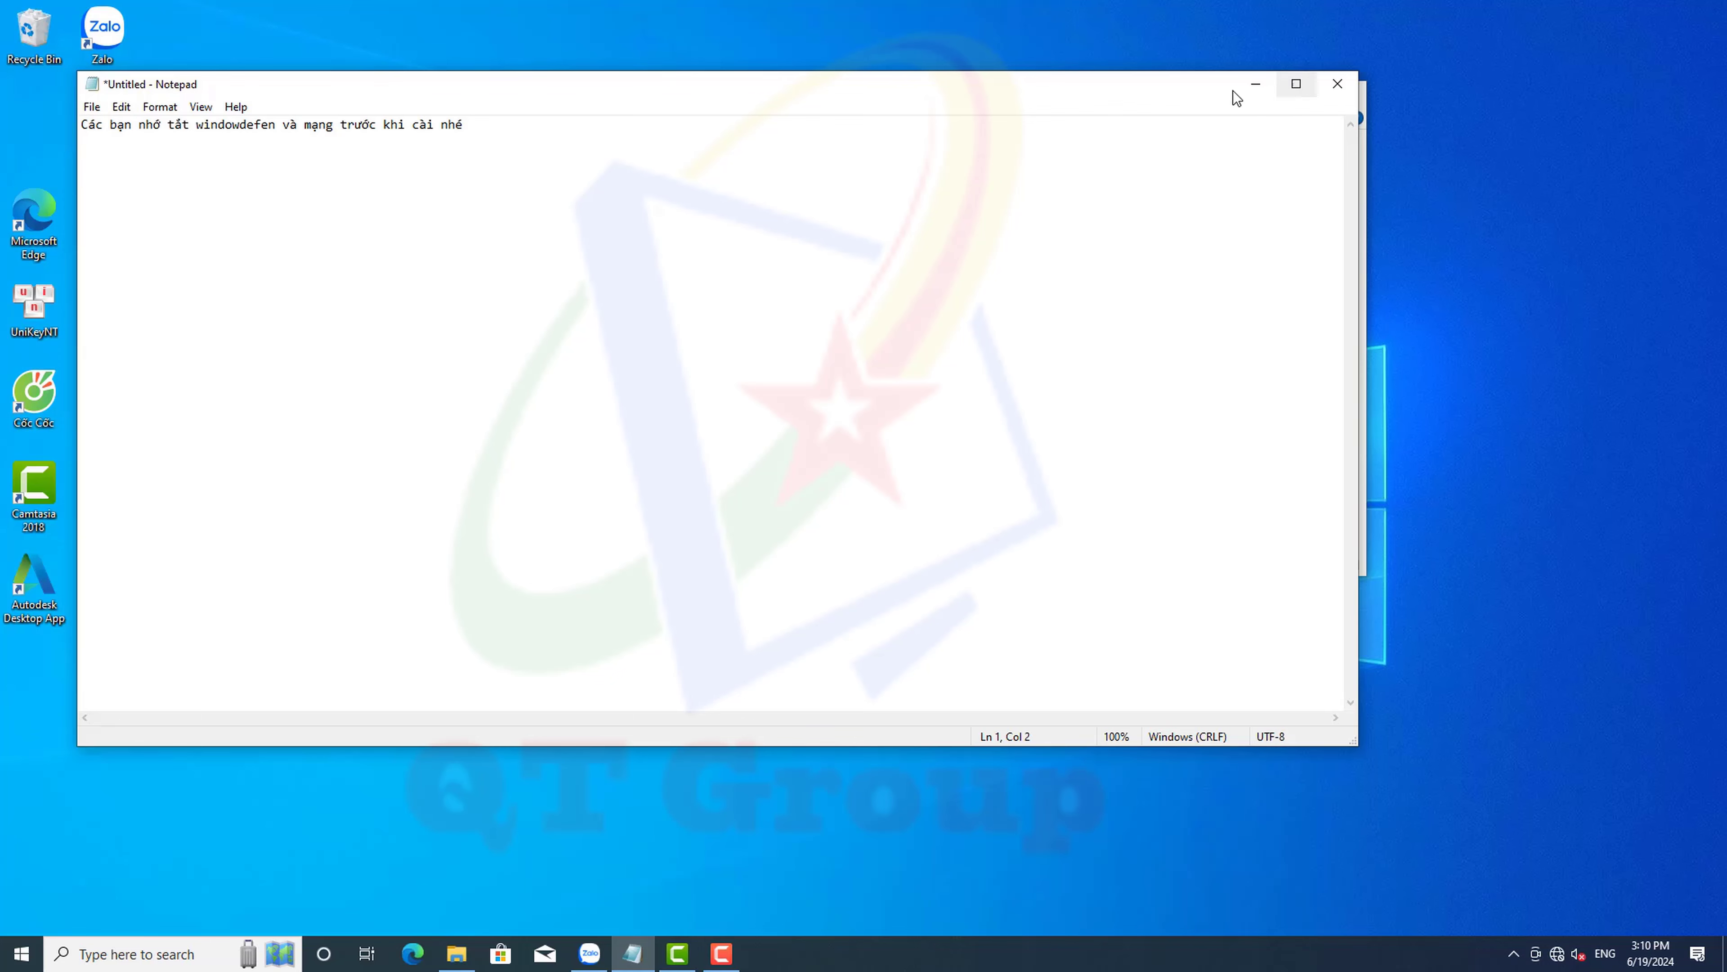
Install SketchUp 2021 to the default destination and finish once 'SketchUp 2021 is Ready to Go!' appears
click(1256, 84)
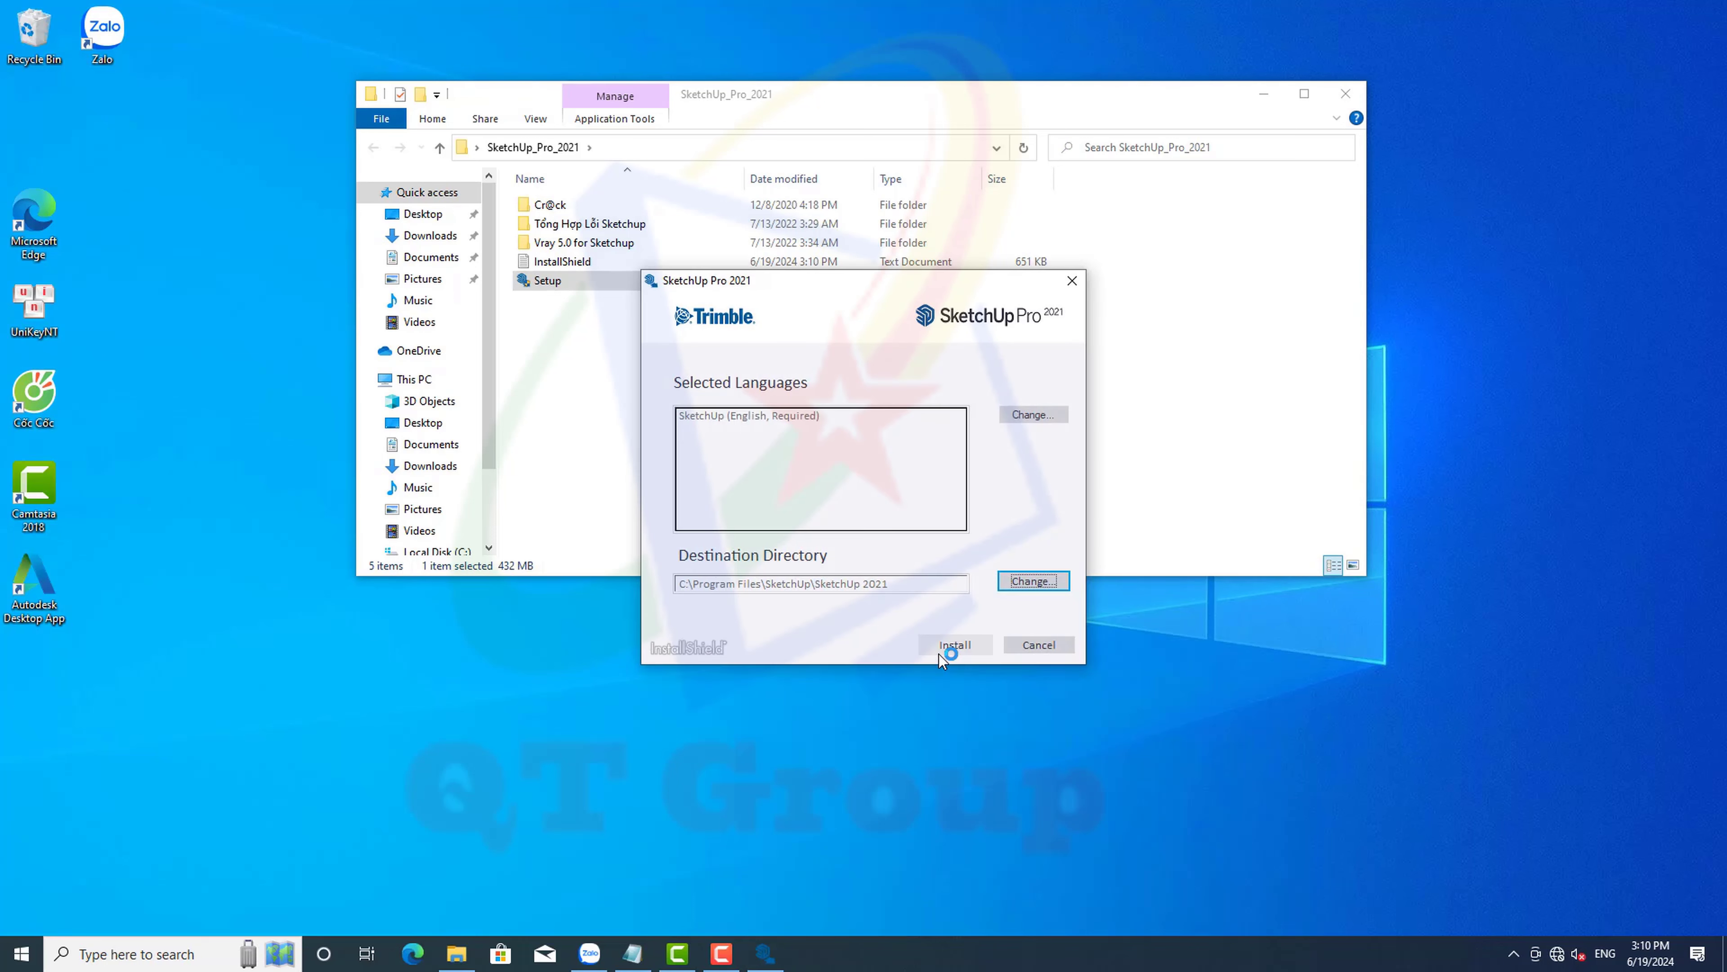
click(940, 652)
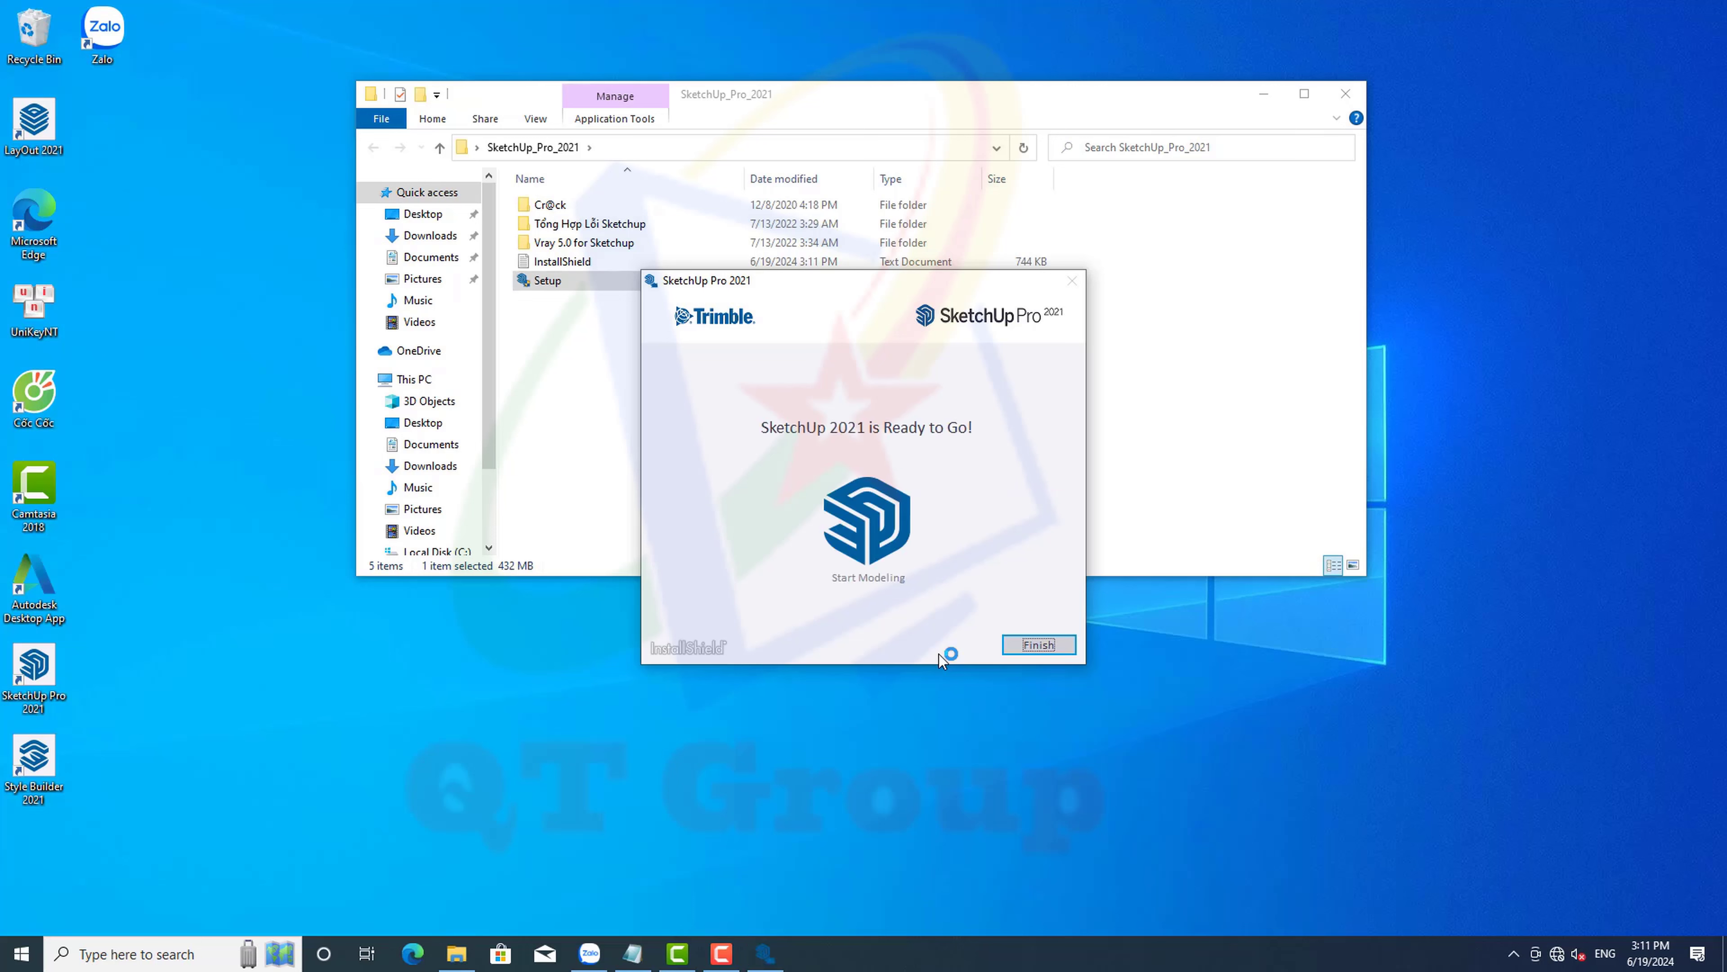
key(Return)
Add a second Notepad line saying to follow the post-install steps to crack the licence, then hide Notepad
click(633, 952)
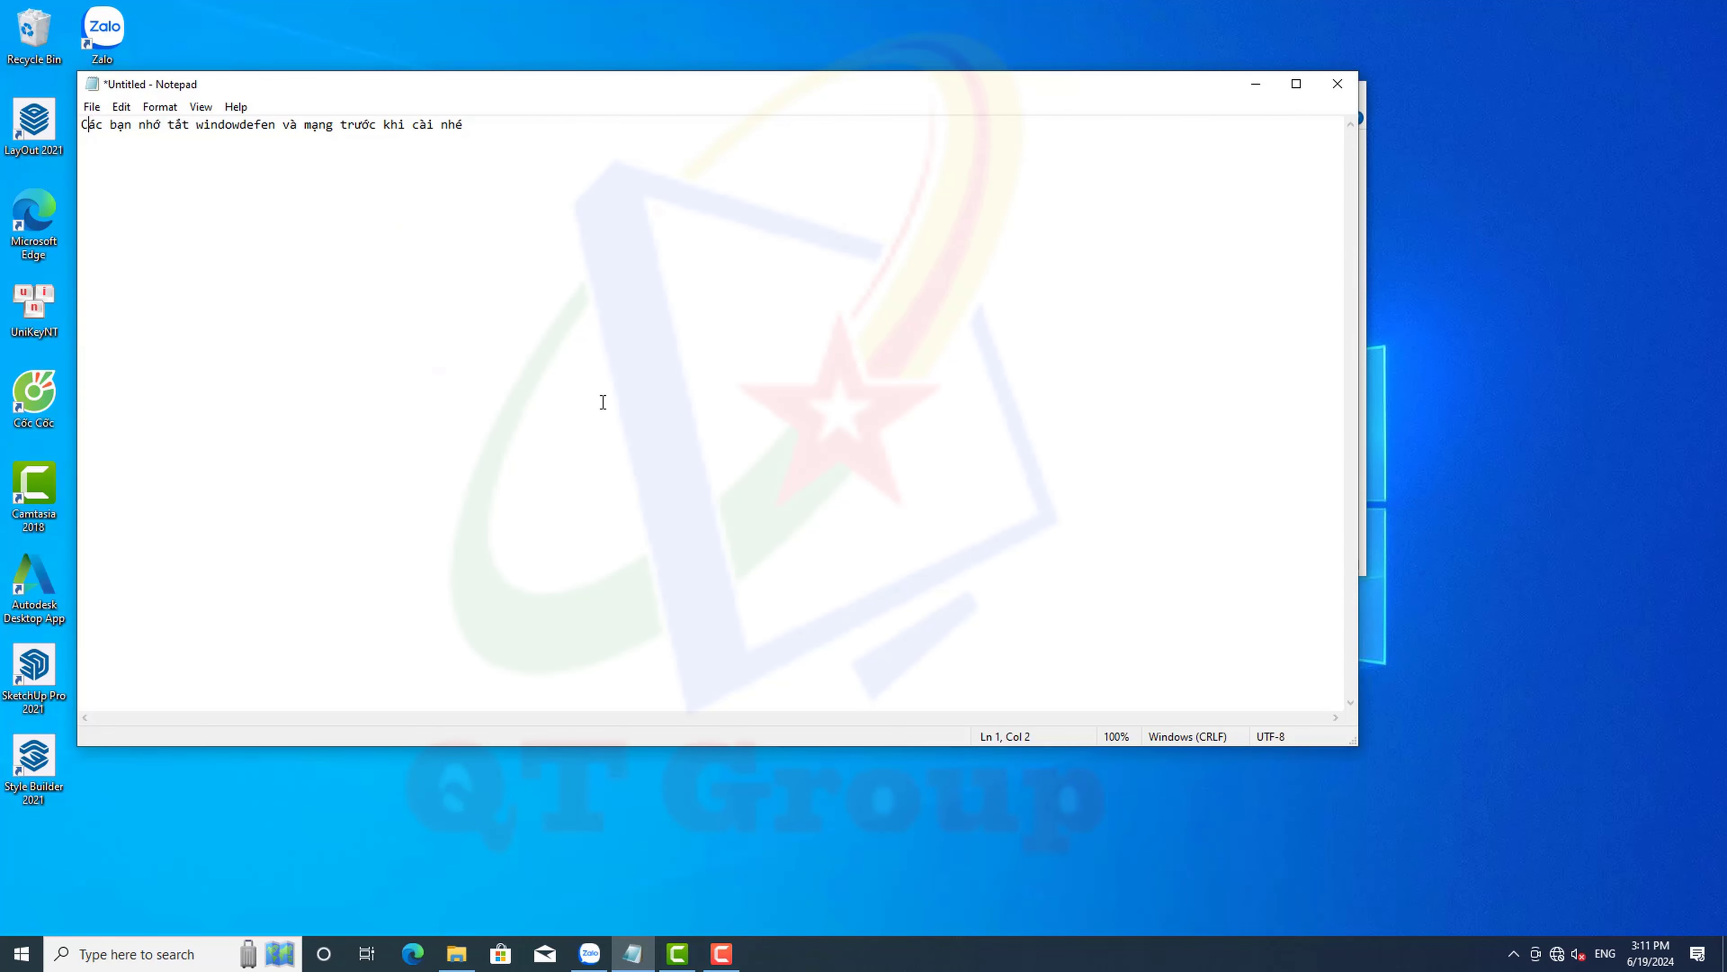
key(Right)
key(Right)
key(Right)
key(Right)
key(Right)
key(Right)
key(Right)
key(Right)
key(Right)
key(Right)
key(Right)
key(Right)
key(Return)
text(Cácbạn )
text(sau)
text( khi cài xo)
text(ng thì là)
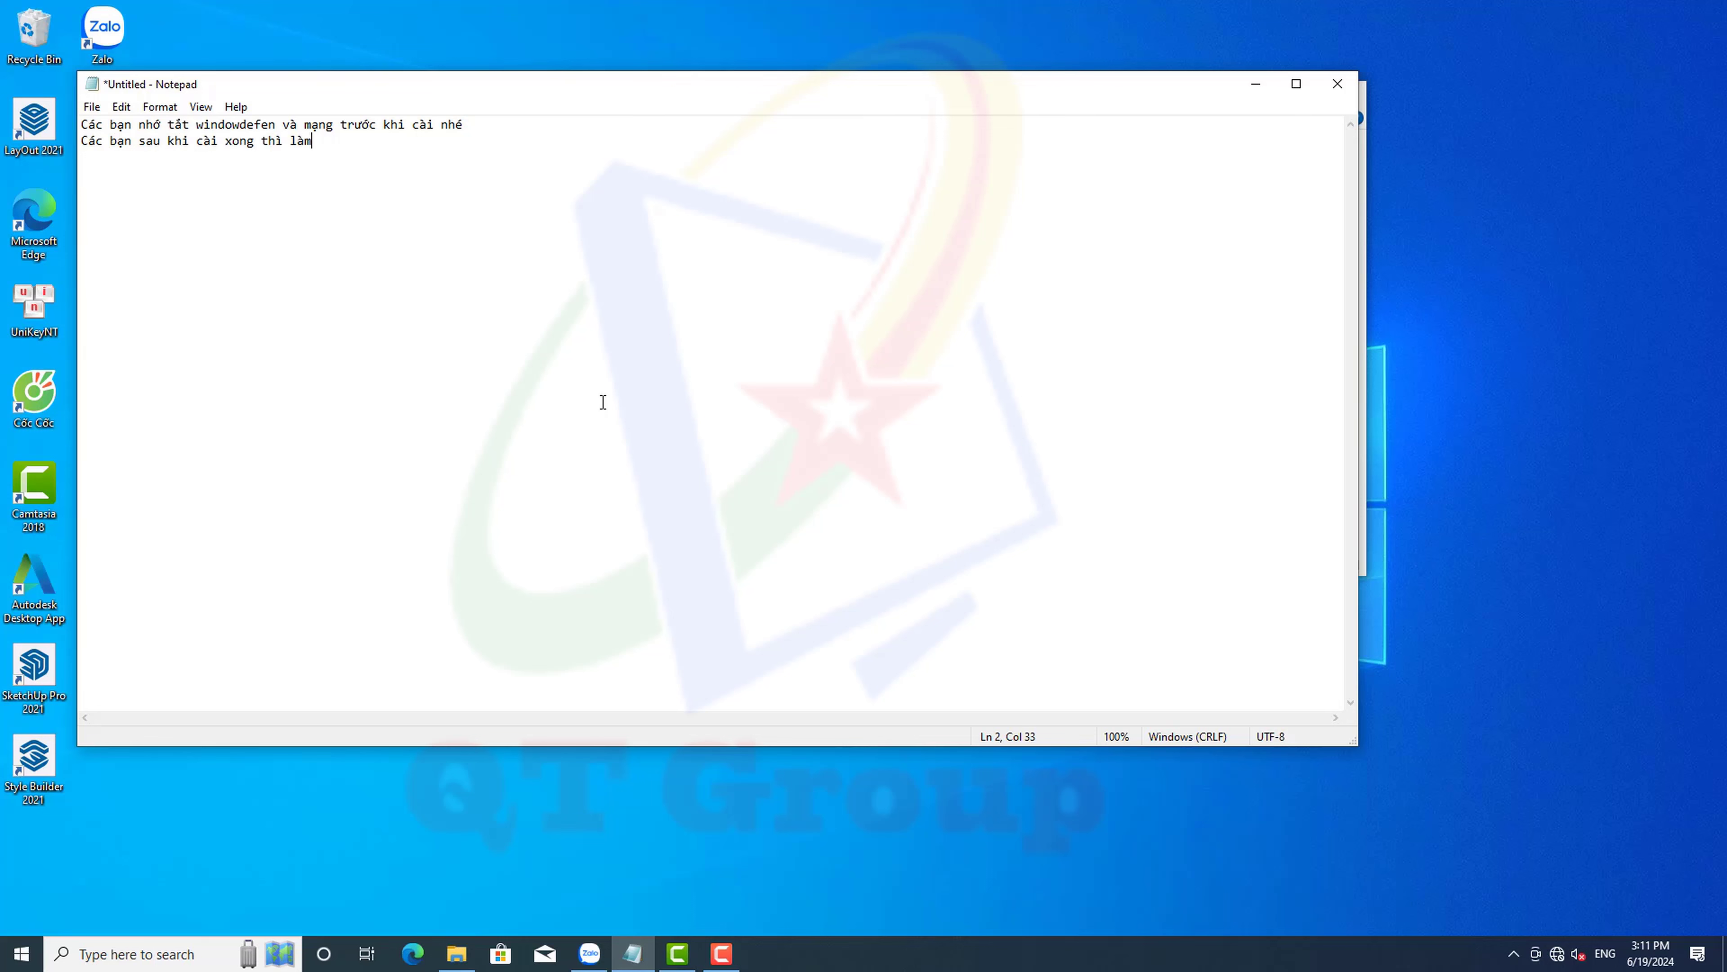
text(m cacv)
key(BackSpace)
text(bước sau )
text(theo min)
text(h để cra)
text(ck b)
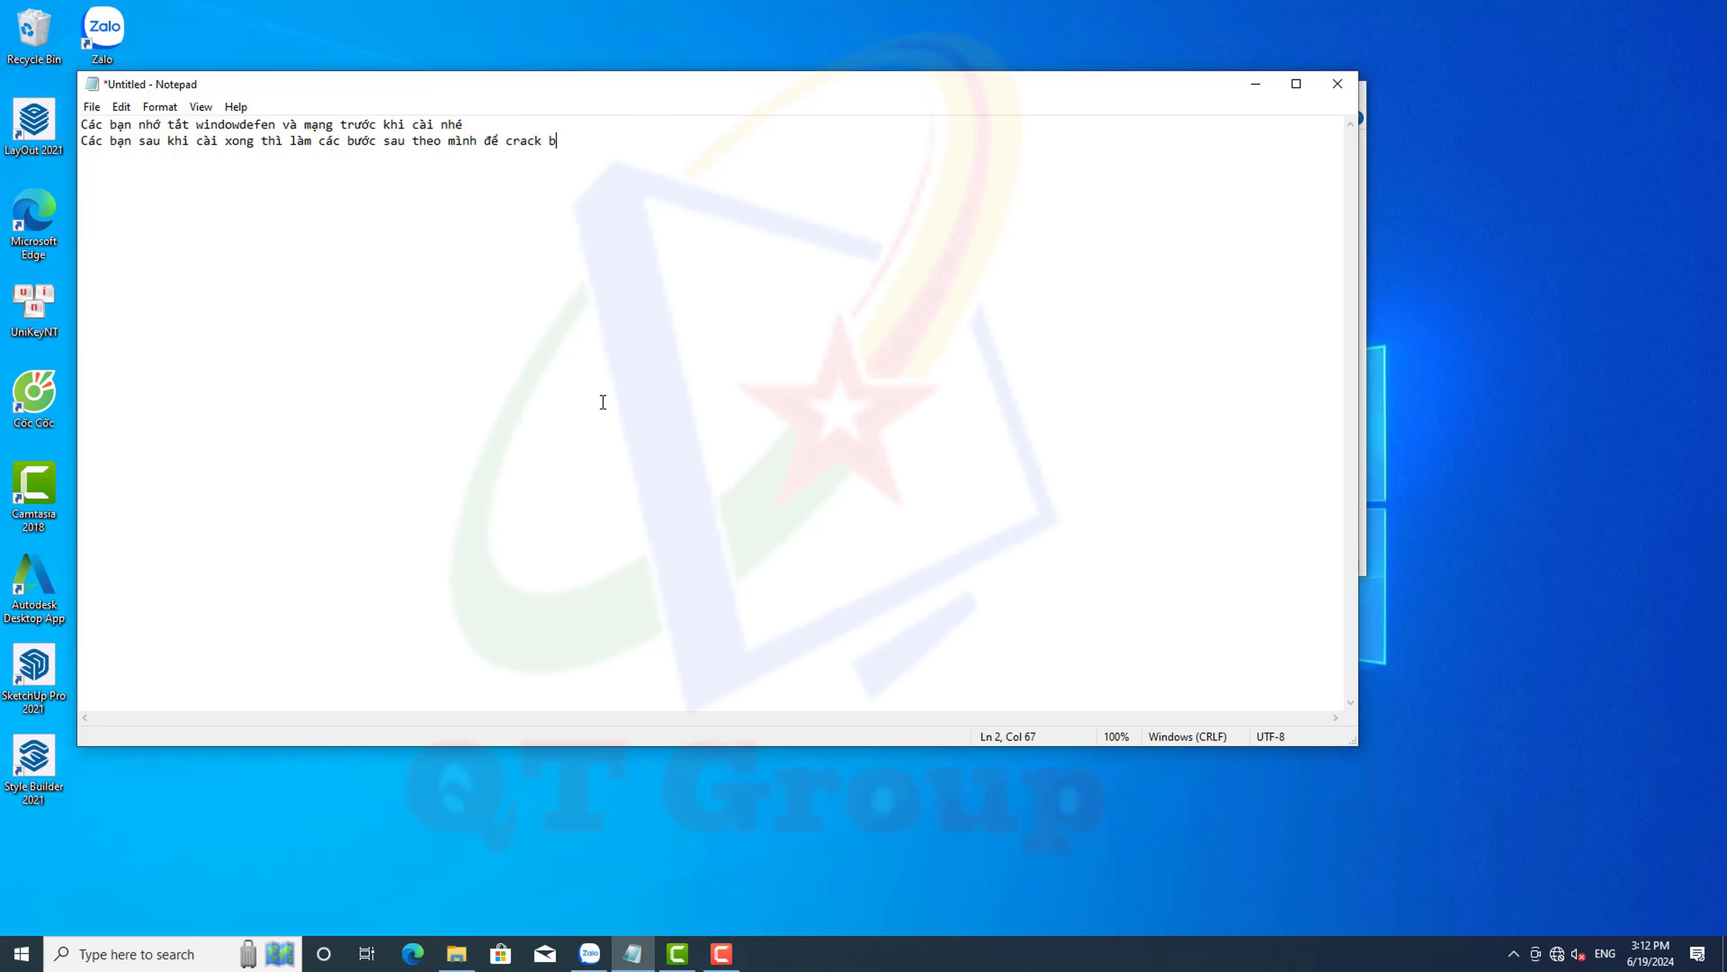
text(ản qu)
text(yền nhé)
click(1253, 88)
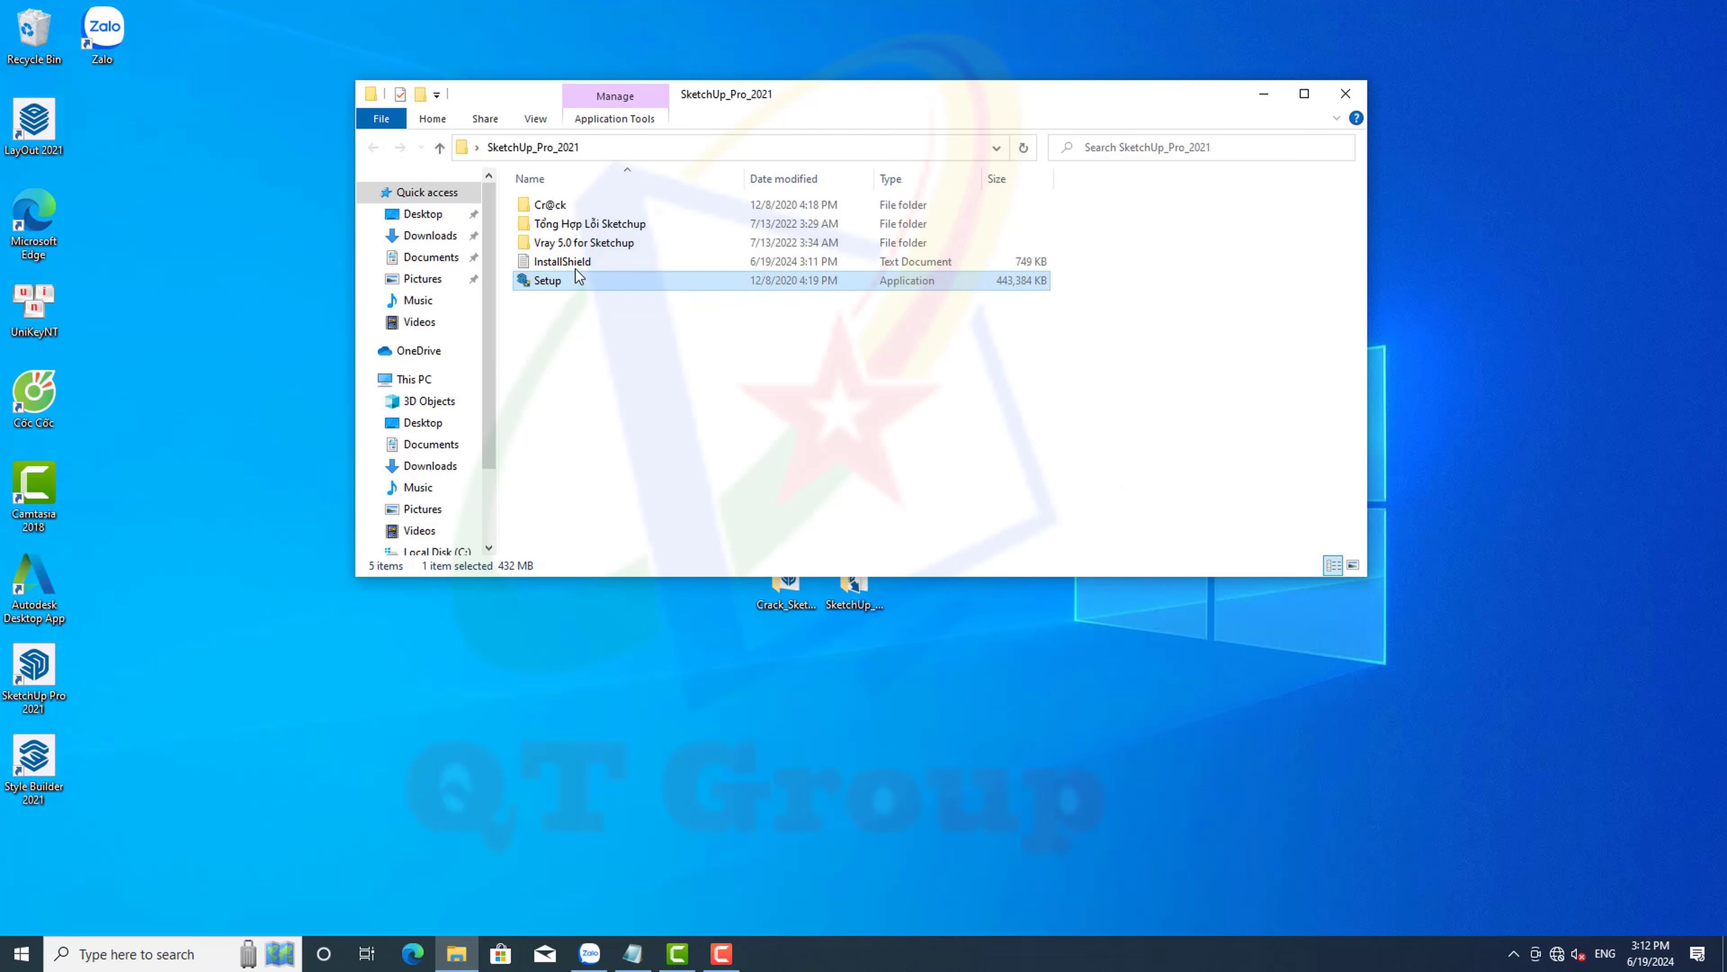
Copy LayOut, Style Builder and SketchUp from the Cr@ck folder
click(550, 207)
double_click(550, 208)
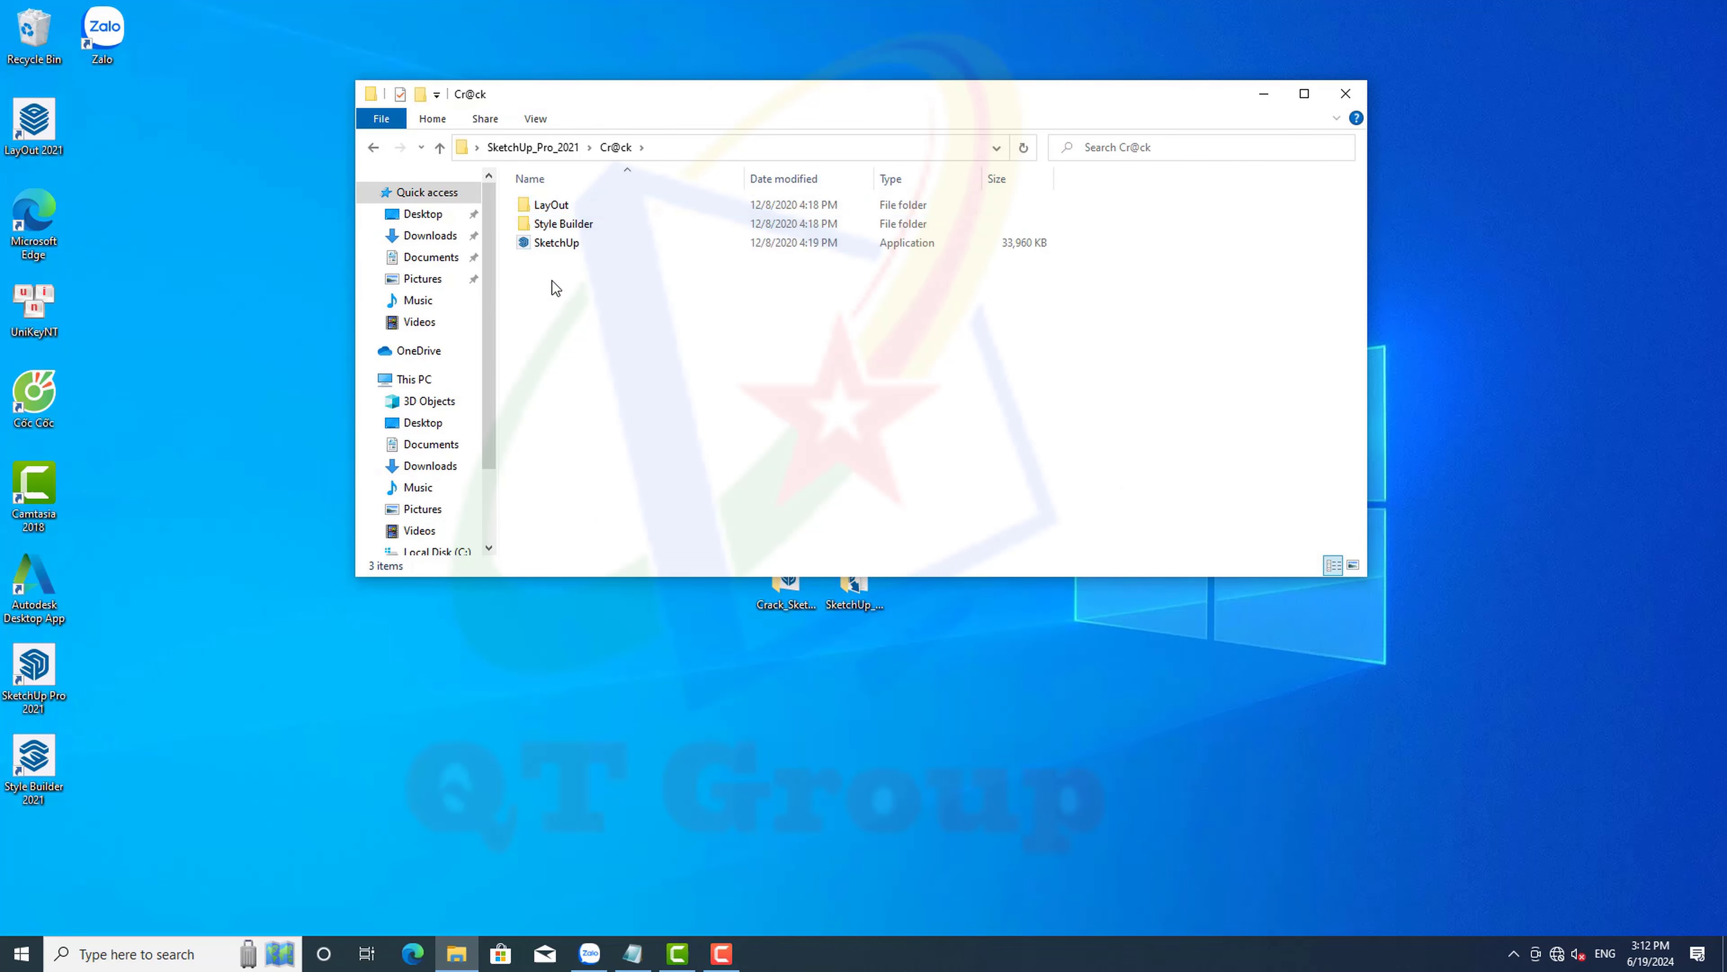
drag(551, 298, 551, 197)
right_click(550, 223)
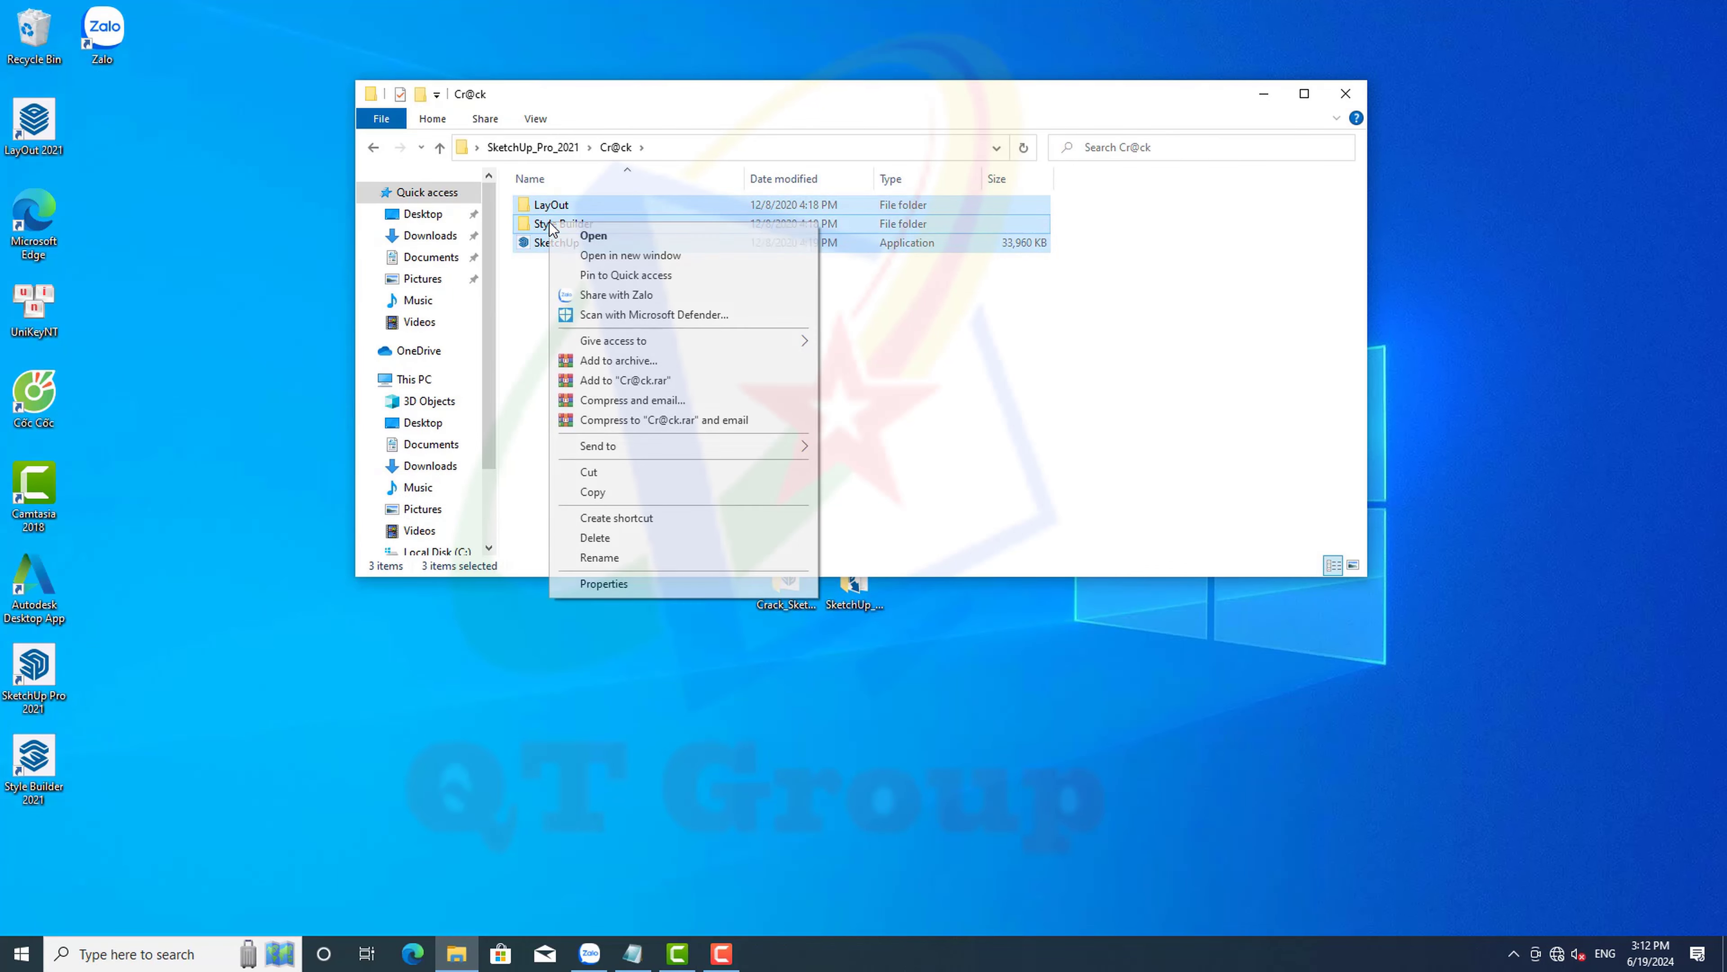
click(591, 494)
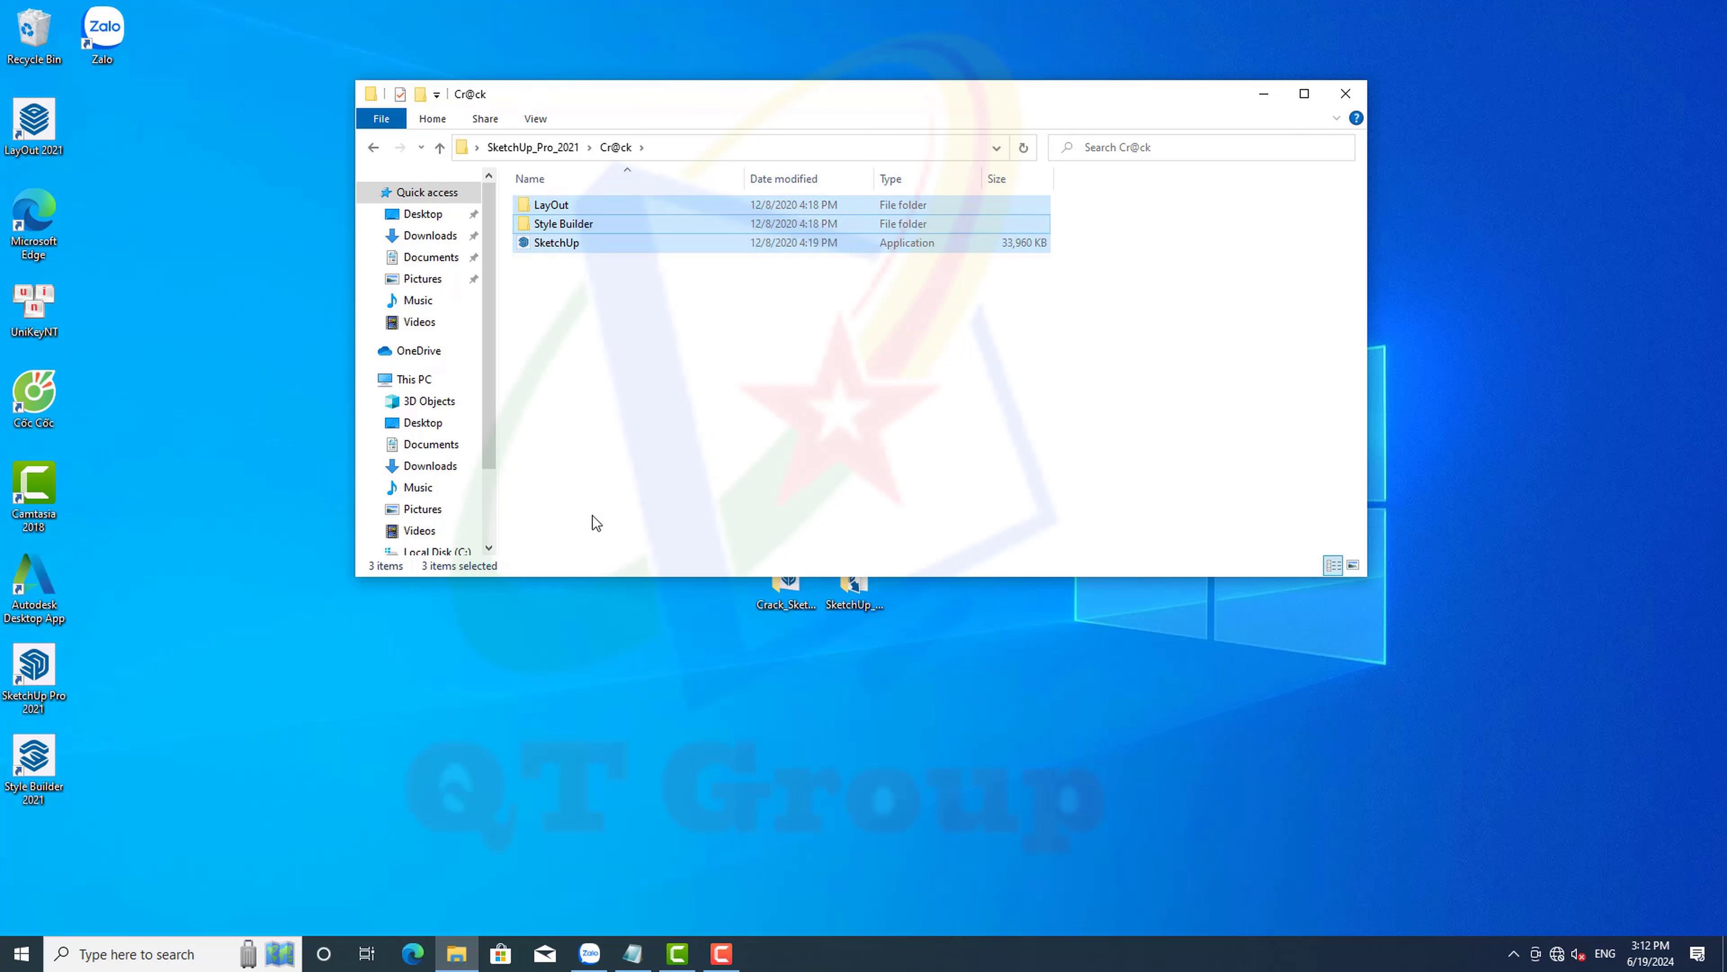
Paste them into the SketchUp 2021 install folder, replacing originals with admin permission, and close both windows
right_click(20, 694)
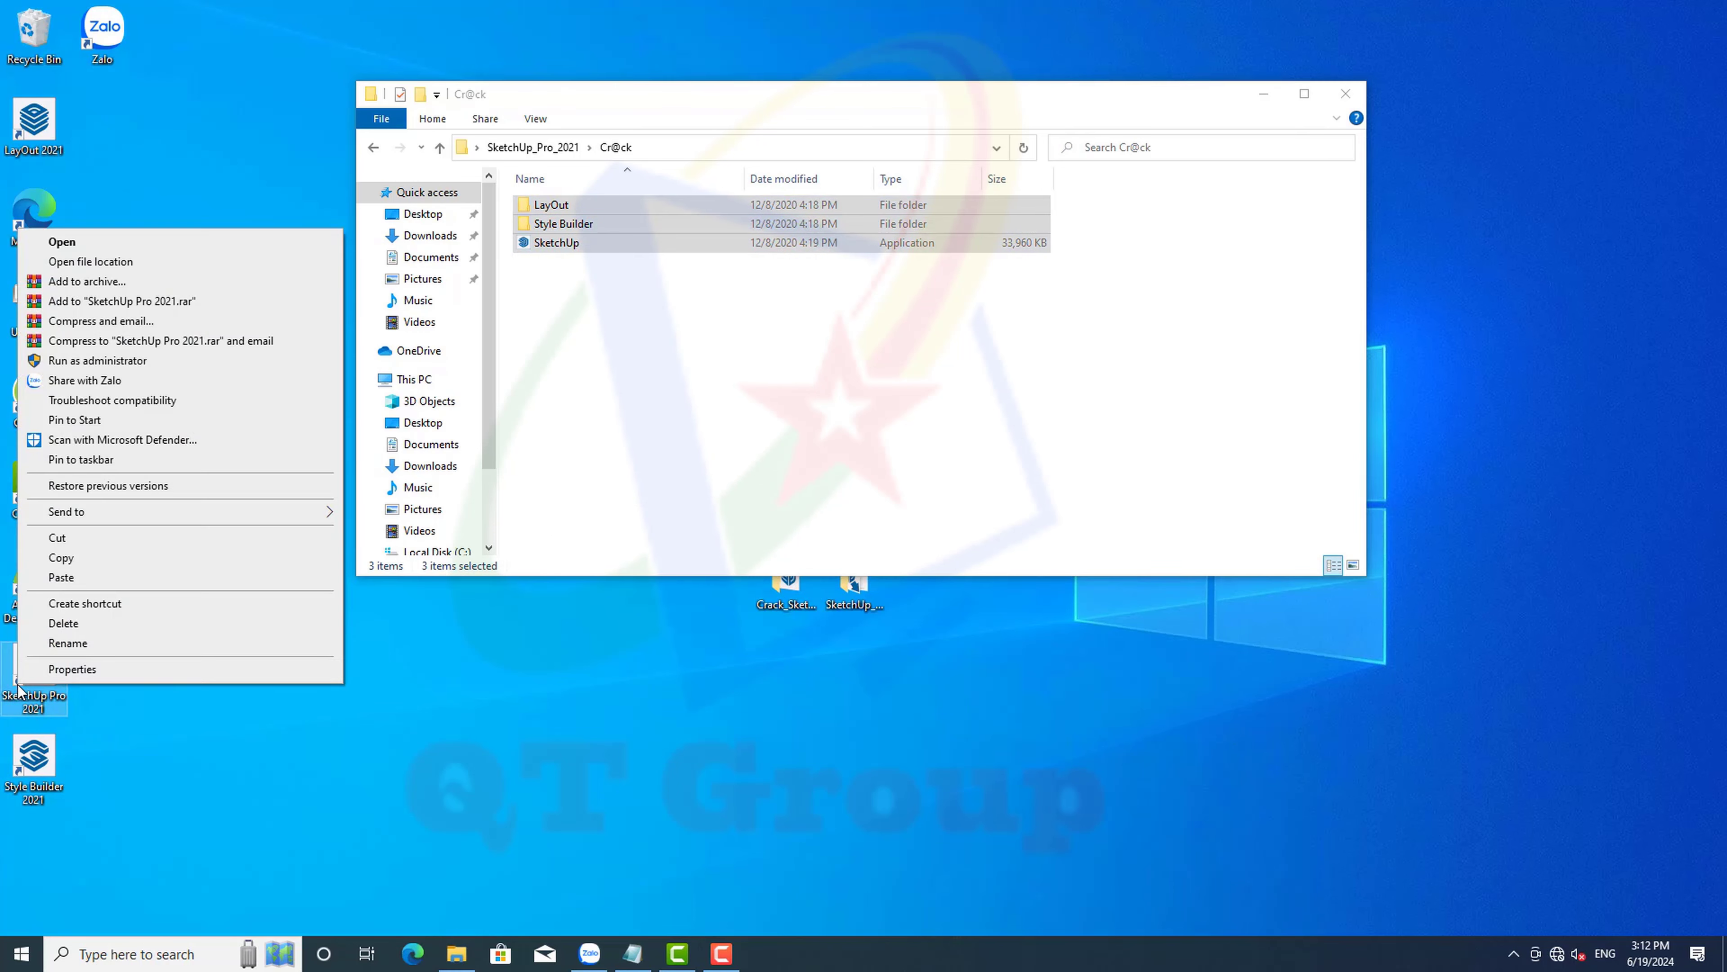
click(84, 263)
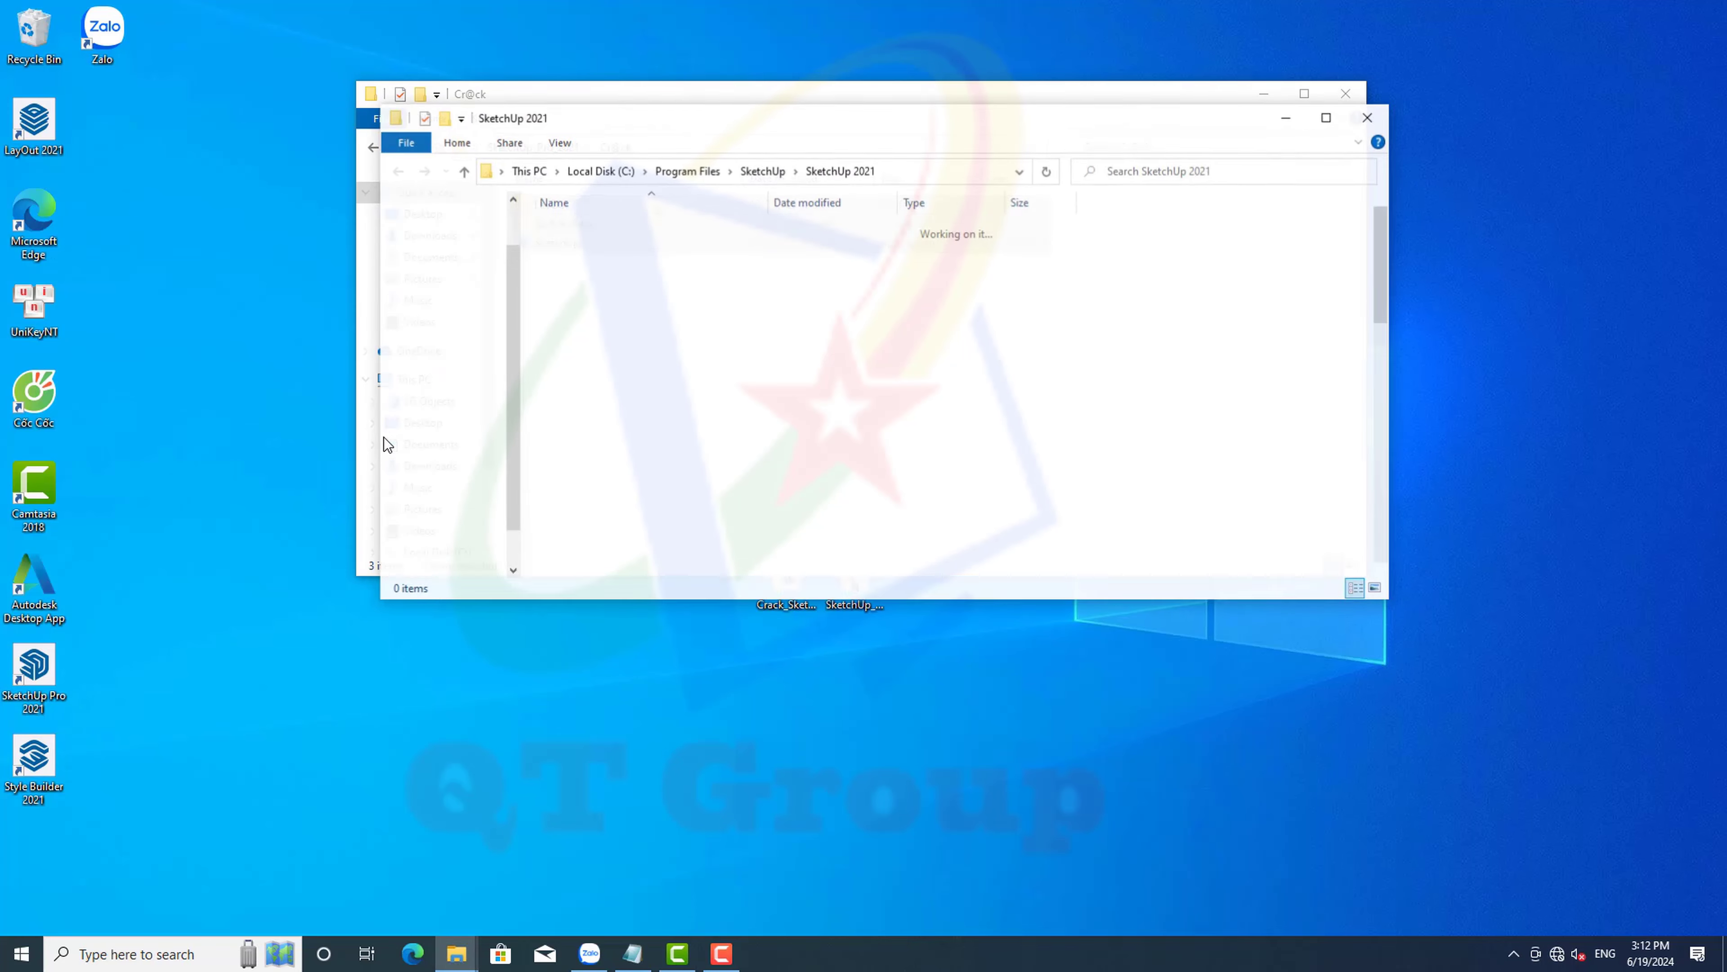
click(1327, 117)
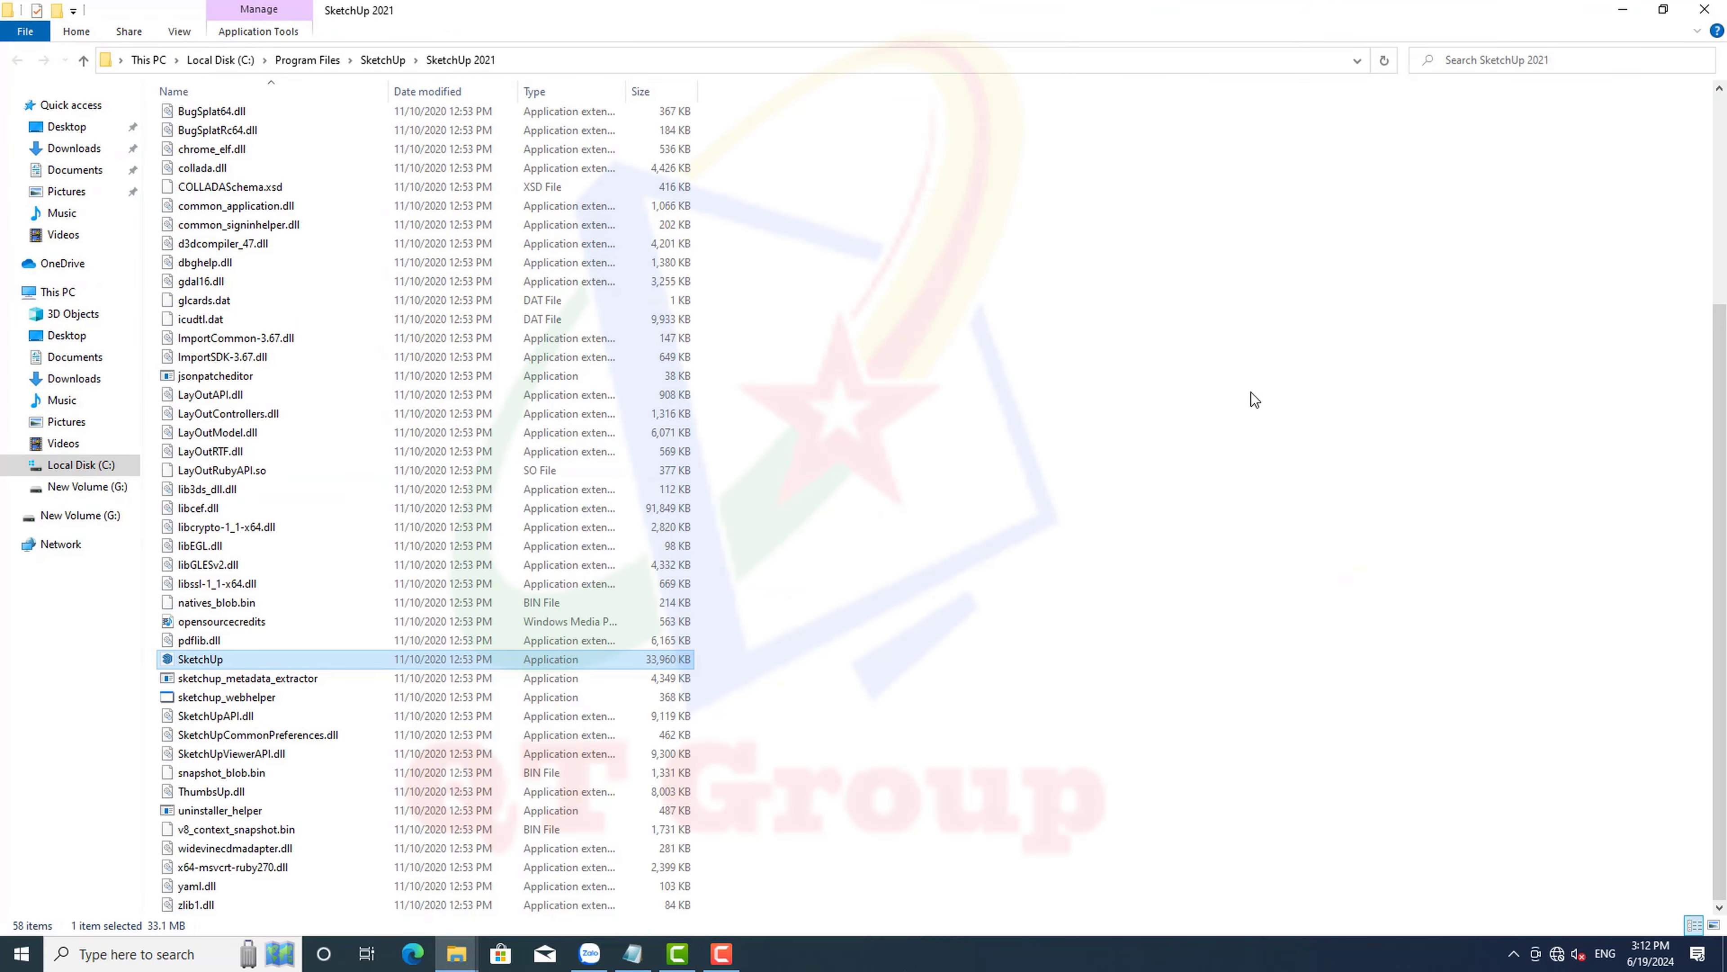
right_click(1217, 396)
click(1260, 521)
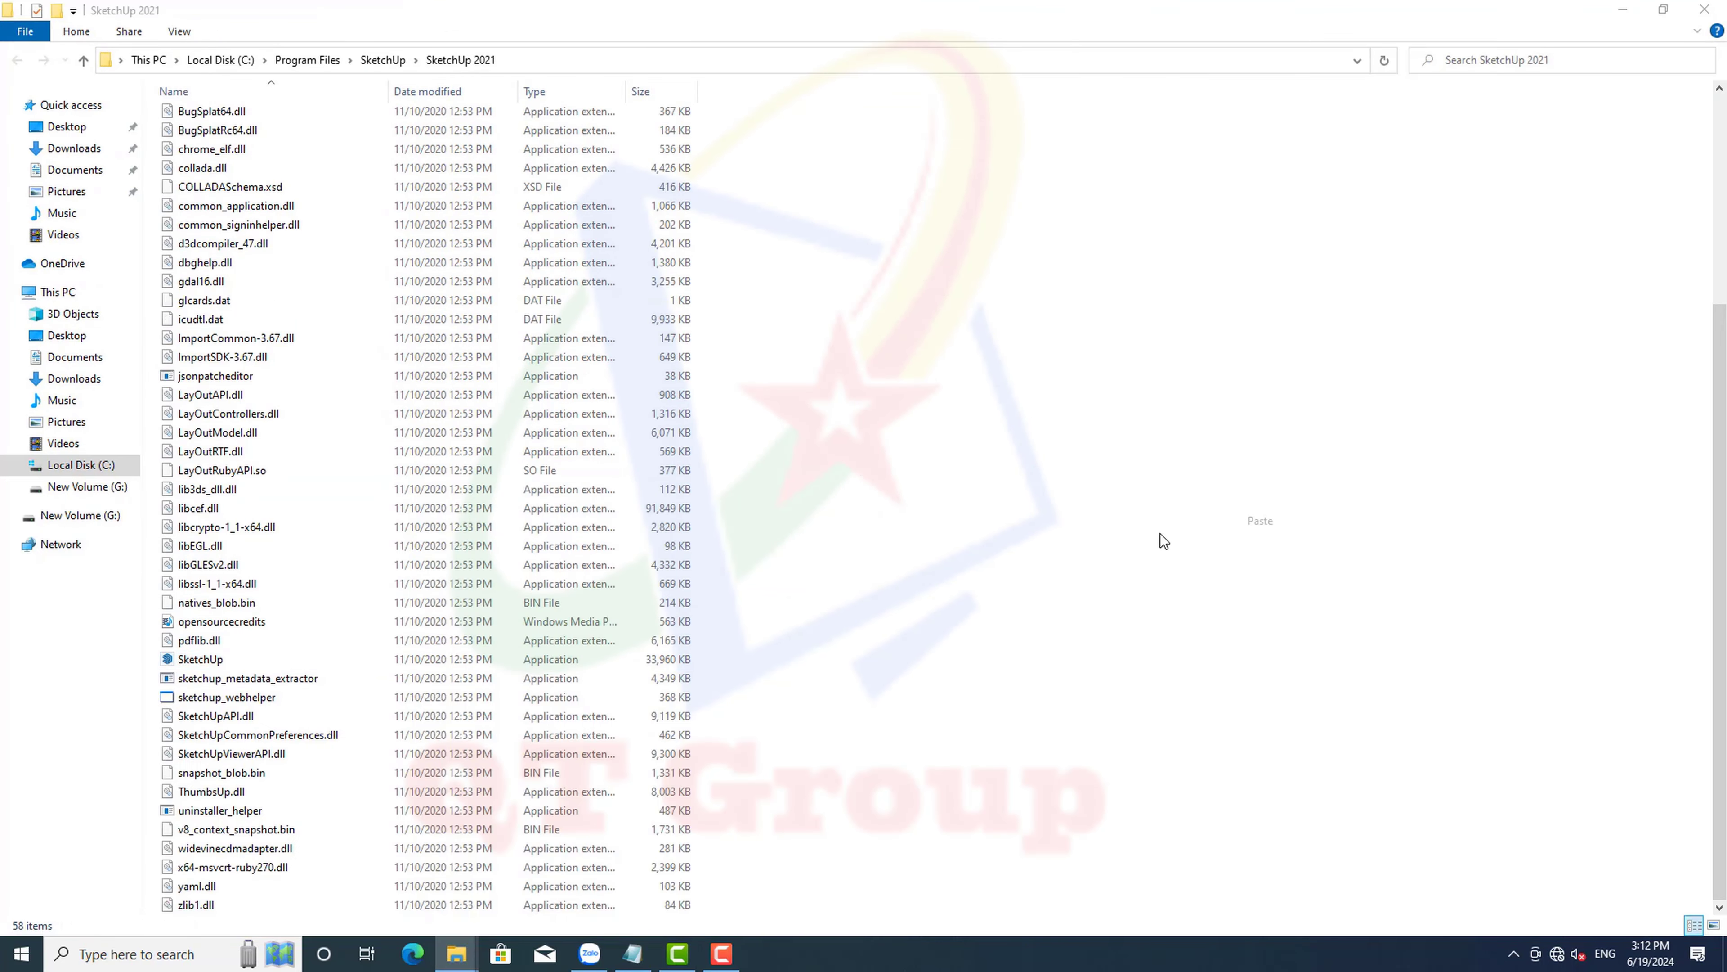
click(263, 334)
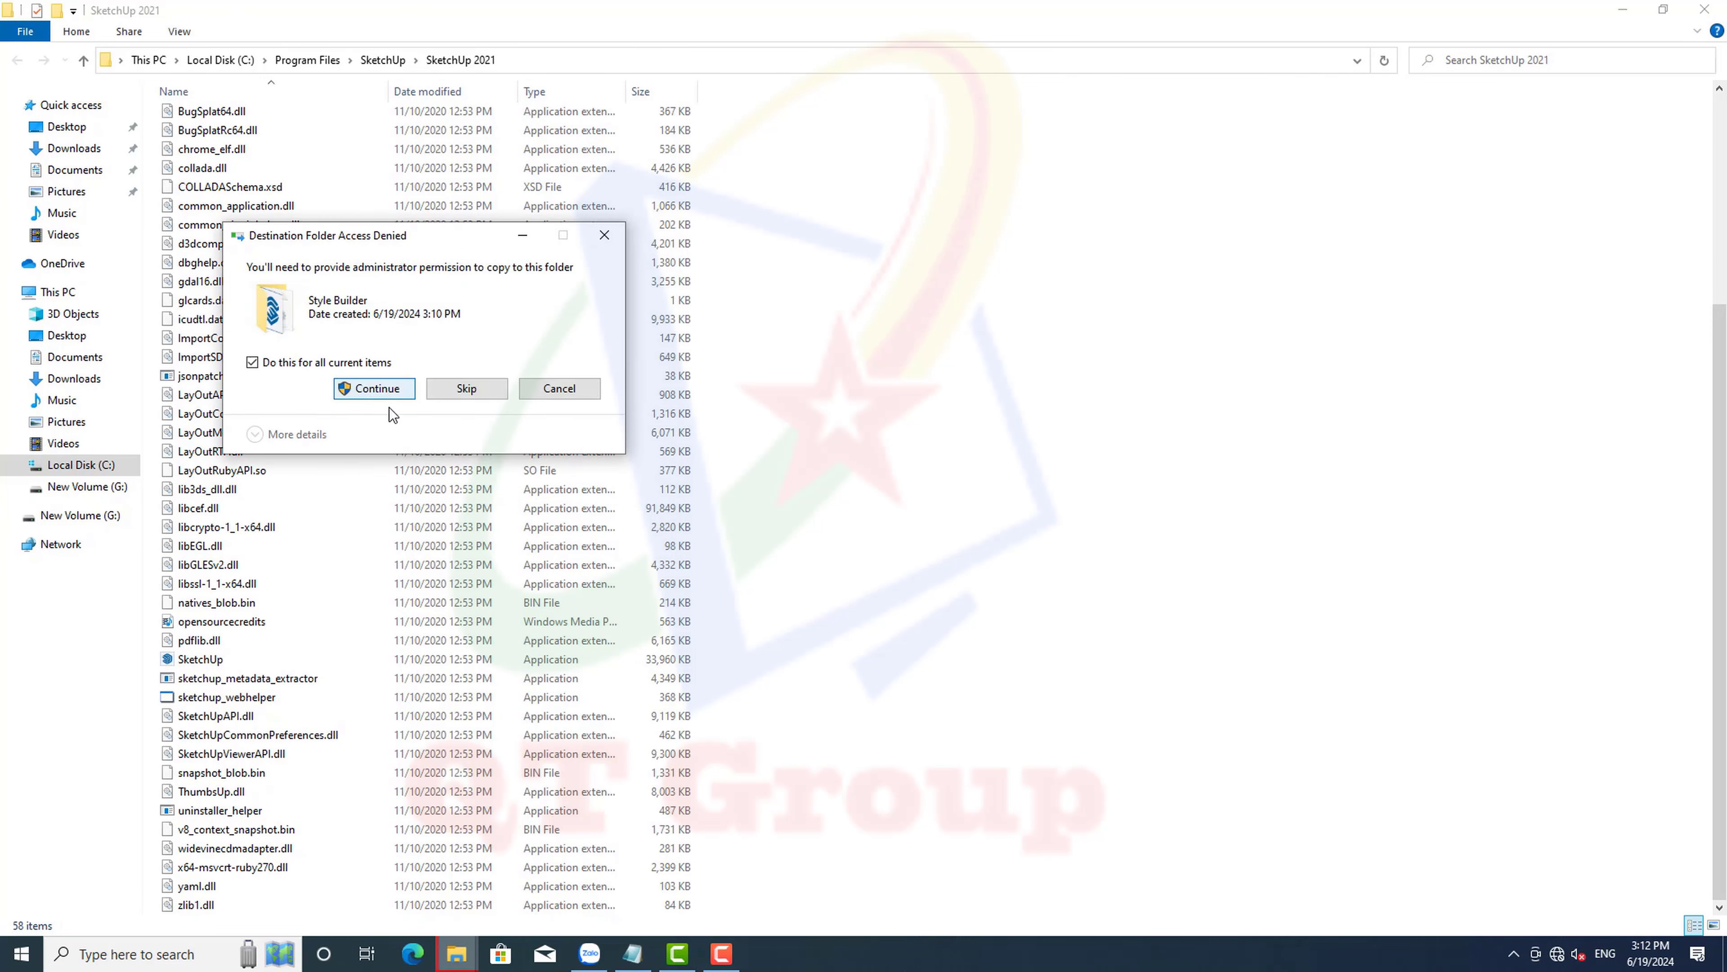
click(374, 388)
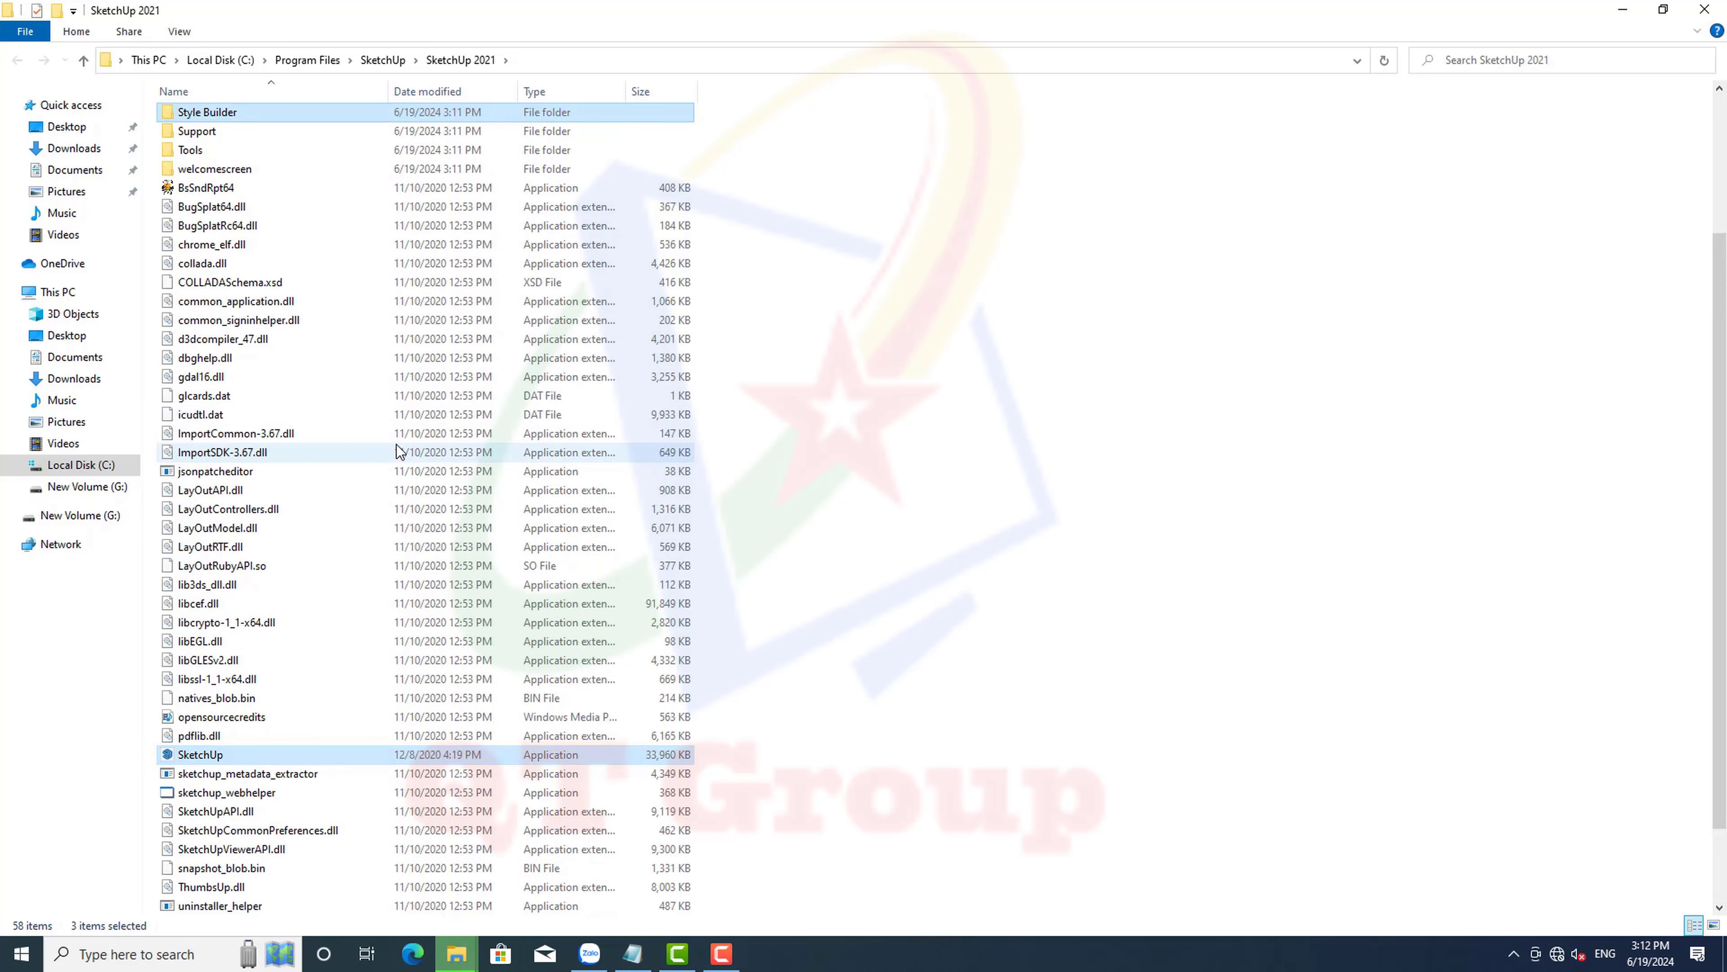
click(1705, 9)
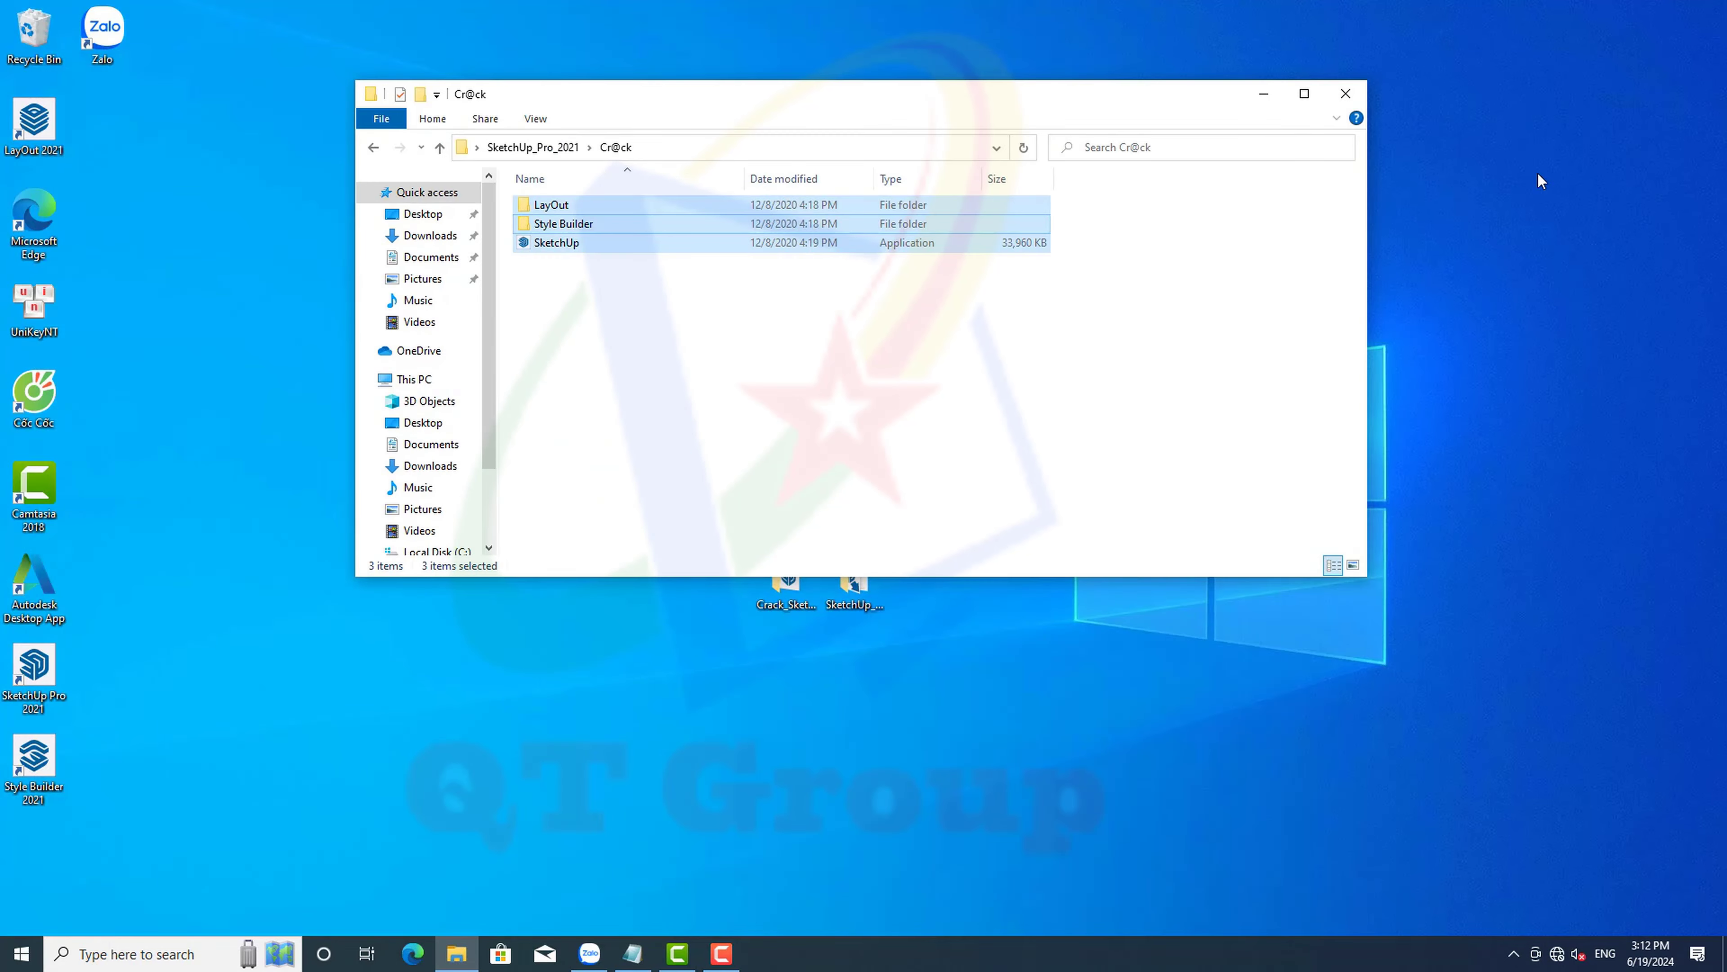
click(1345, 94)
Add a third Notepad line saying setup is done, open the software and reconnect the network normally
click(633, 953)
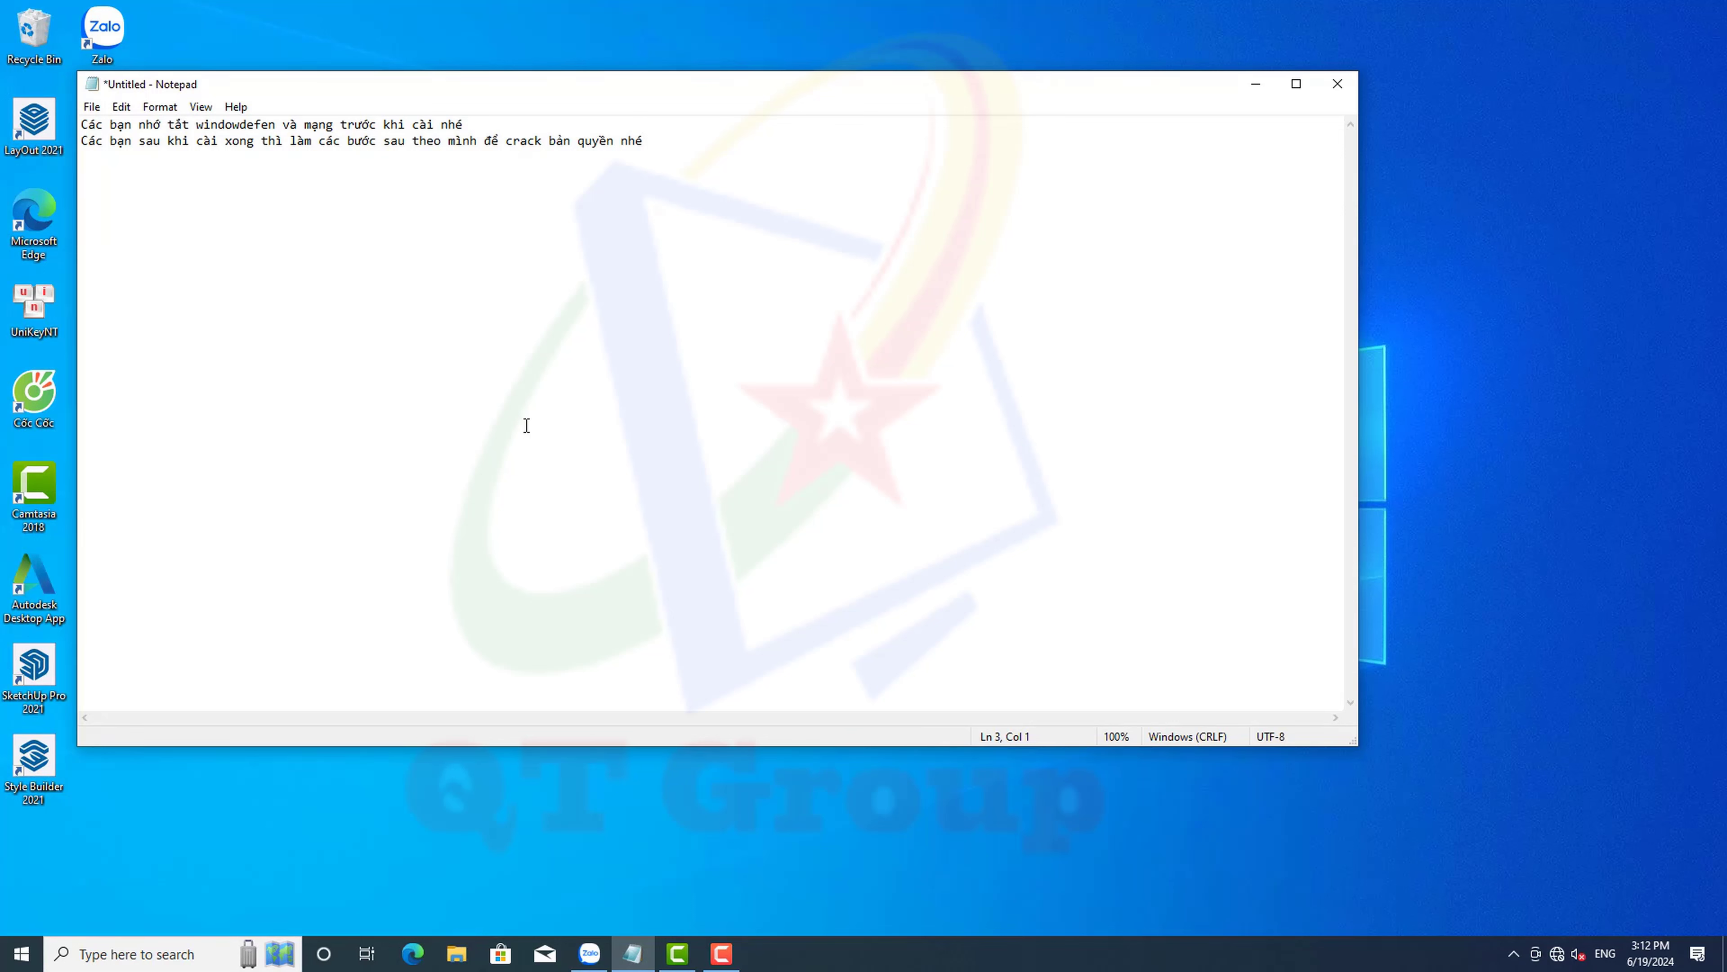
text(nhu)
text(vậy)
text( là dđã xon)
text(g bay h t)
text(hì minh mở)
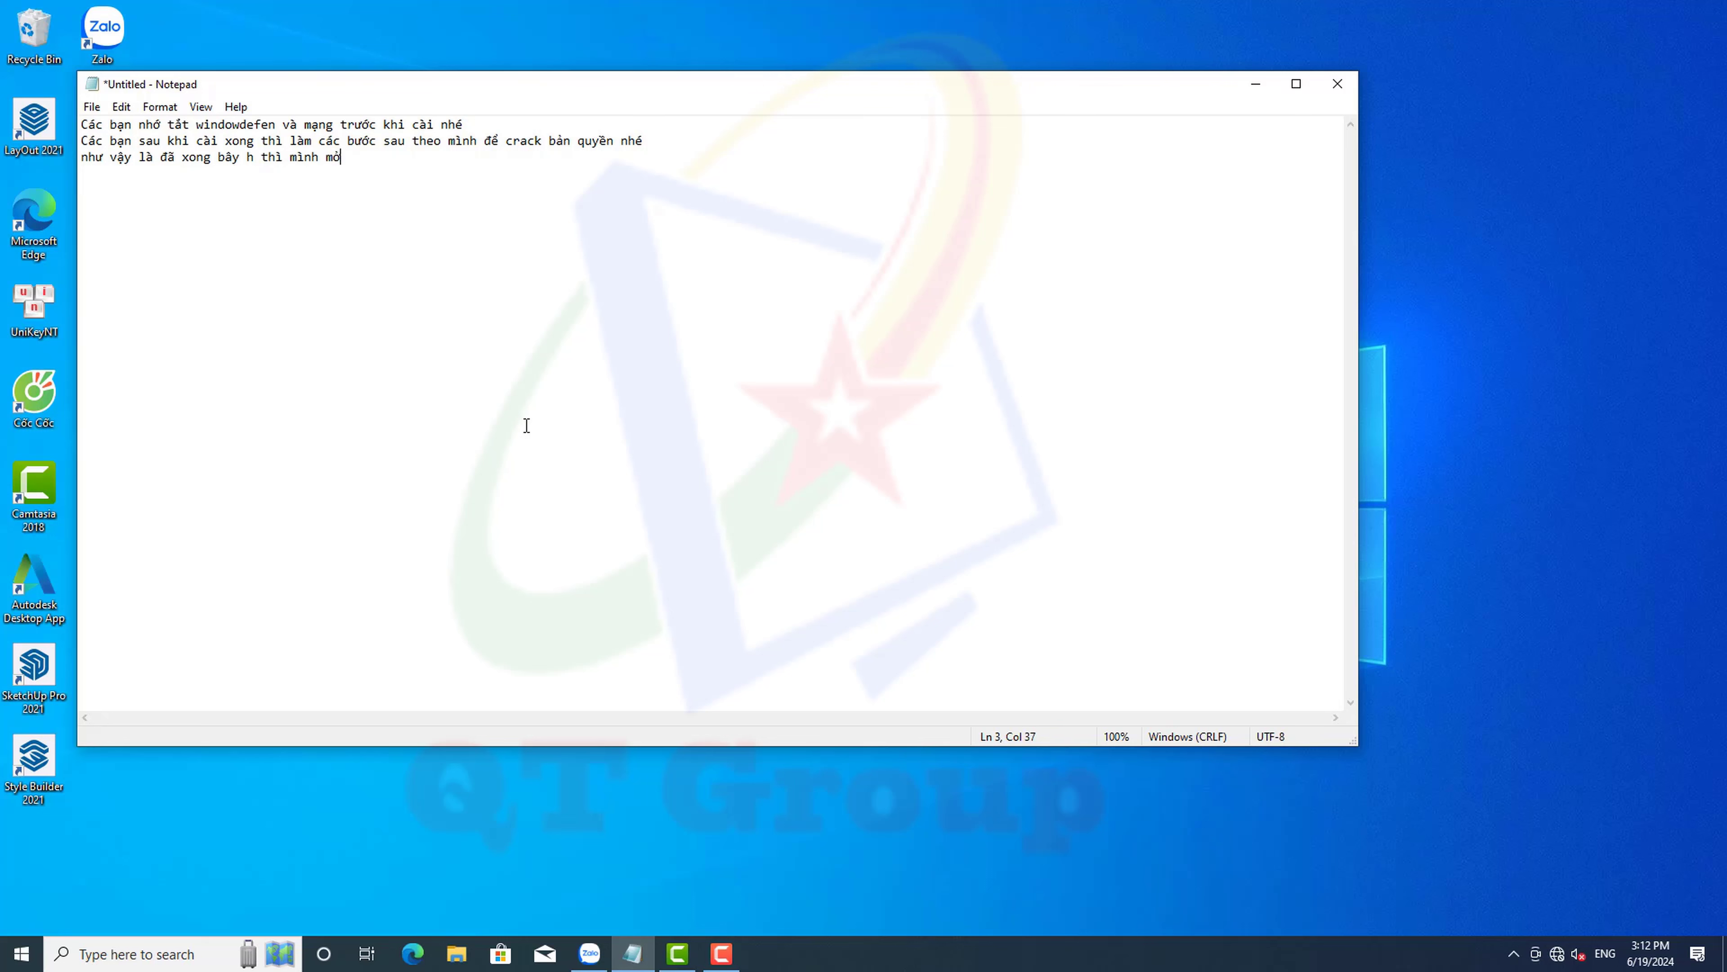
text( phần )
text(mềm và)
text( mở a)
key(BackSpace)
text(mạng như)
text( bth nhe)
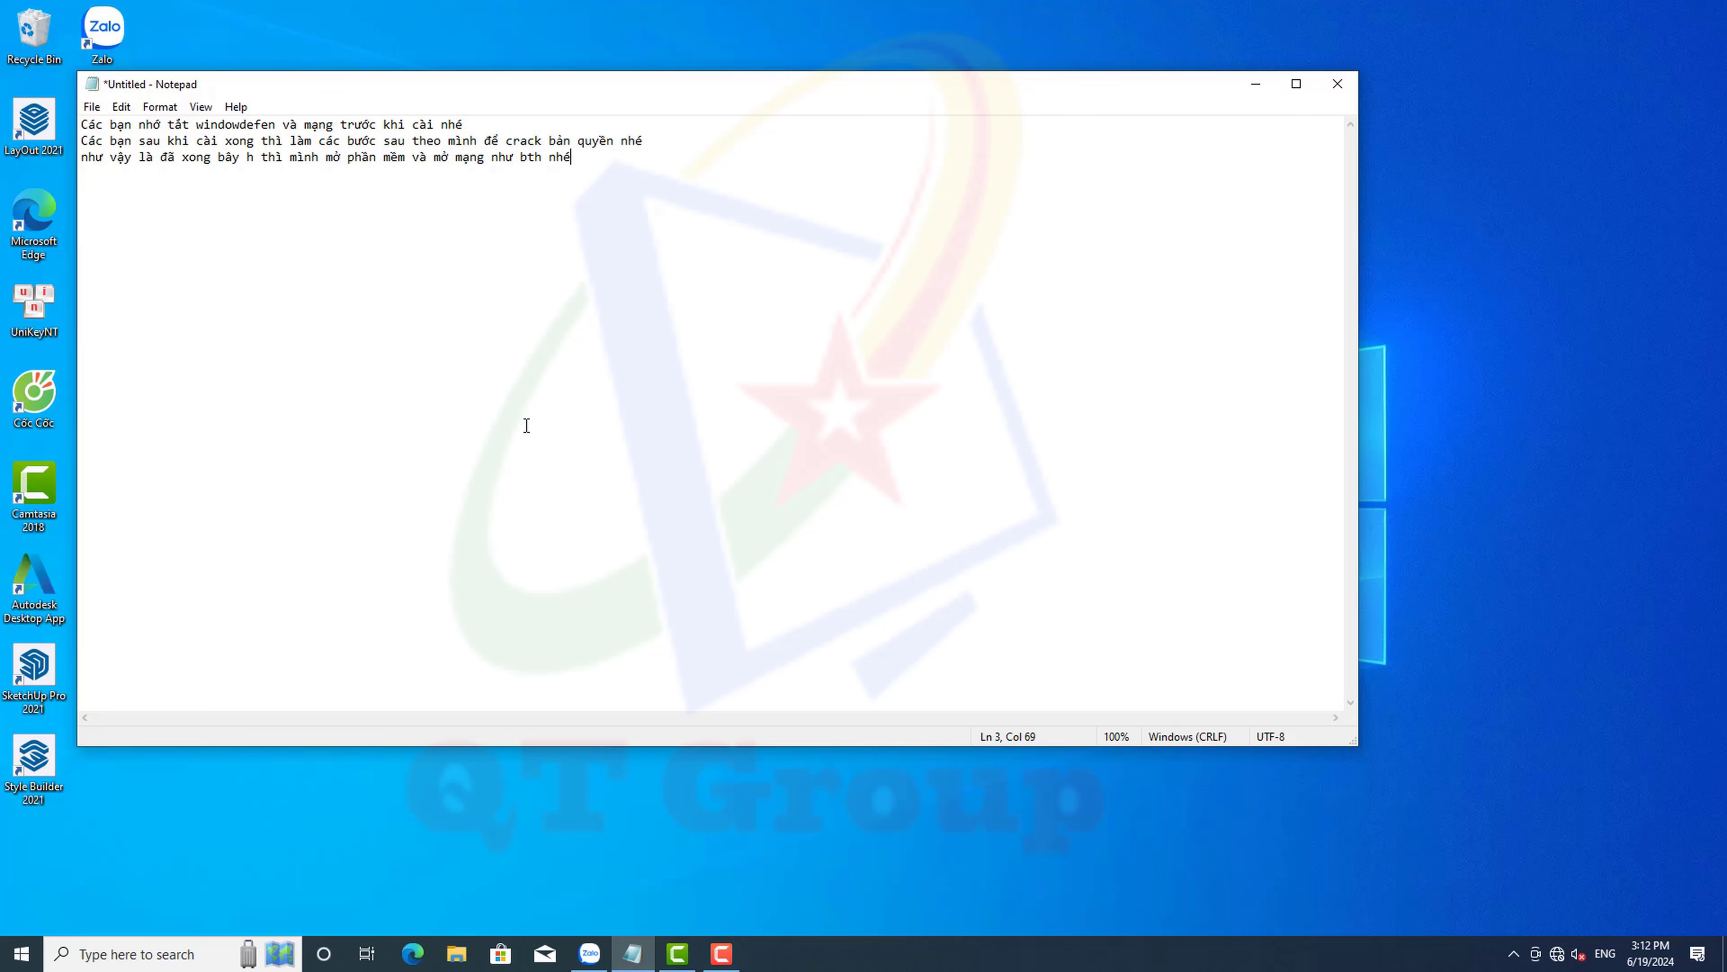
click(1256, 84)
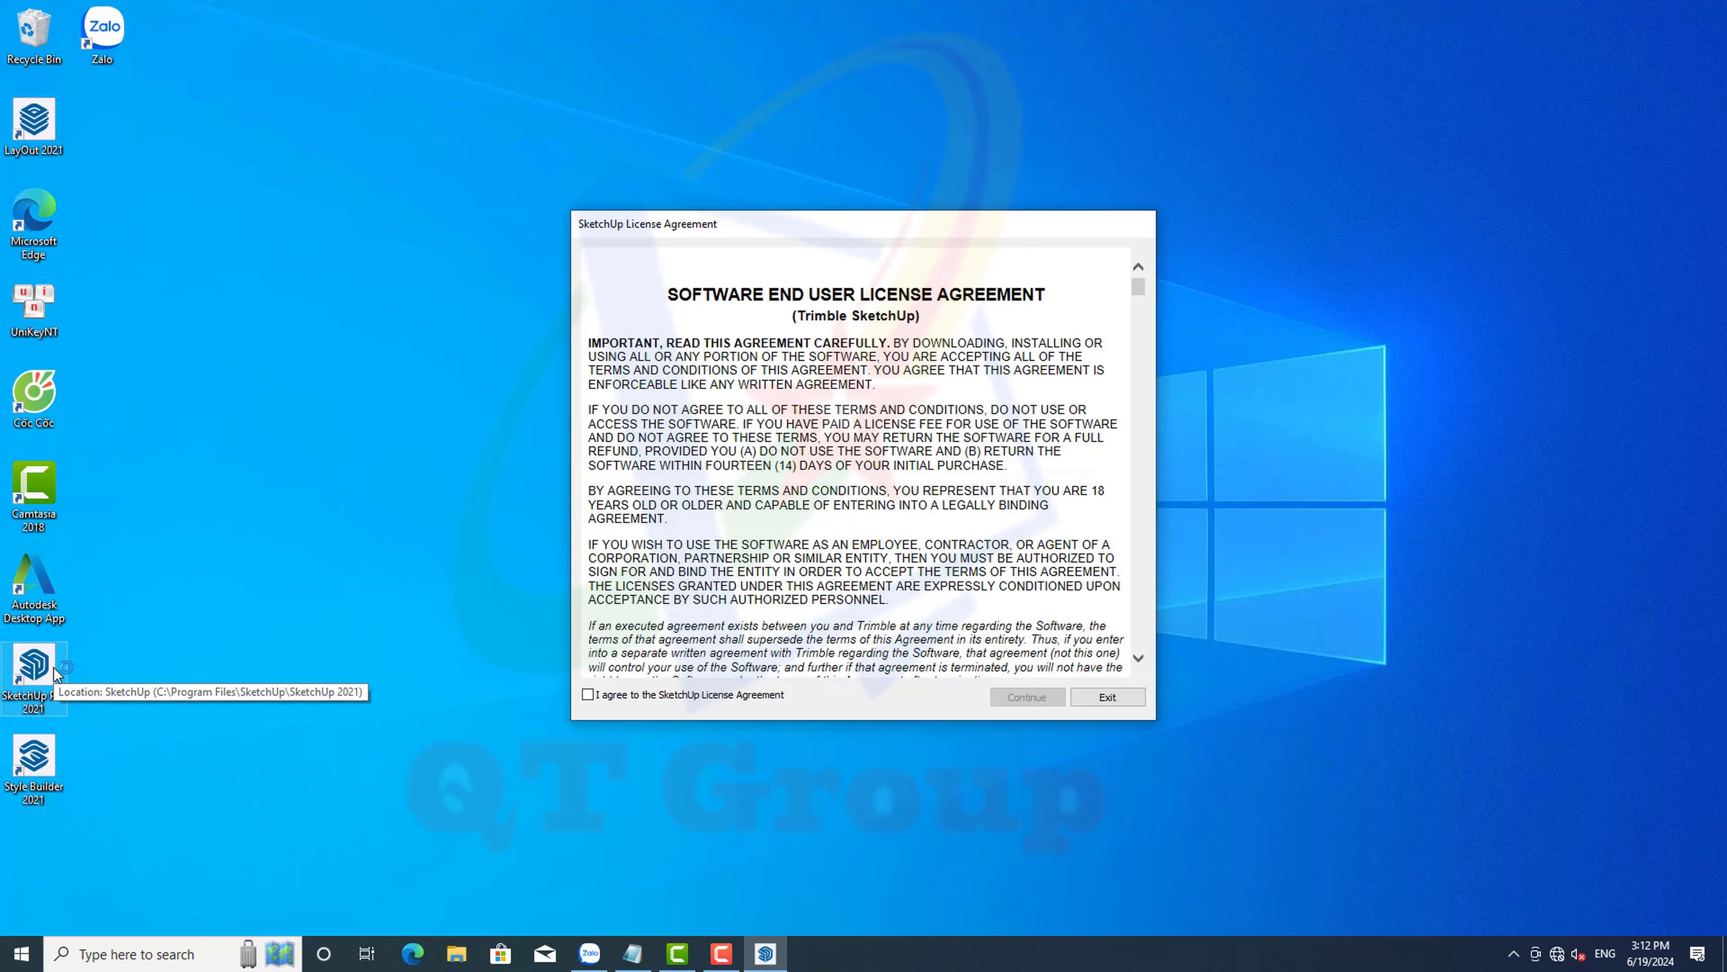
Accept the SketchUp licence agreement, let the Simple-template model open, then exit SketchUp
click(621, 696)
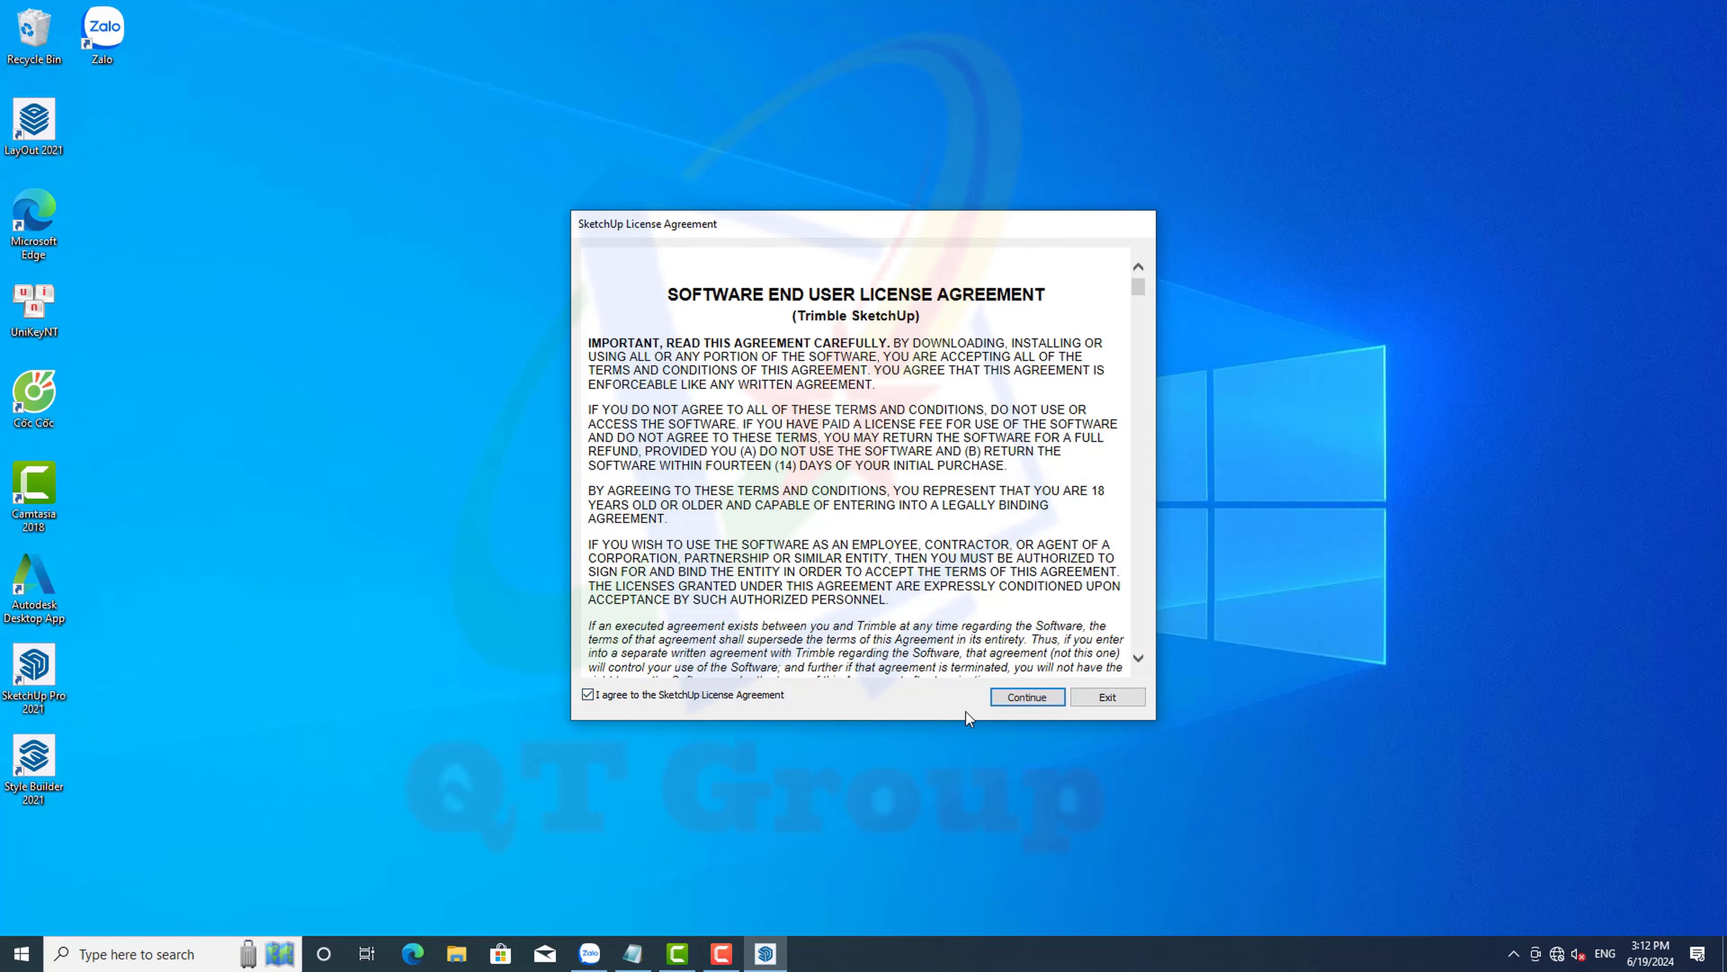
click(1013, 701)
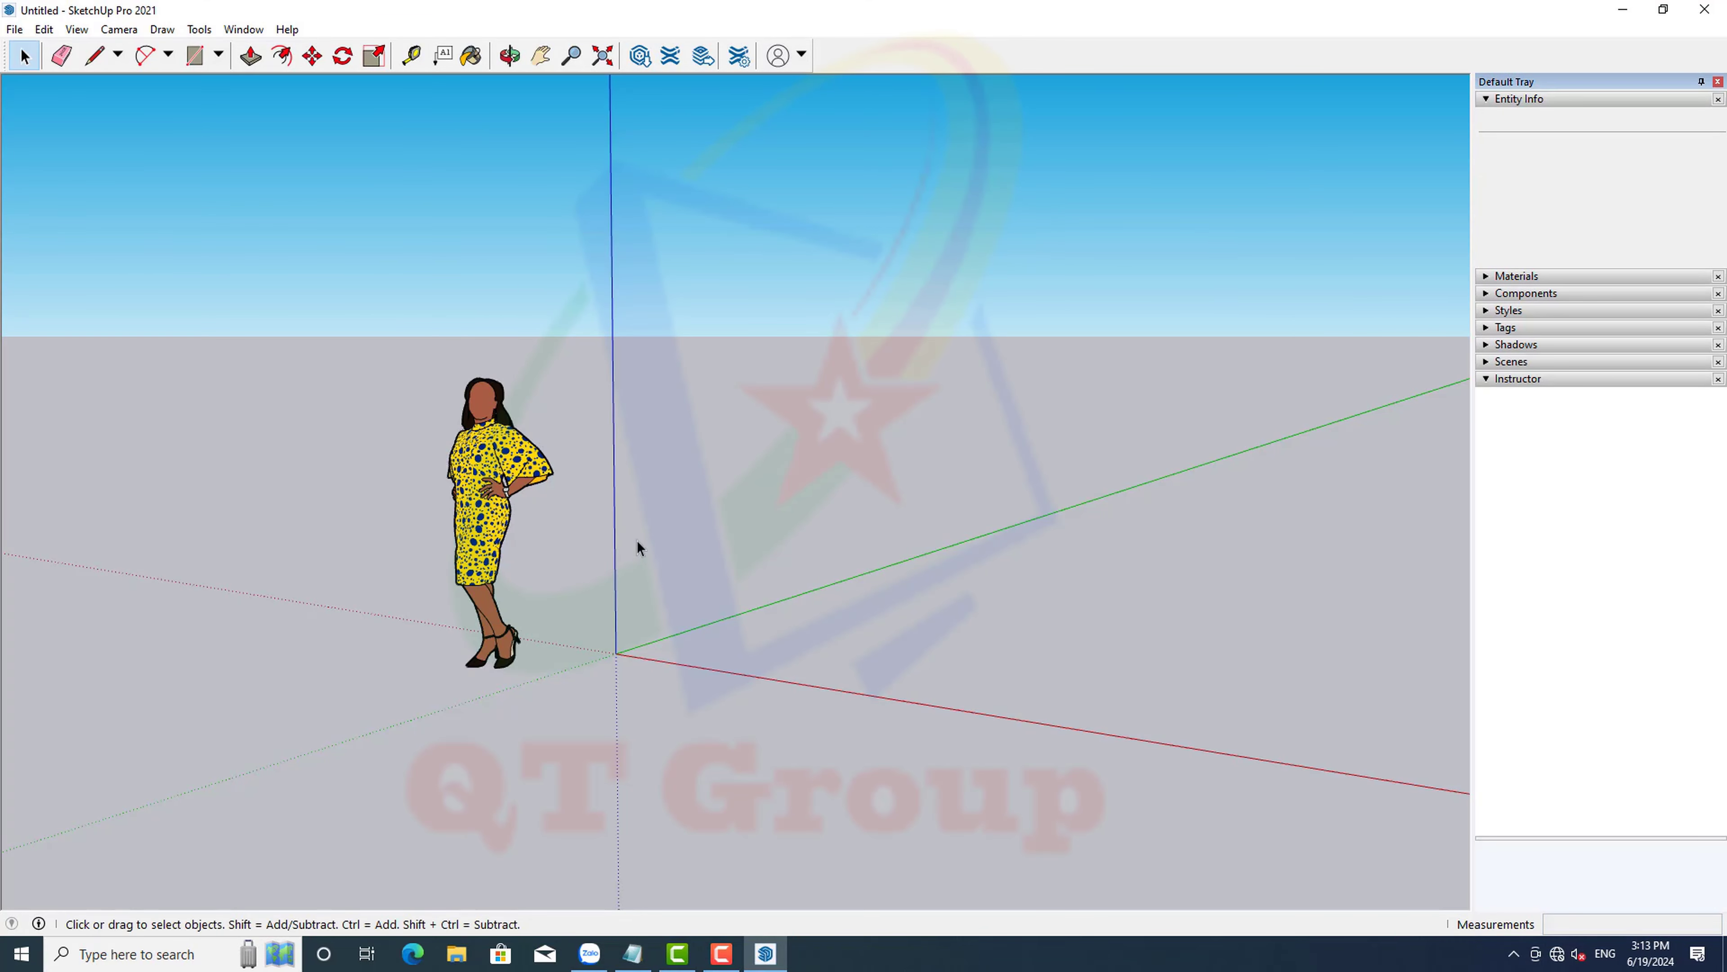
drag(450, 322, 879, 556)
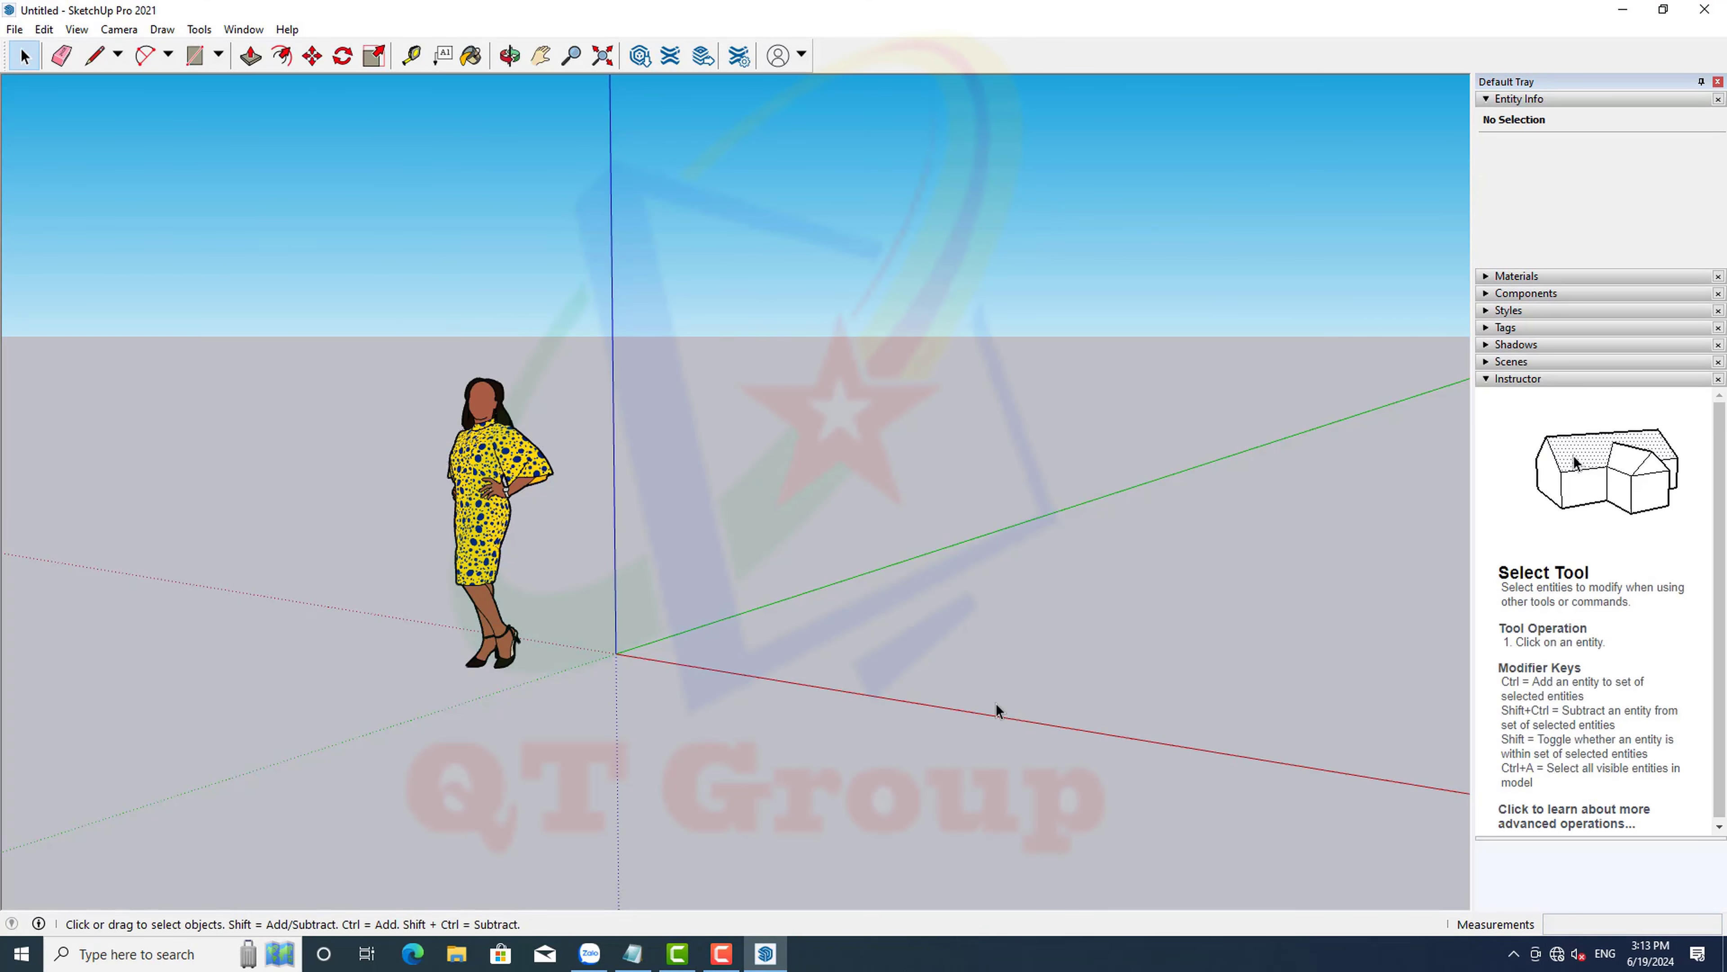
click(1703, 9)
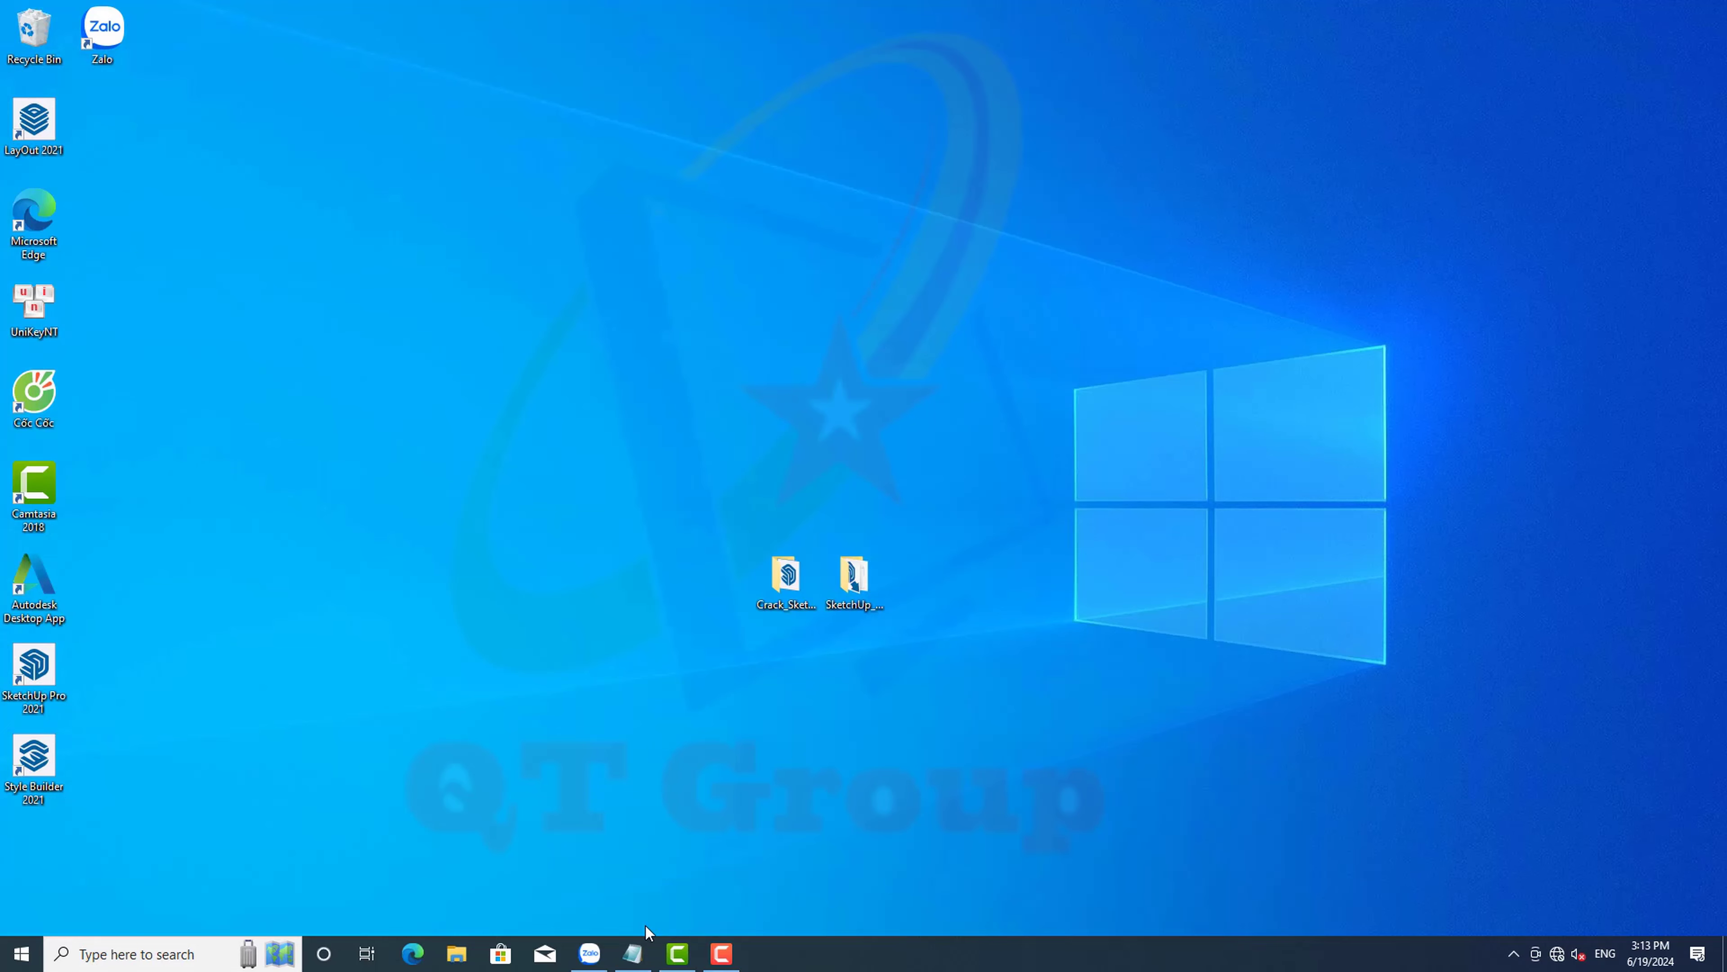
Add two Notepad lines: V-Ray 5 for SketchUp comes next, and it is only an optional tool
click(638, 956)
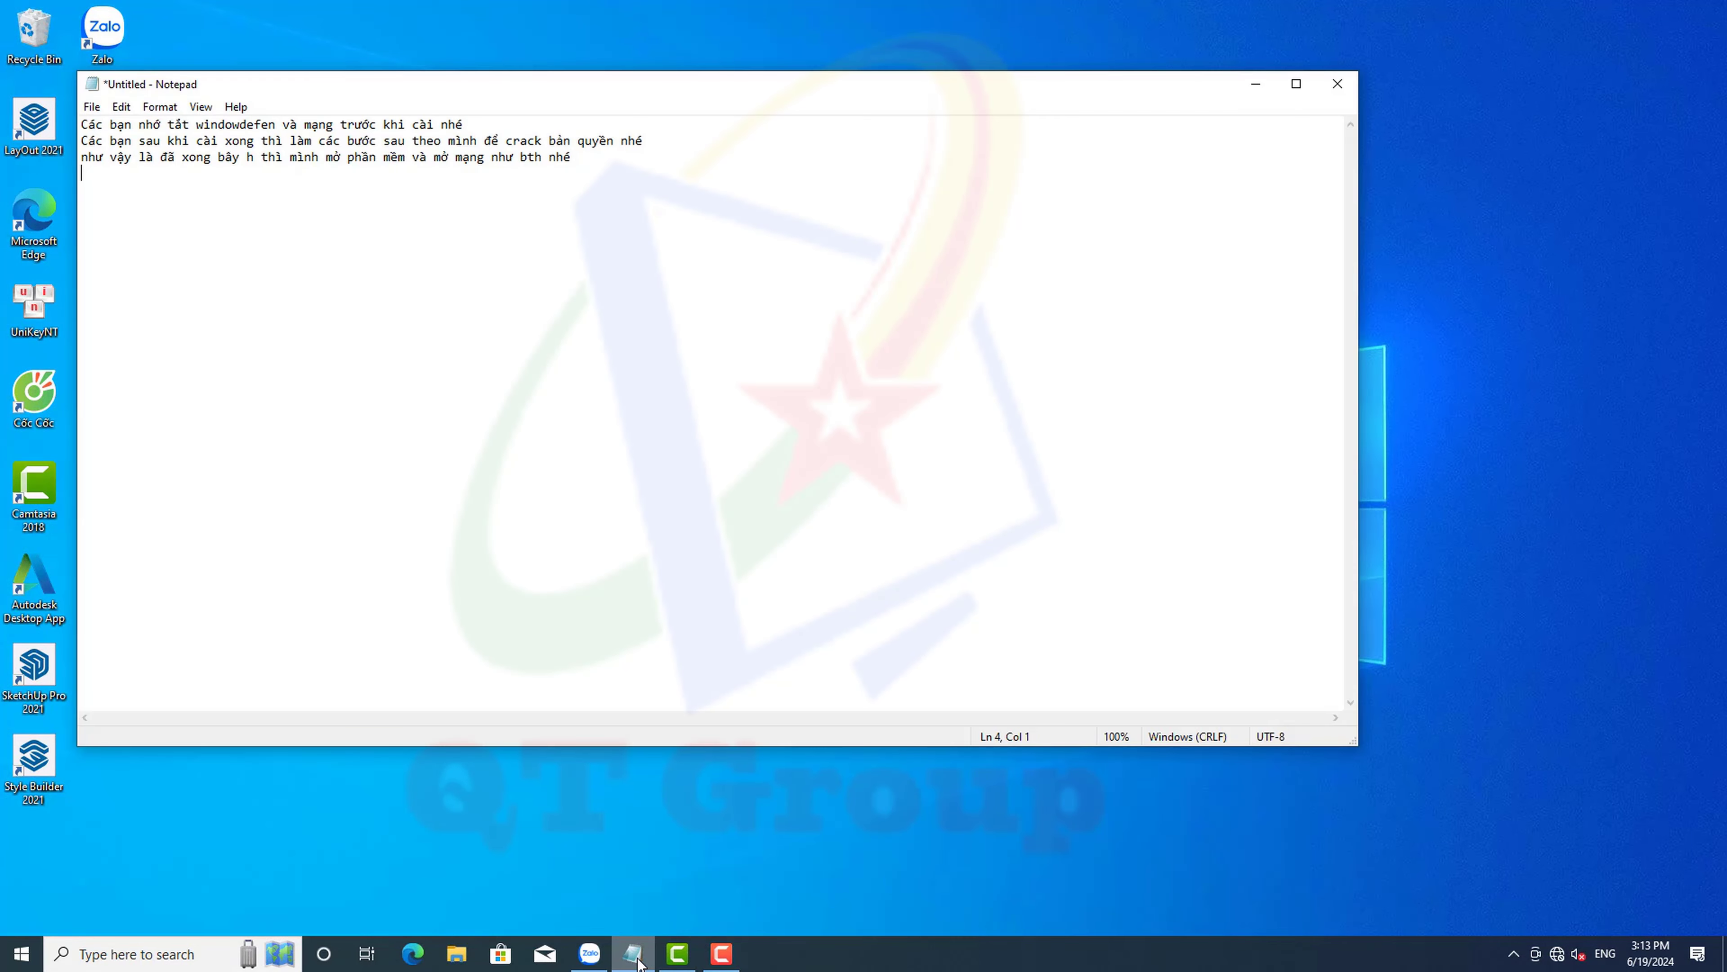
text(Tiếp theo)
text( min)
text(sẽ)
text( chỉ cac)
text(ba)
text(ca)
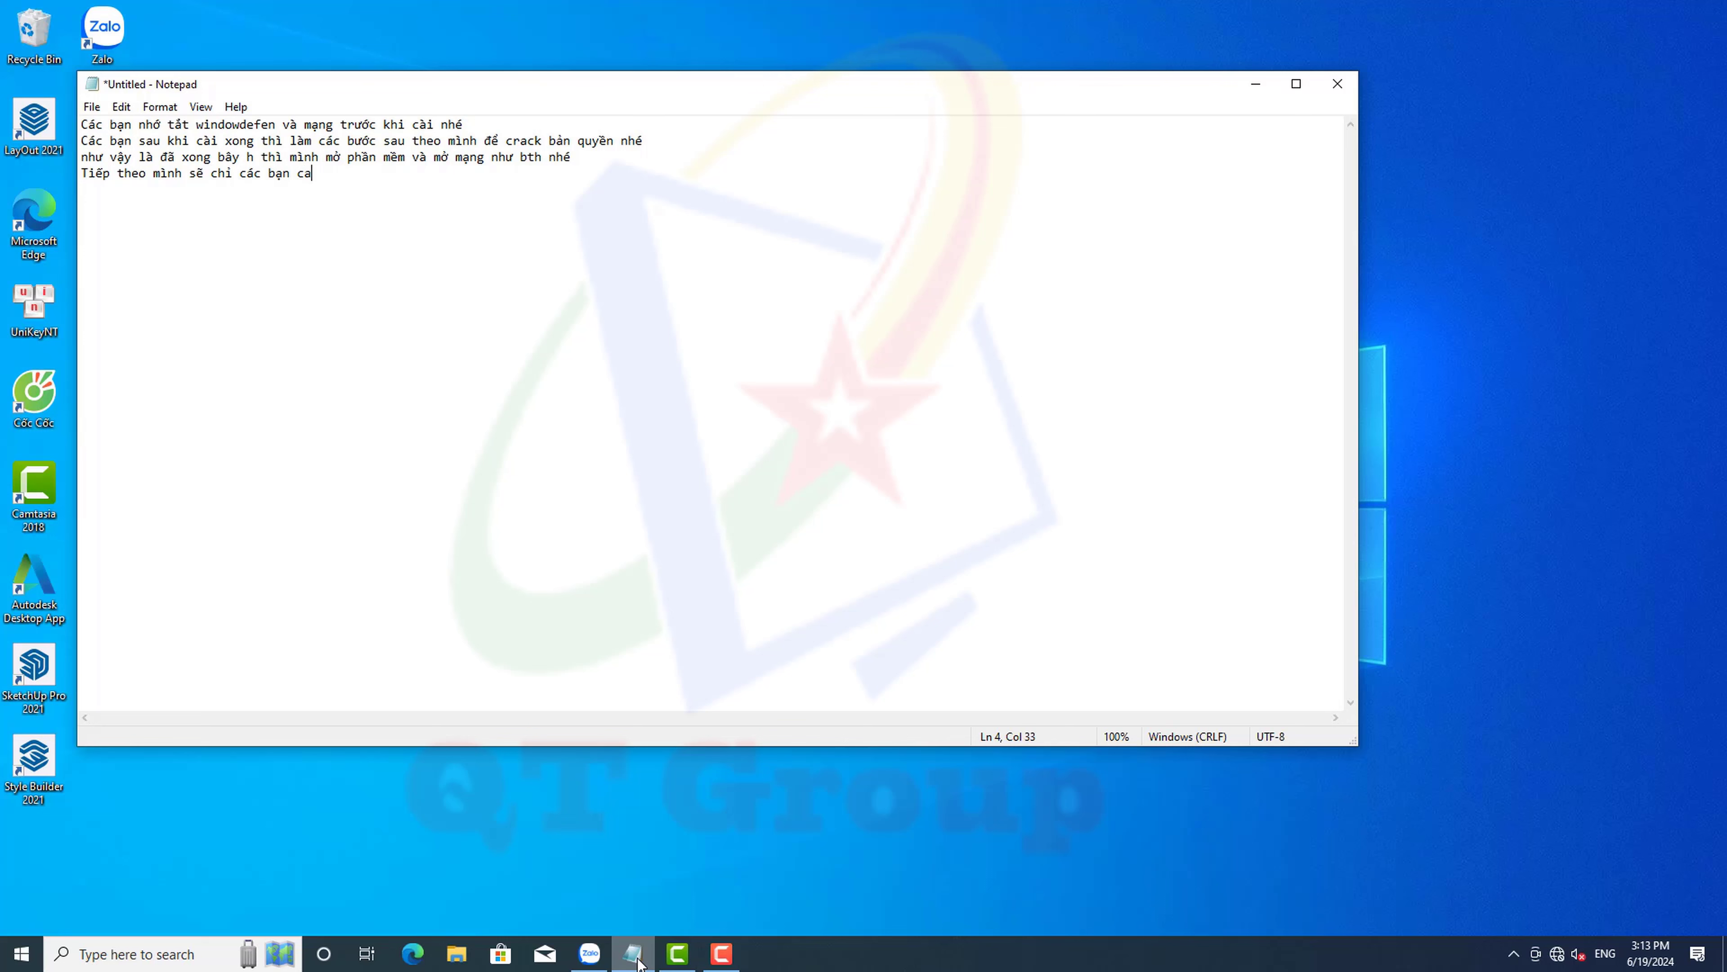
text(i )
text(vray)
text(5)
text( cho sket)
text(chu)
text(p)
key(Return)
text(Cây)
text( chỉ là tp)
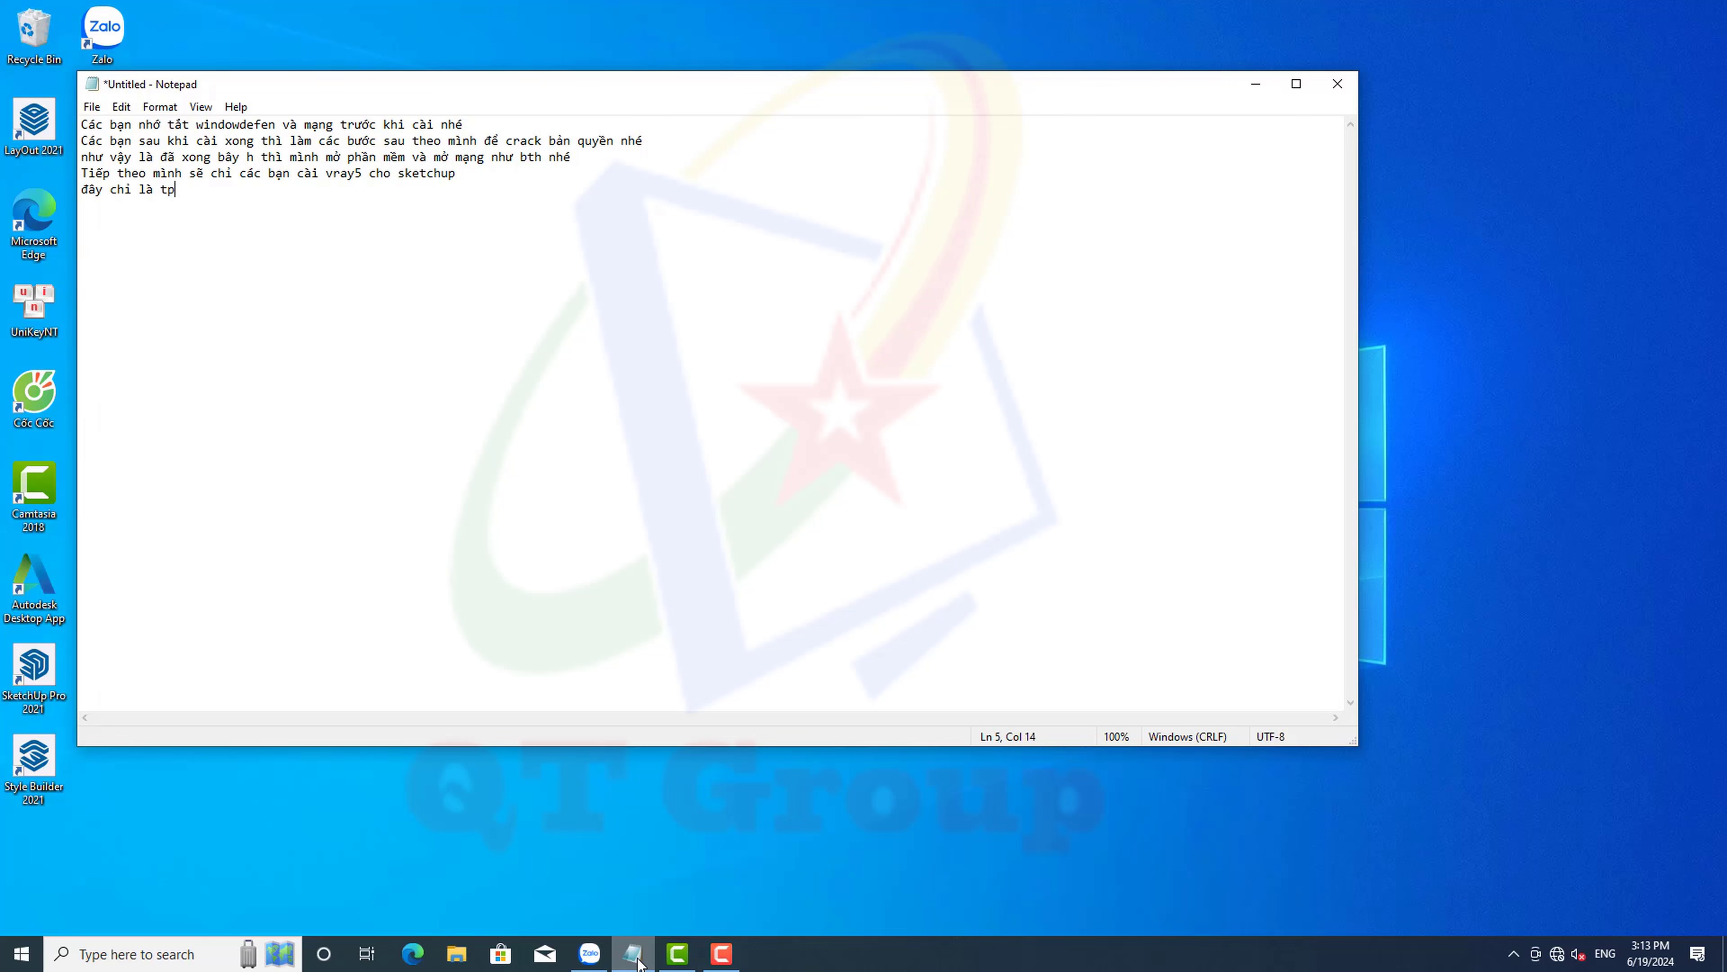
key(BackSpace)
text(ool hỗ tr)
text(ợ các bạn có c)
text(ài c)
text(ũng được)
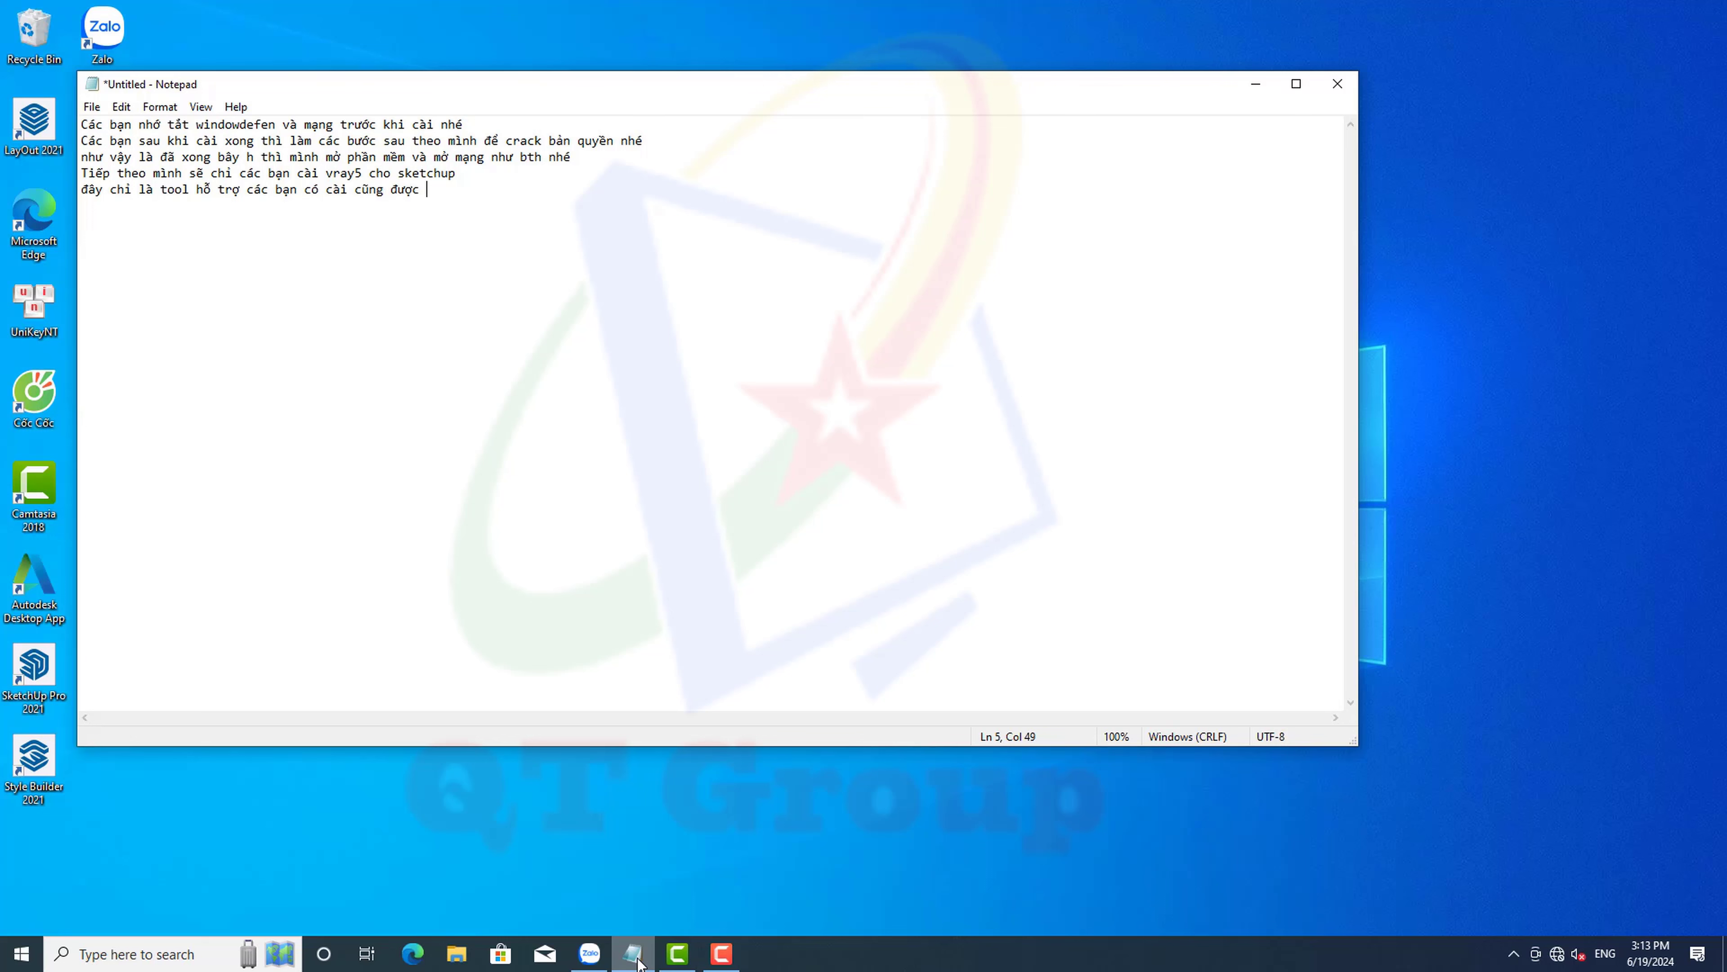
text(k cai)
text(ng)
text( k sao nhé)
Open SketchUp_Pro_2021 > Vray 5.0 for Sketchup and launch vray_50003_sketchup
click(1242, 78)
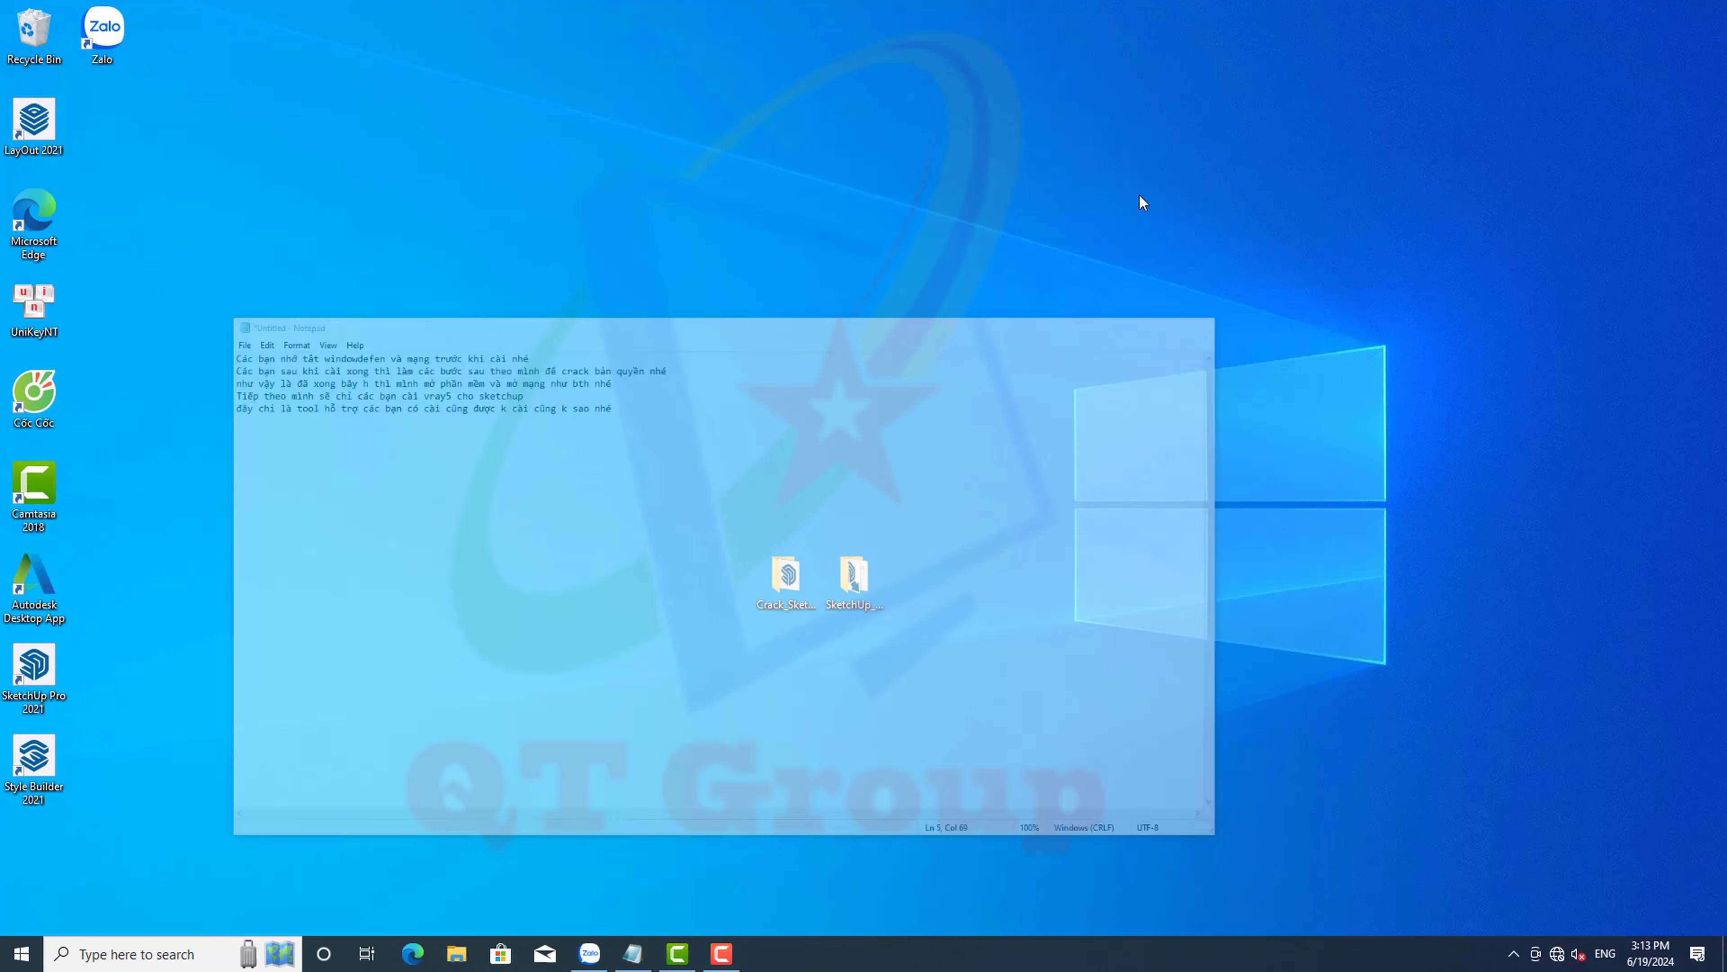
double_click(849, 578)
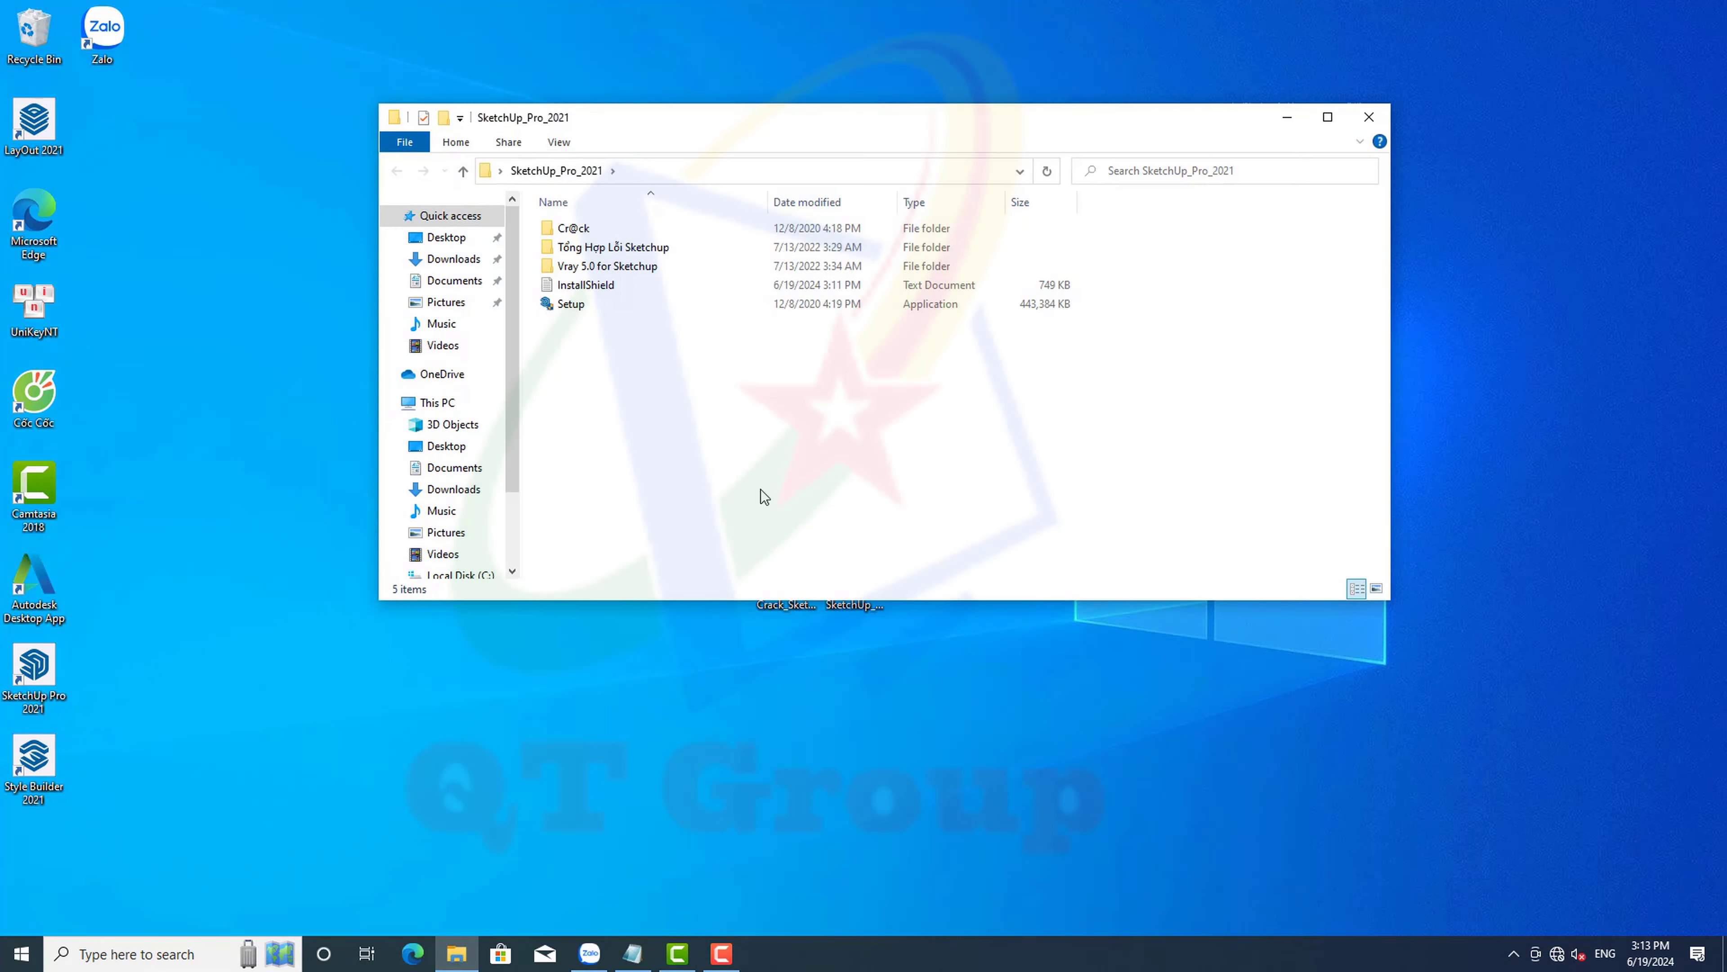
double_click(602, 267)
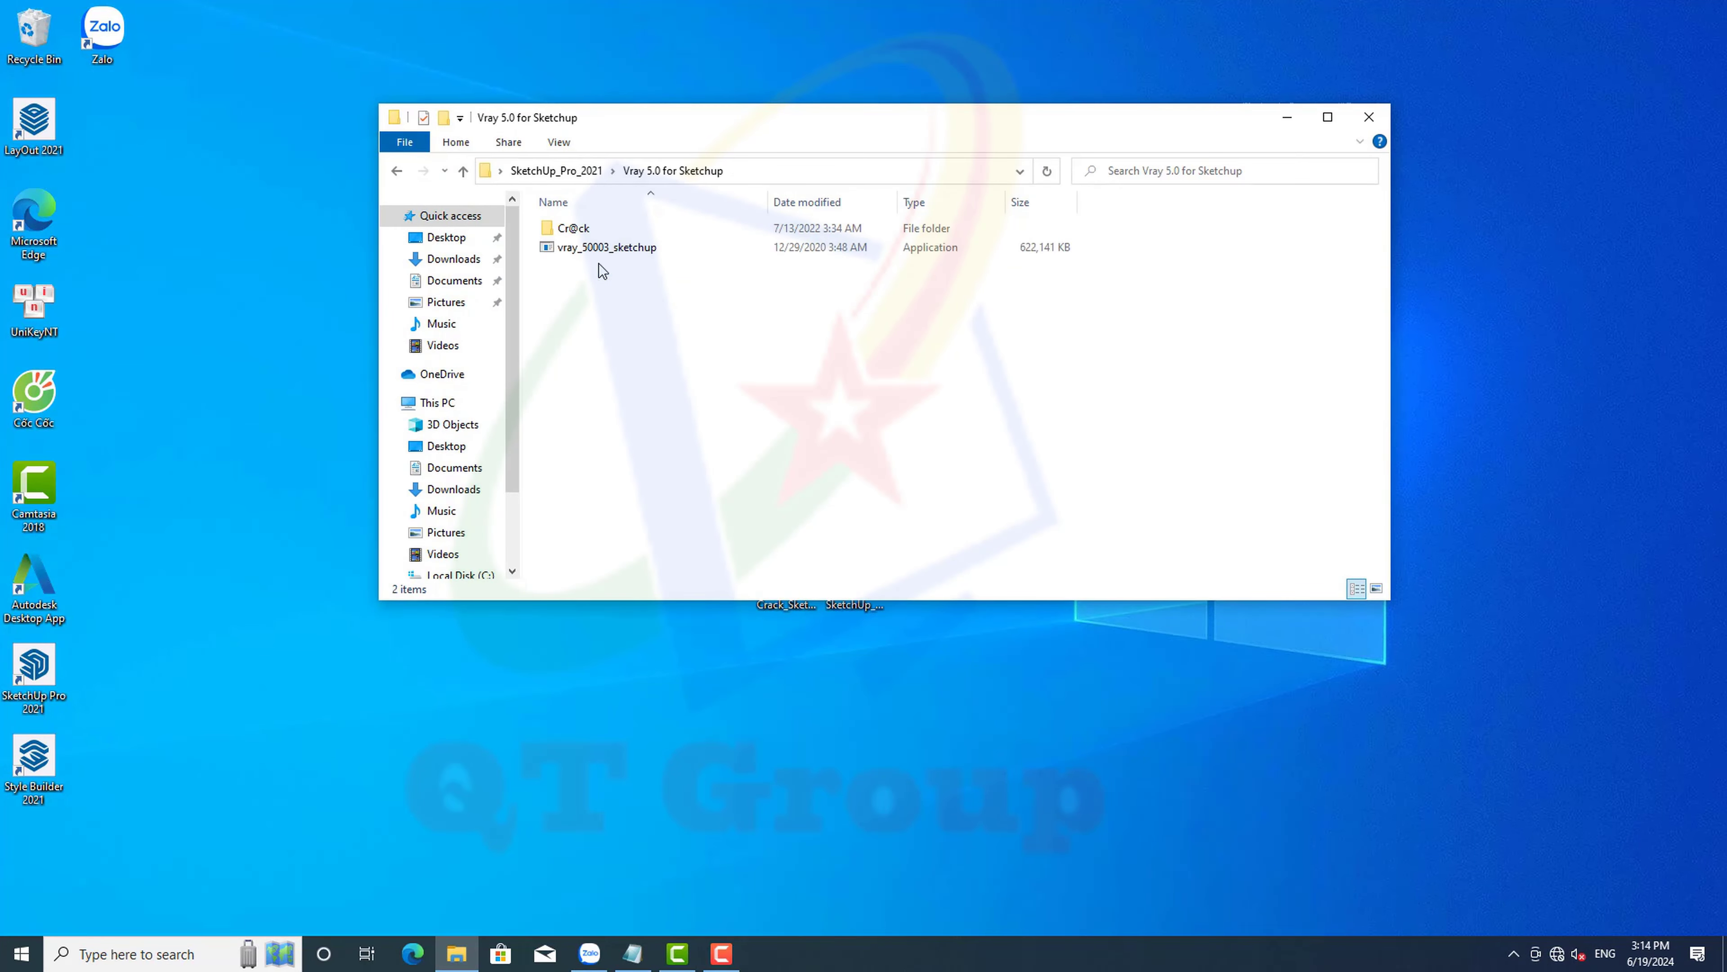
double_click(596, 249)
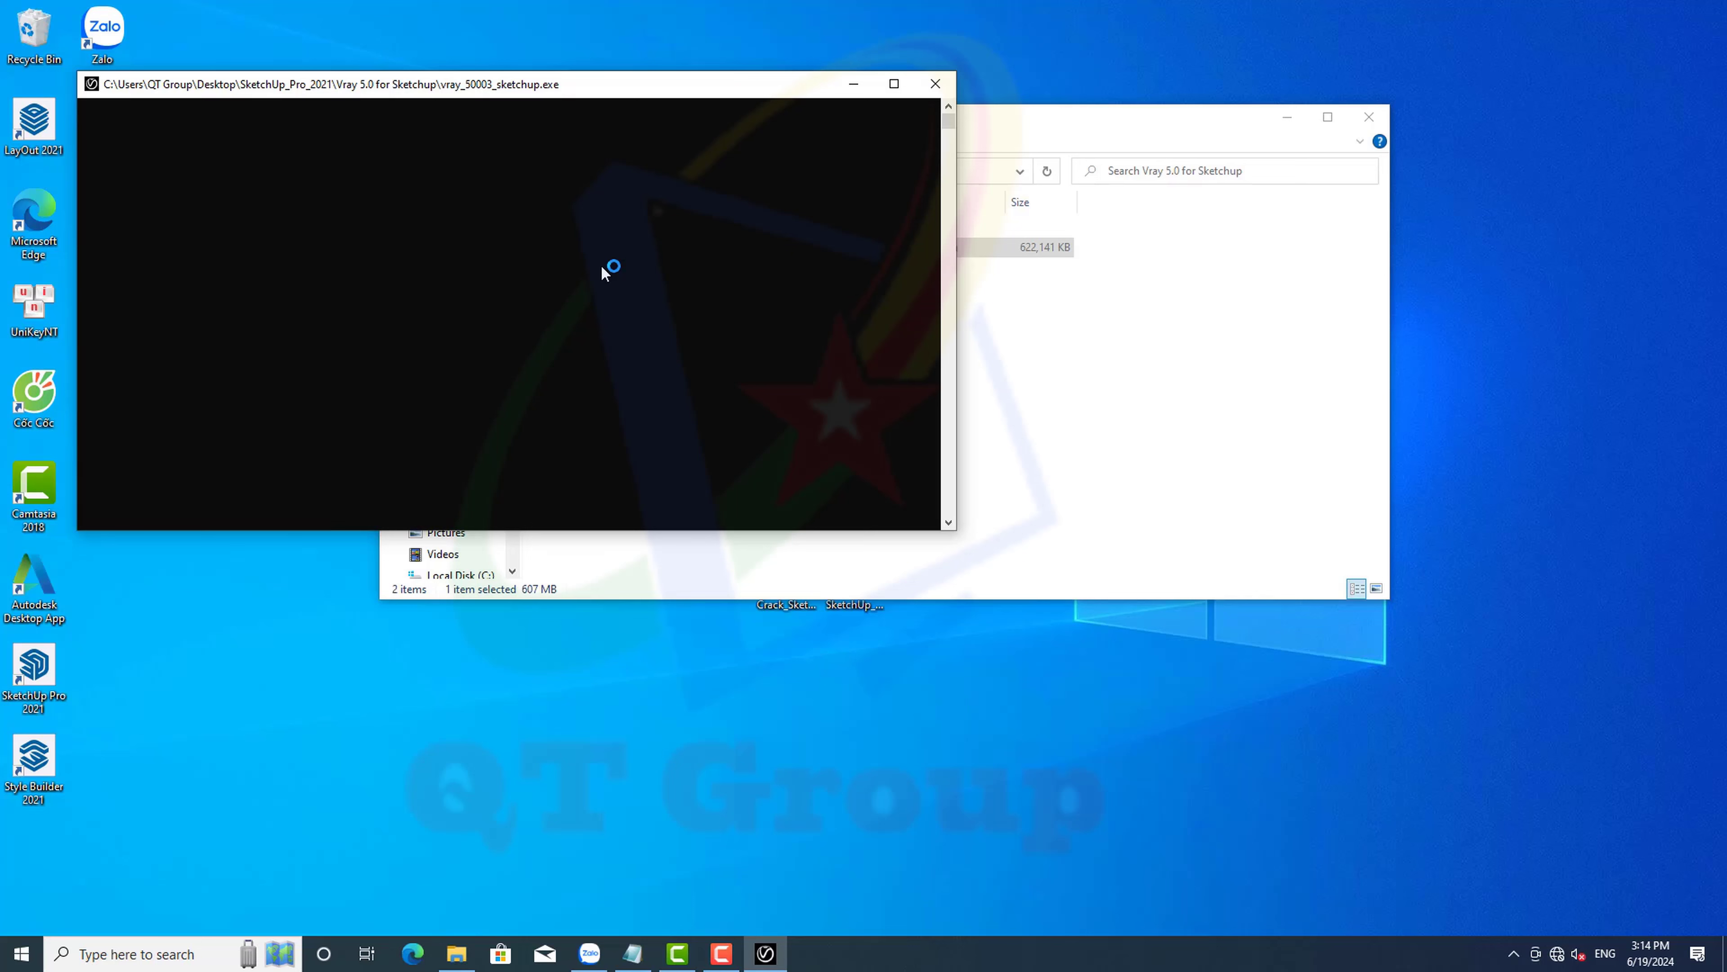
Agree to the V-Ray licence and install V-Ray with SketchUp 2021 as the host
click(605, 272)
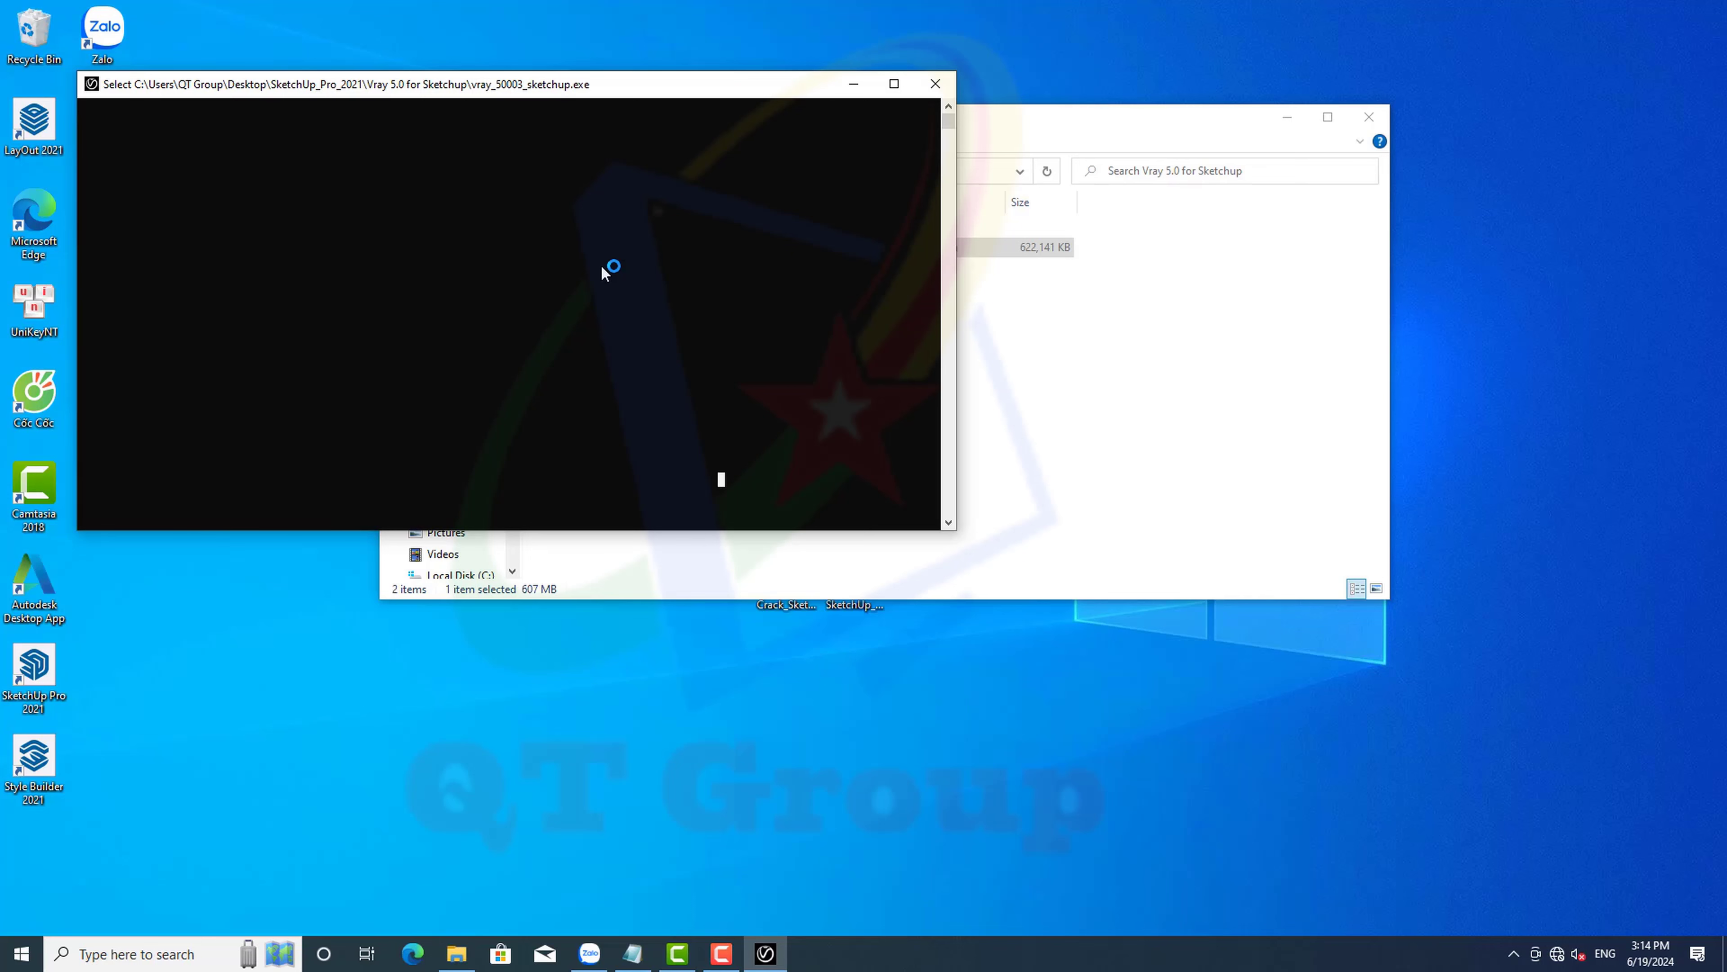
key(Return)
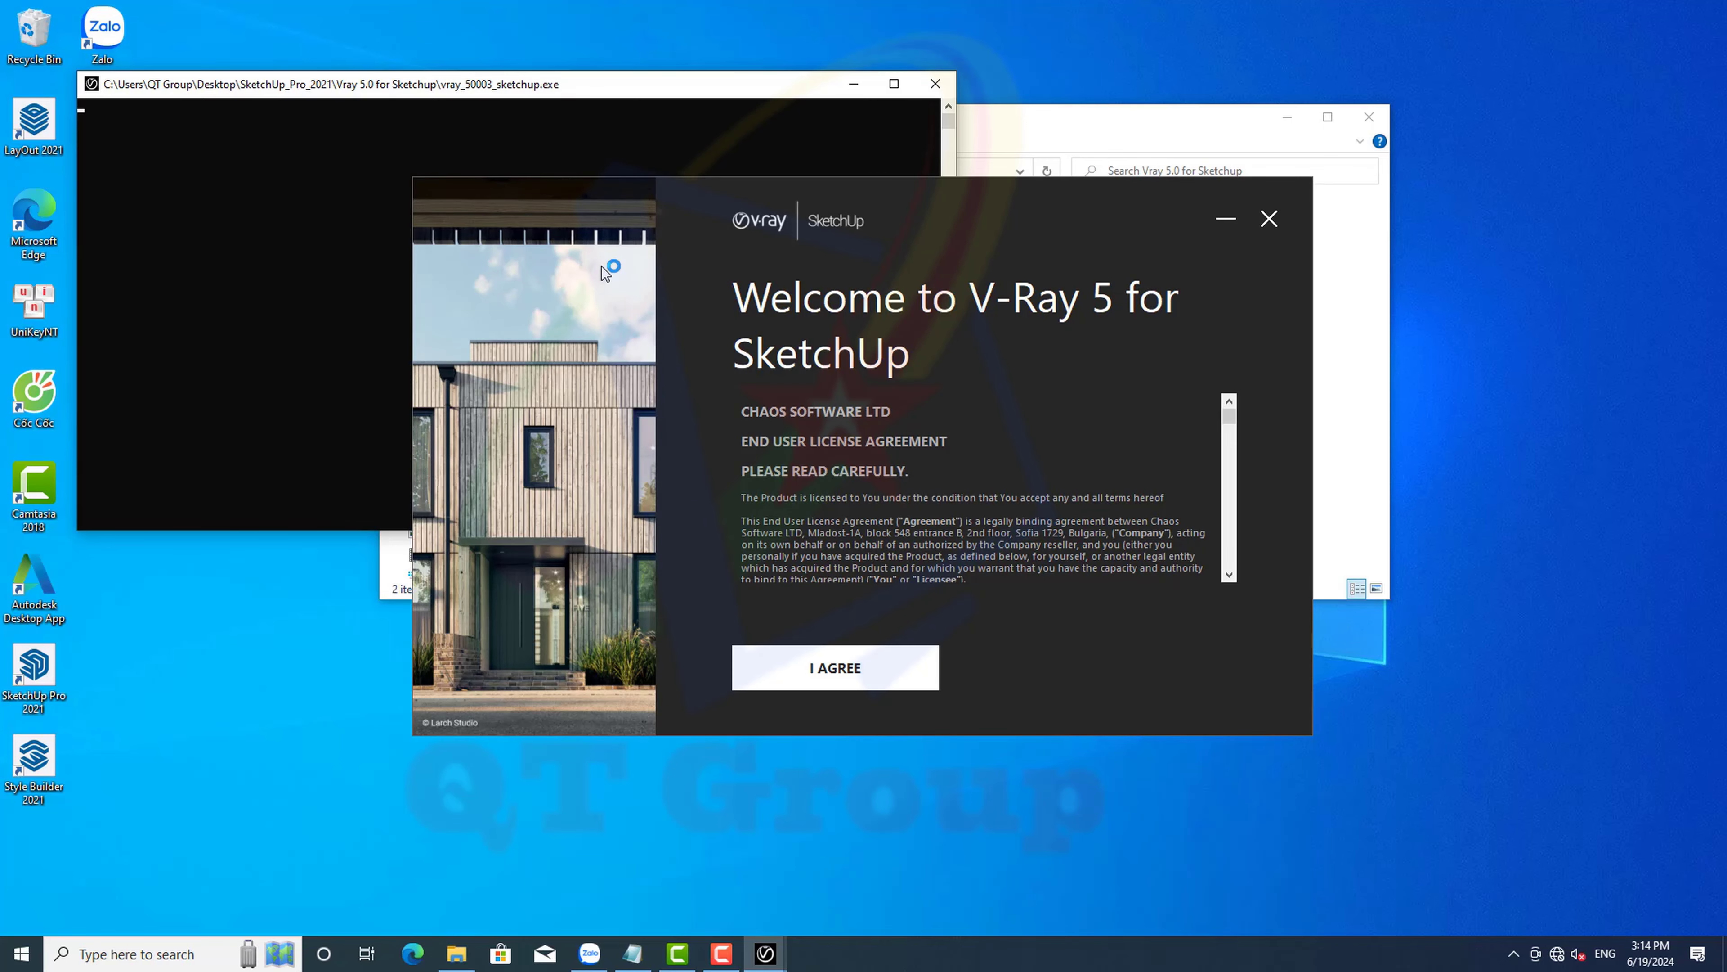
key(Return)
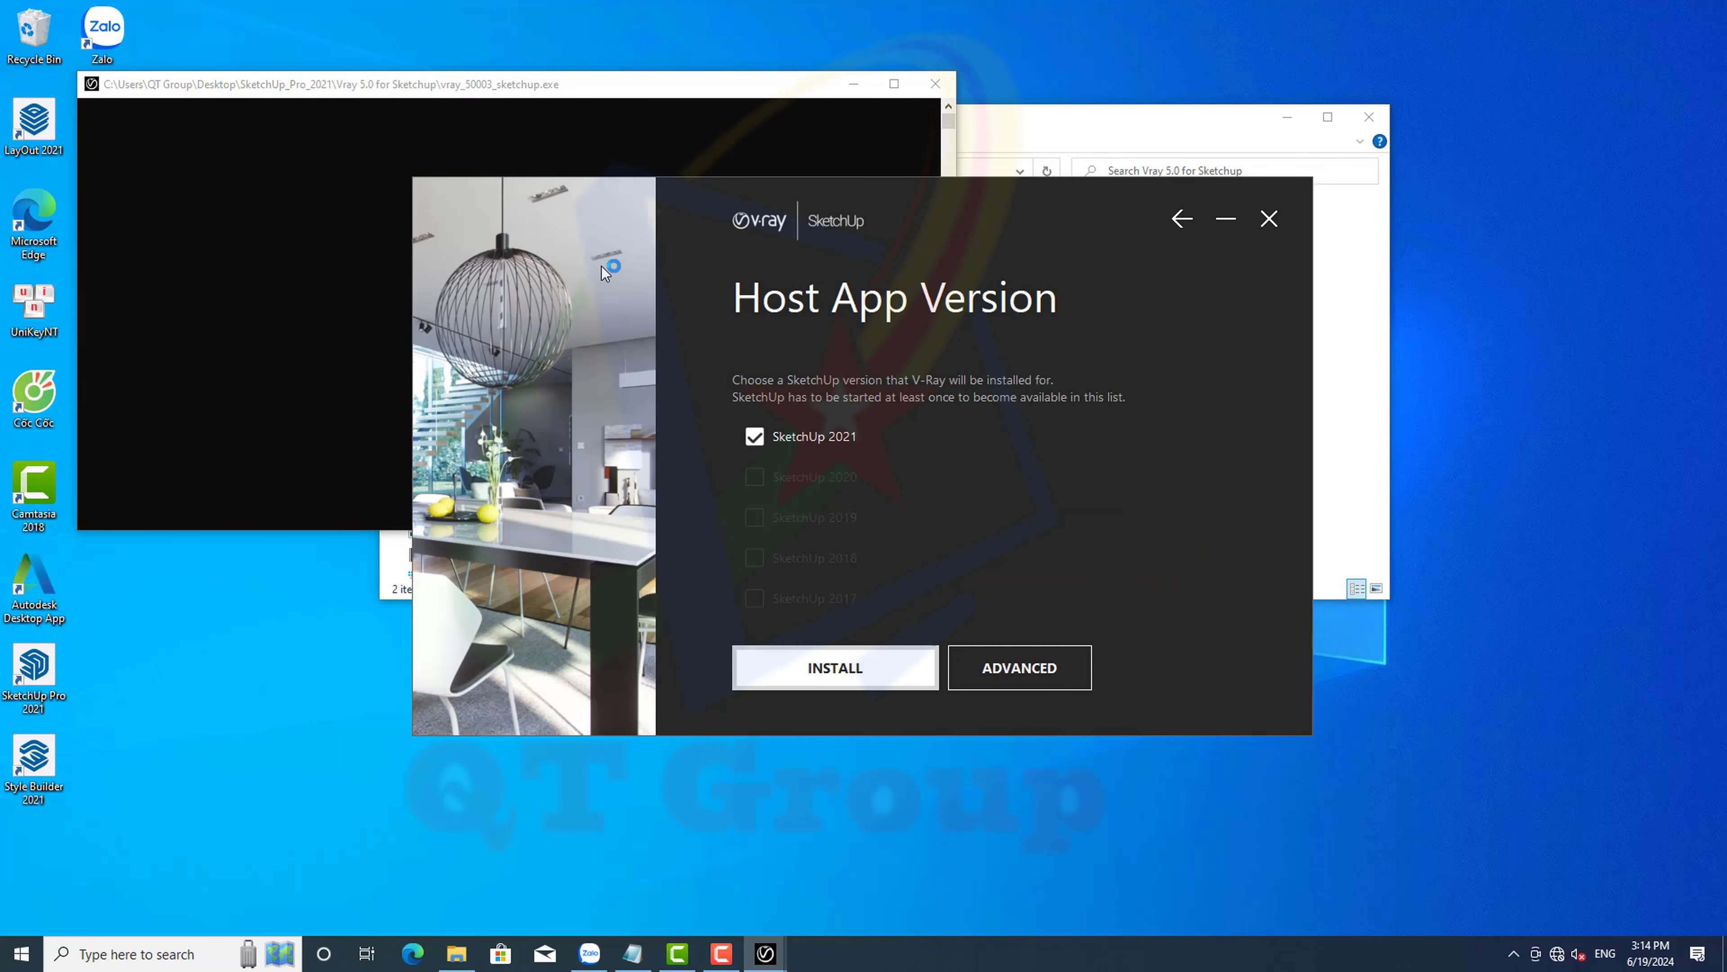
key(Return)
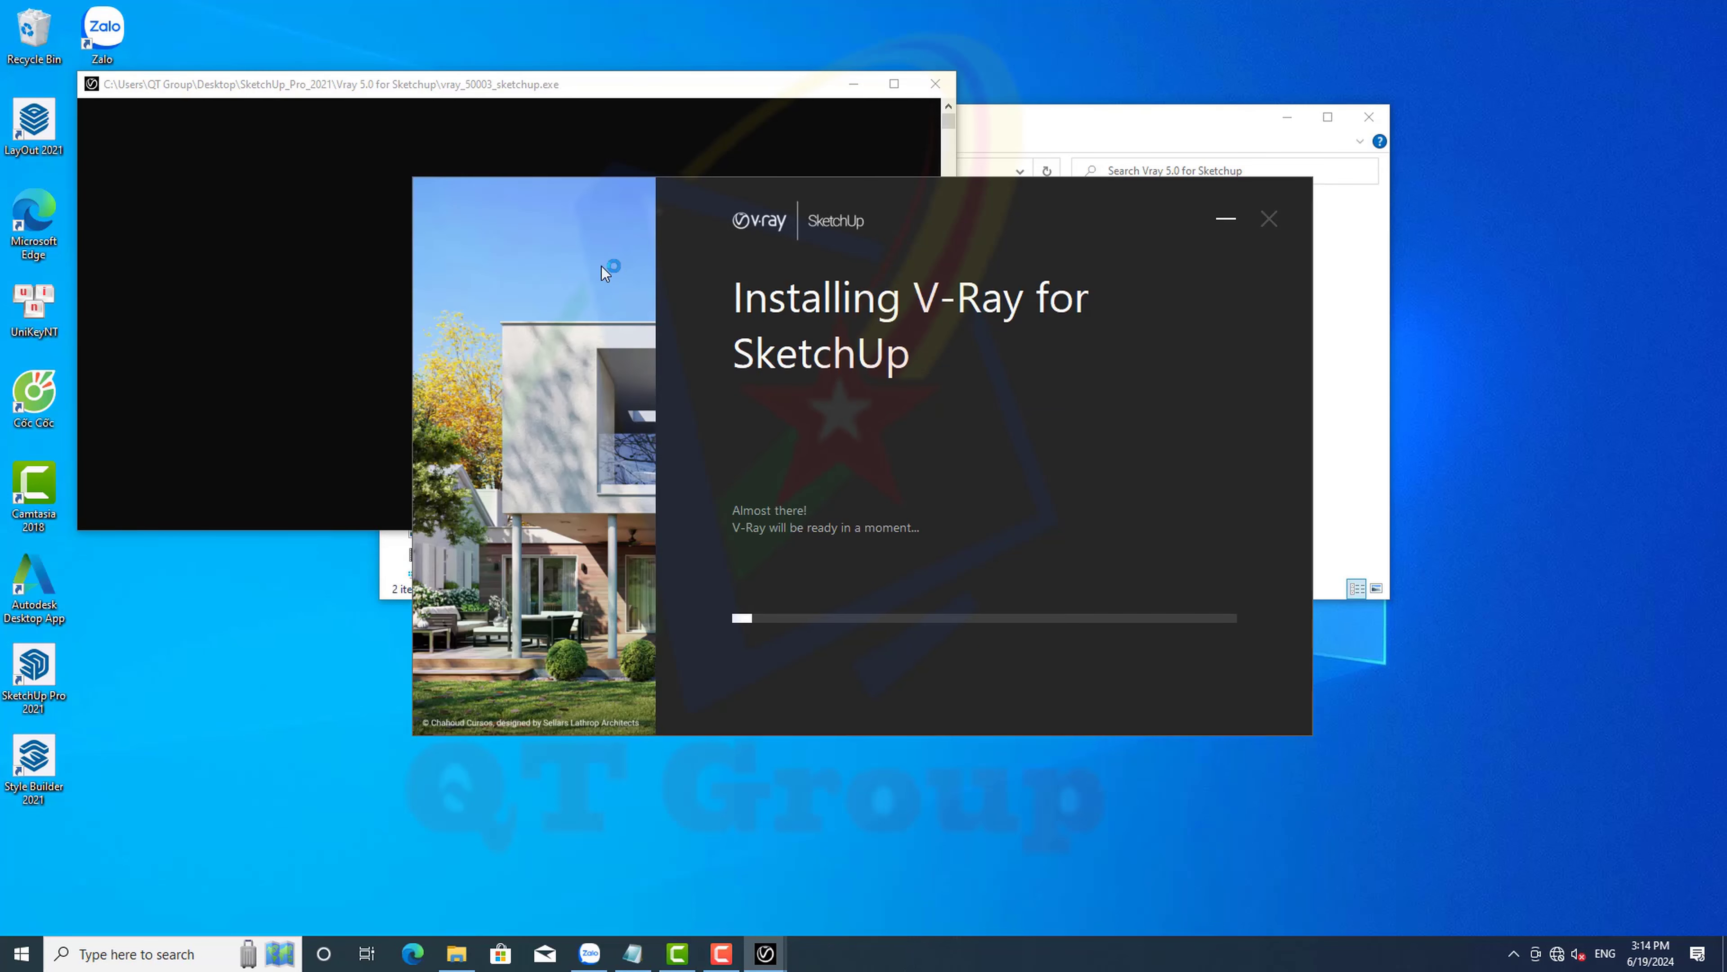
Add Notepad lines: wait for V-Ray to install, crack it next, then use it as usual
key(alt+Tab)
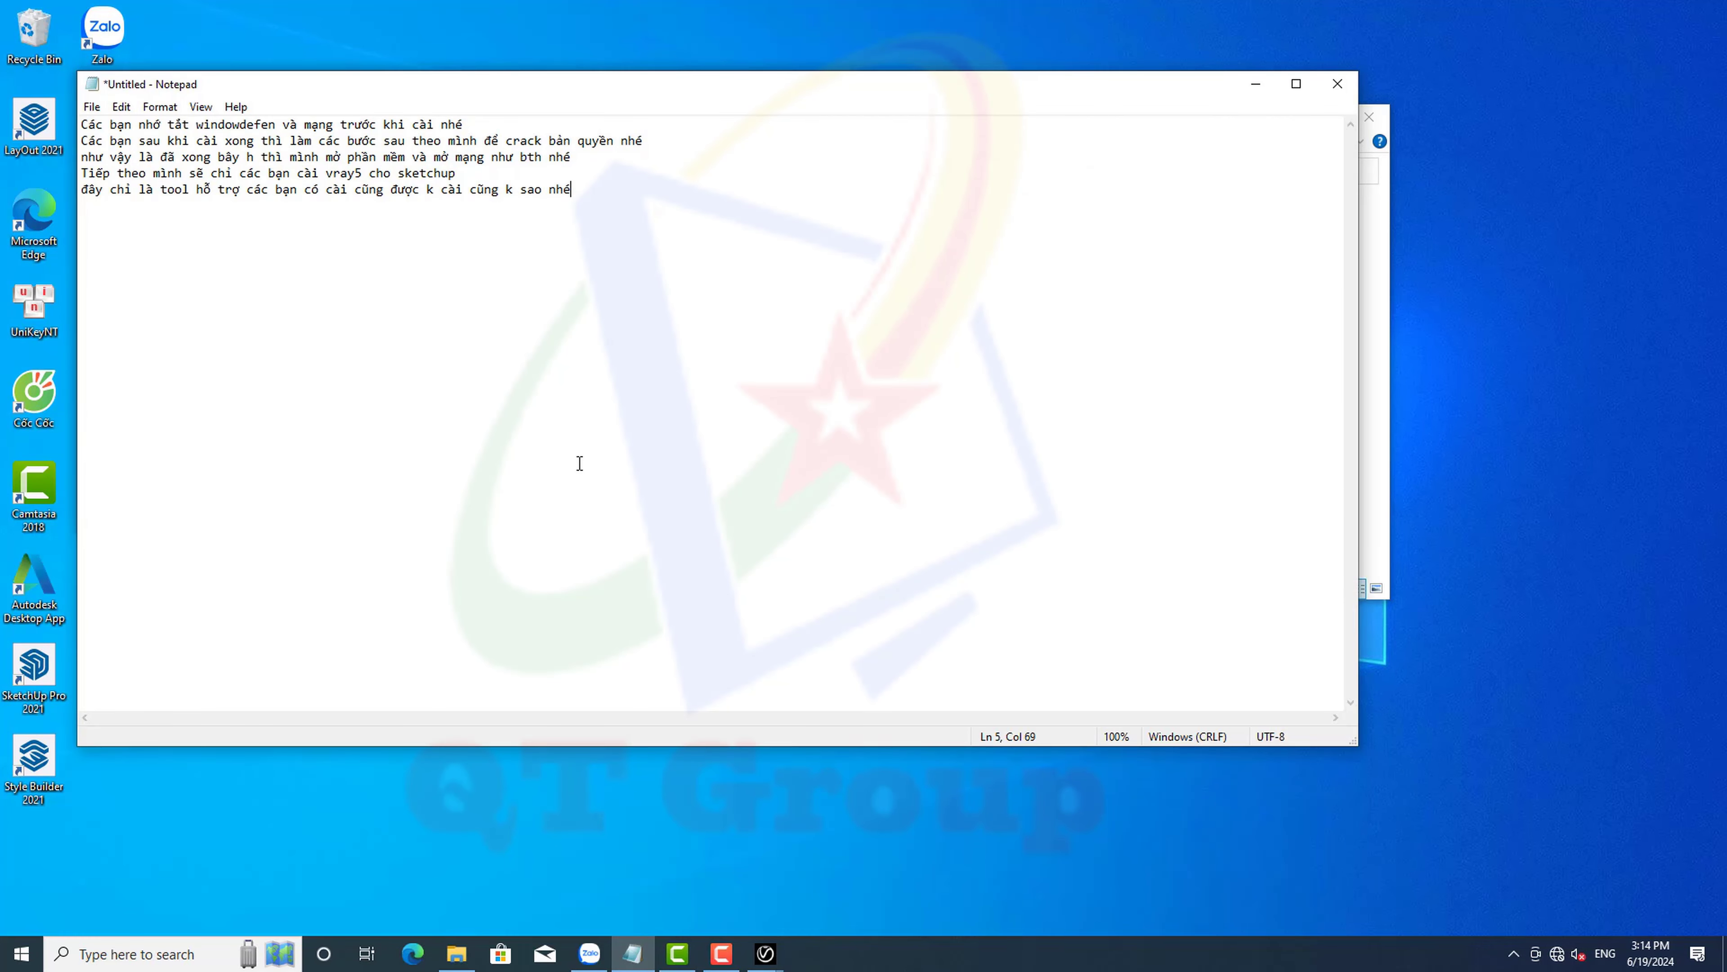
key(Return)
text(Các b)
text(ạn cho)
text(v)
text(ray cài xon)
text(g thìvuo)
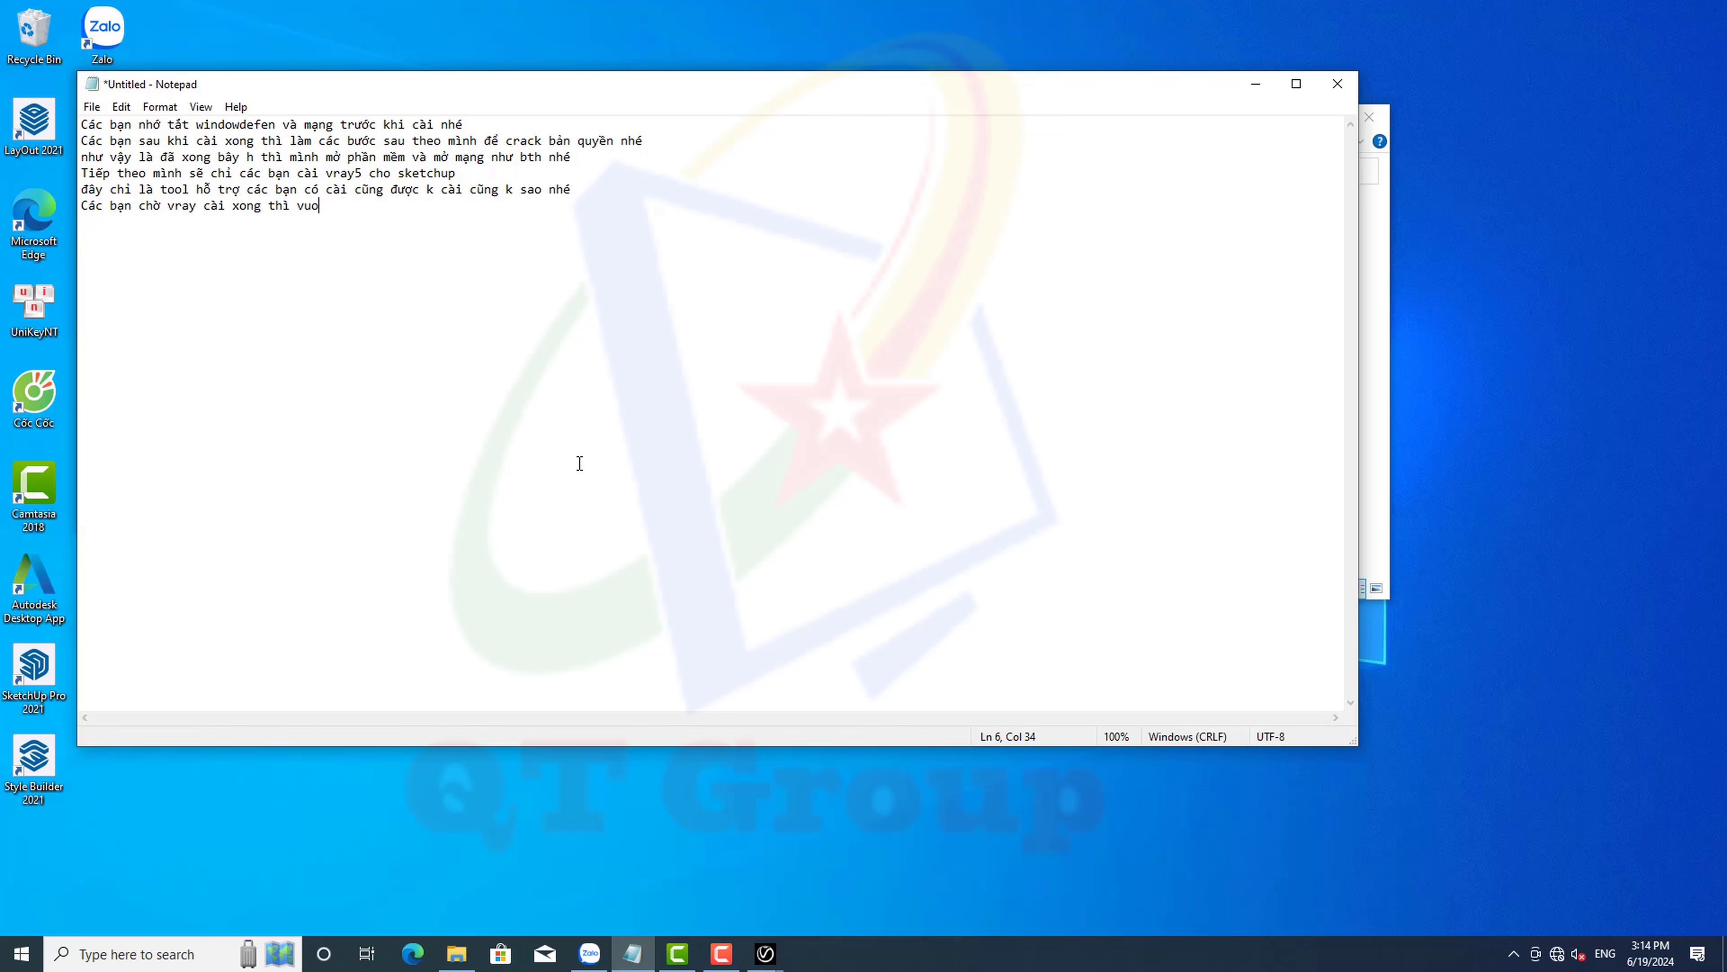
key(BackSpace)
text(bước tiếp theo mình)
text( se)
text(rac)
text(va)
text(ay)
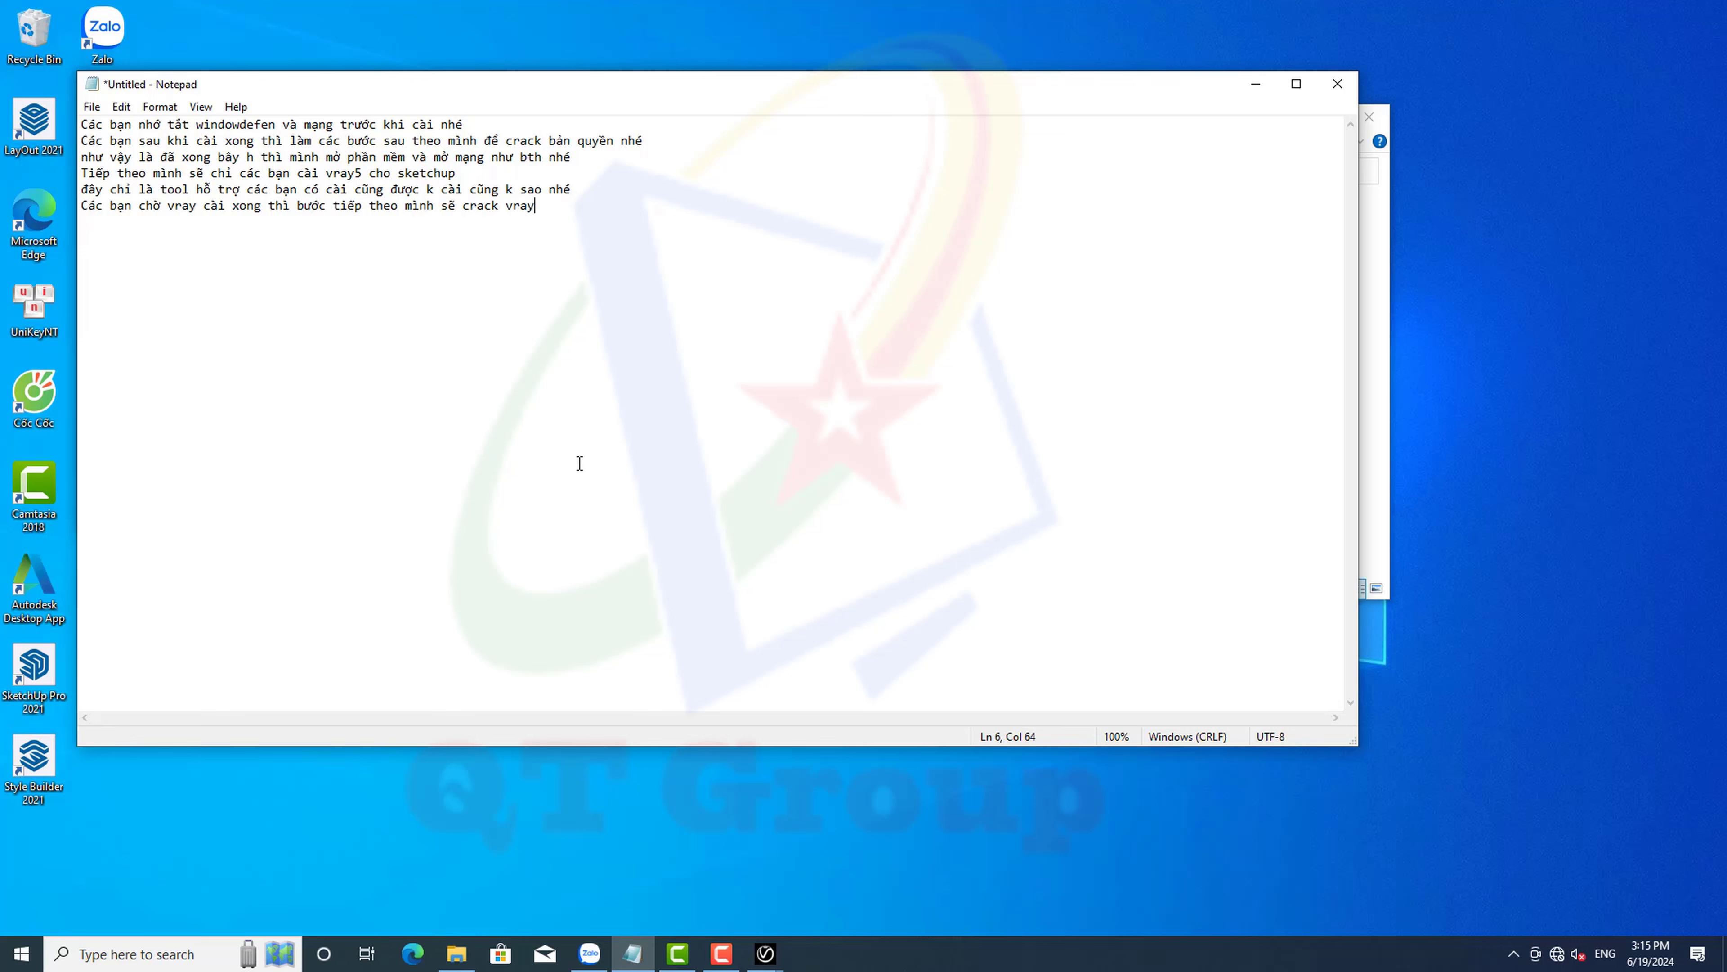
text(luo)
text( nh)
text(sa)
text(khi crac)
text(k v )
text(y xo)
text(ng là )
text(in)
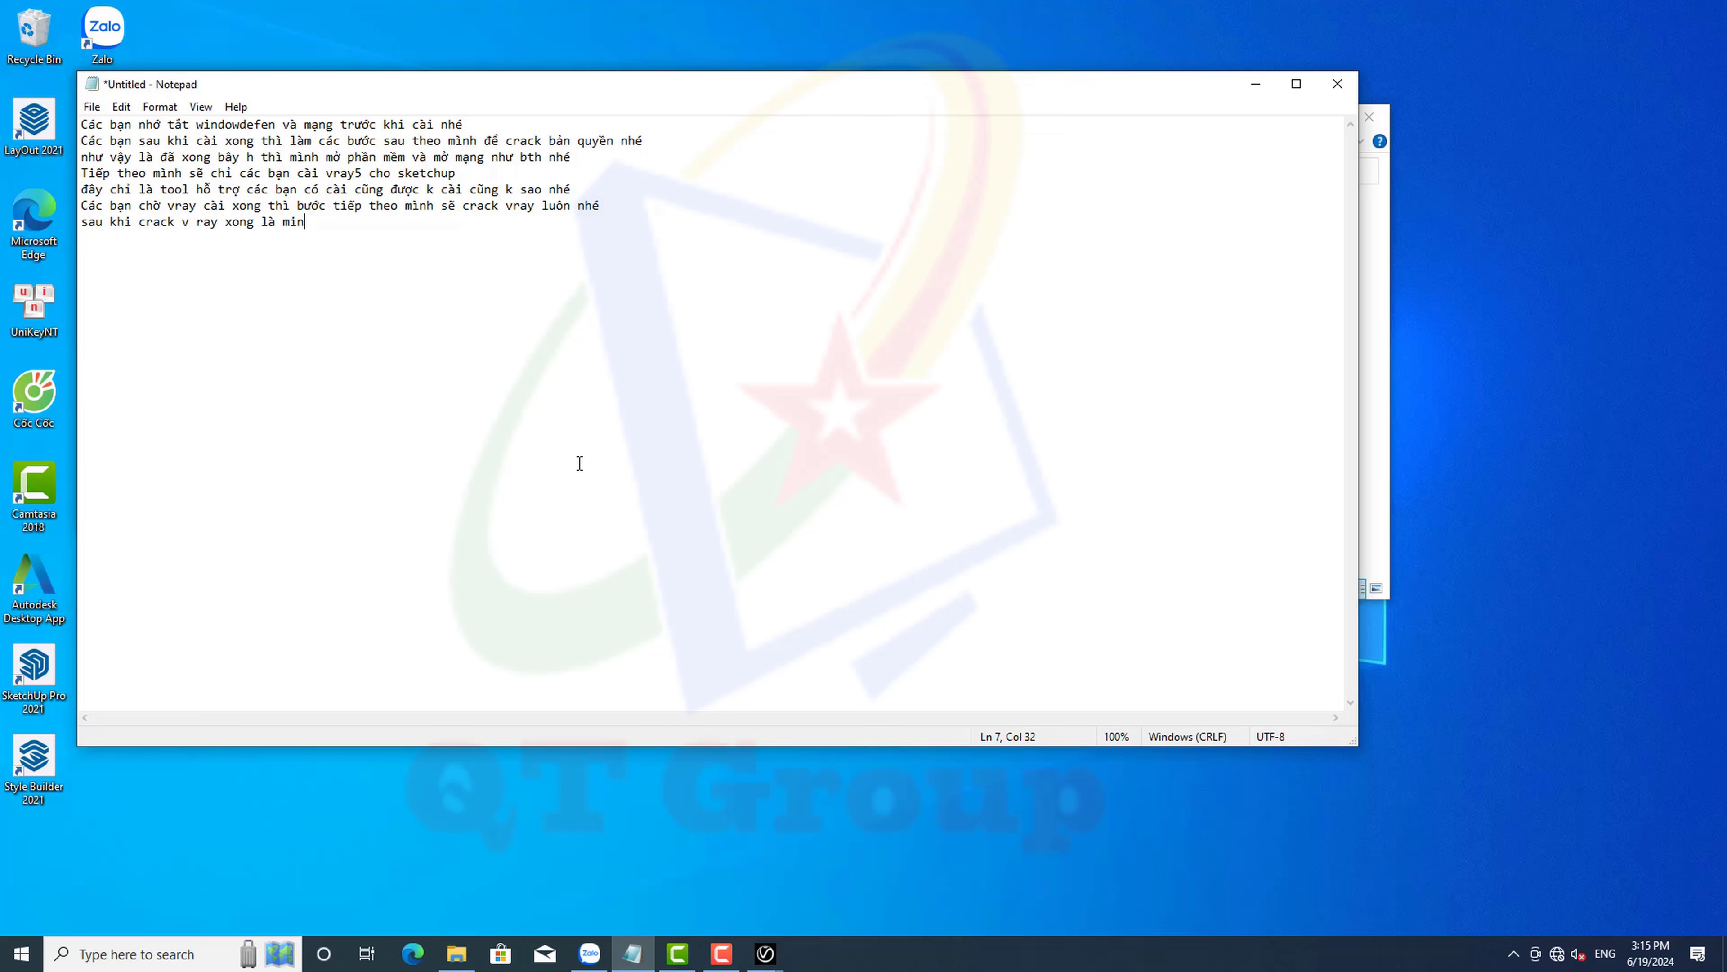
key(BackSpace)
key(BackSpace)
key(BackSpace)
text(các)
text( bạn xài )
text(như )
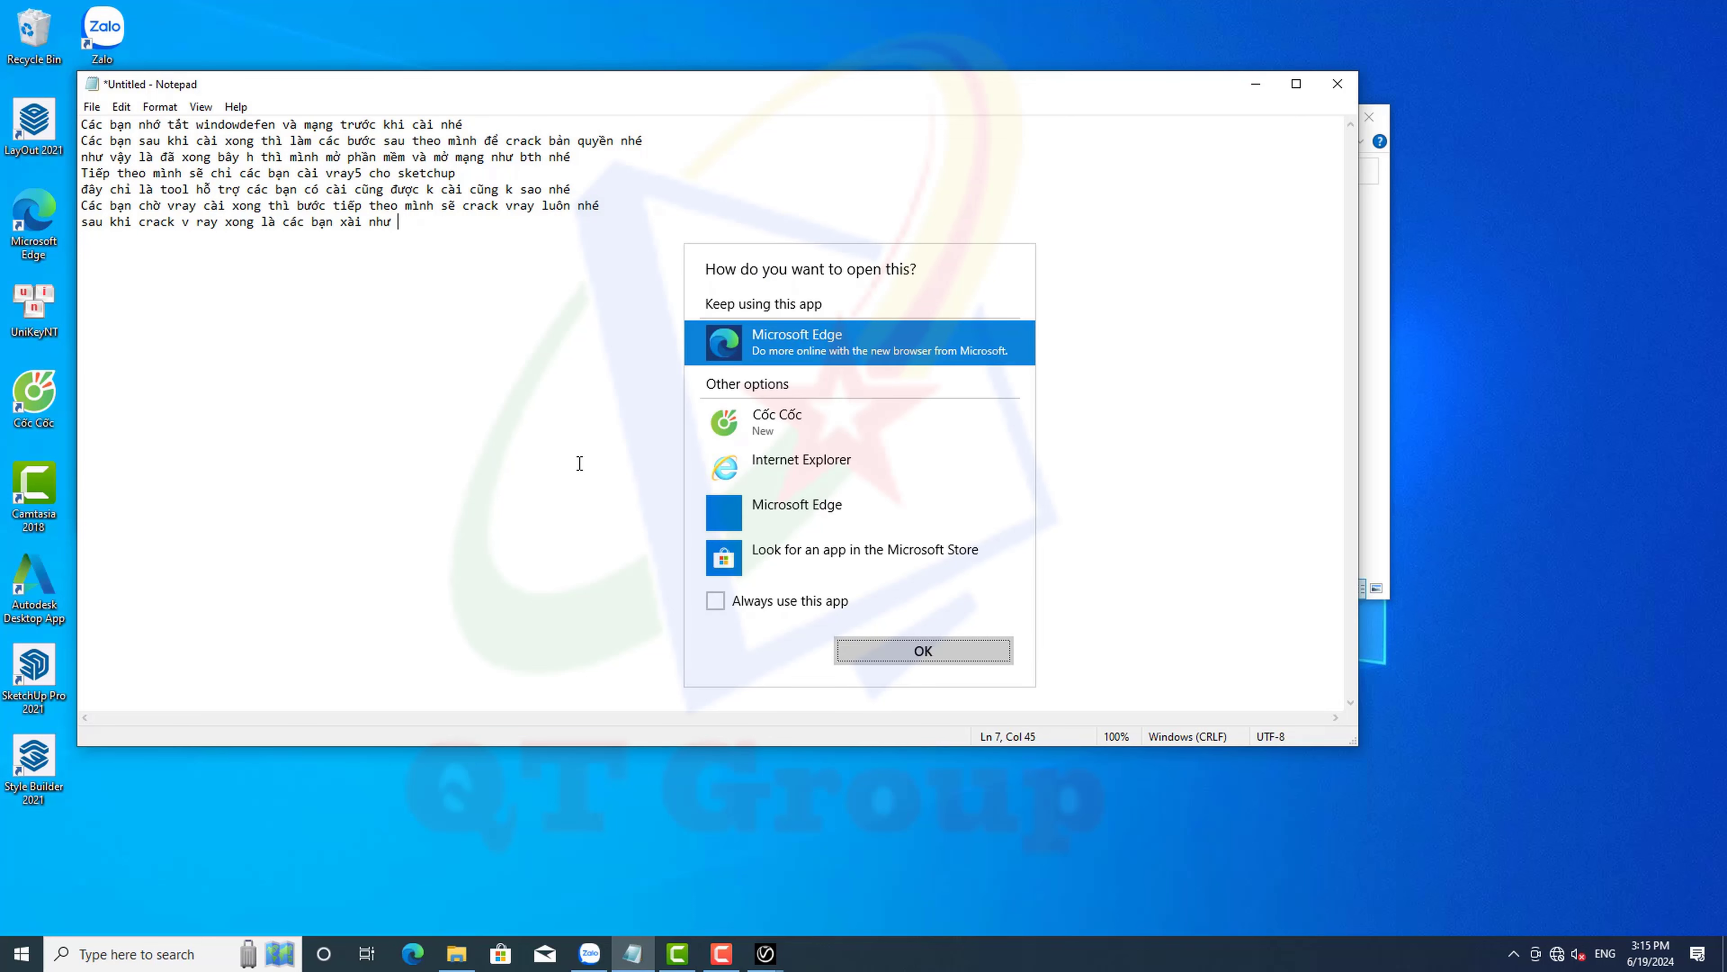
text(bth)
Finish the V-Ray installer with Help us improve unchecked, and close its console window
click(1262, 77)
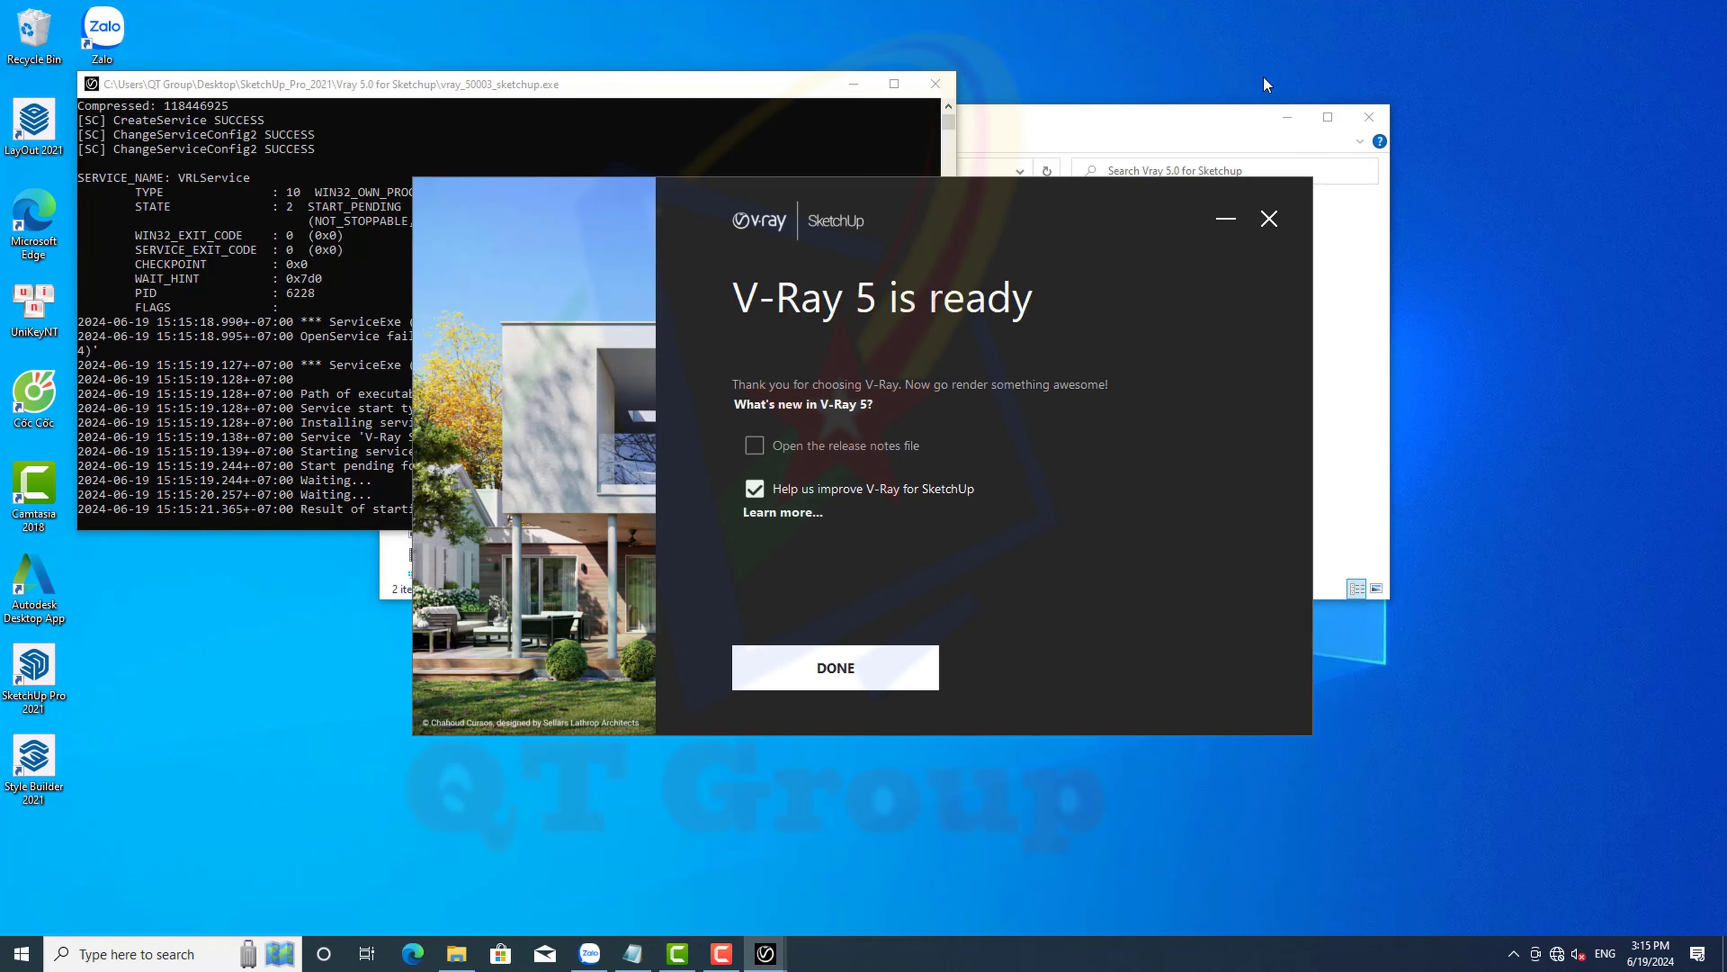
key(space)
key(Return)
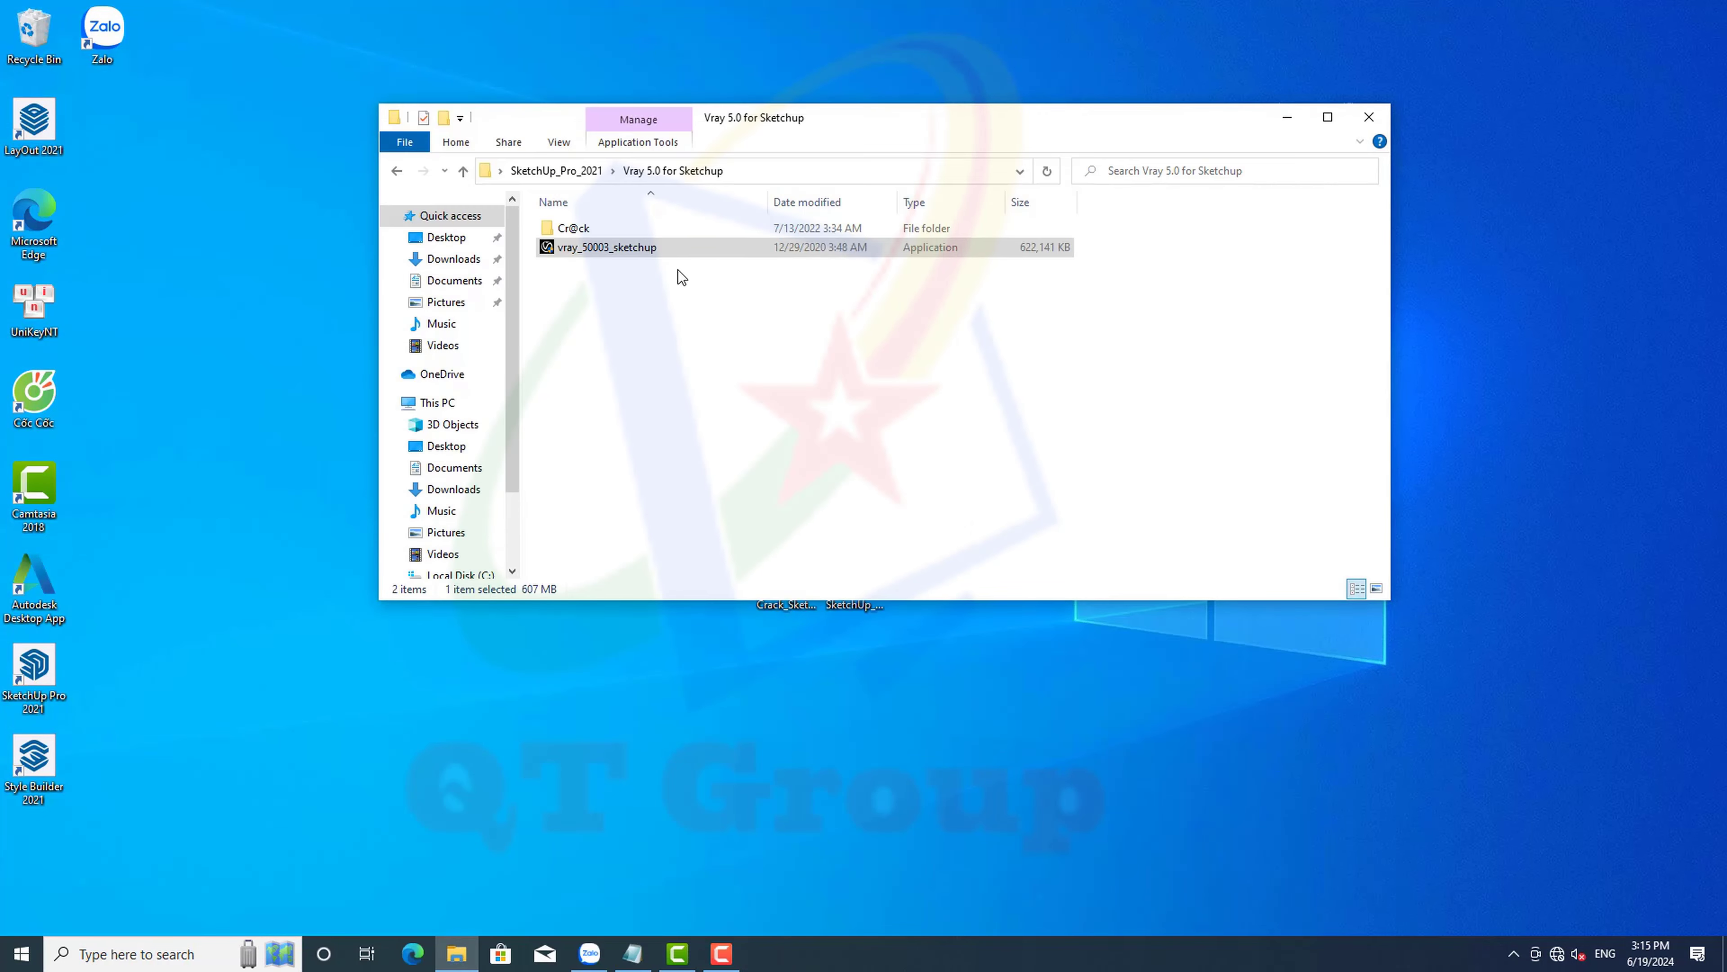
click(589, 232)
Copy cgauth.dll from the Cr@ck folder and check the vrayappsdk bin path in For Sketchup
double_click(588, 231)
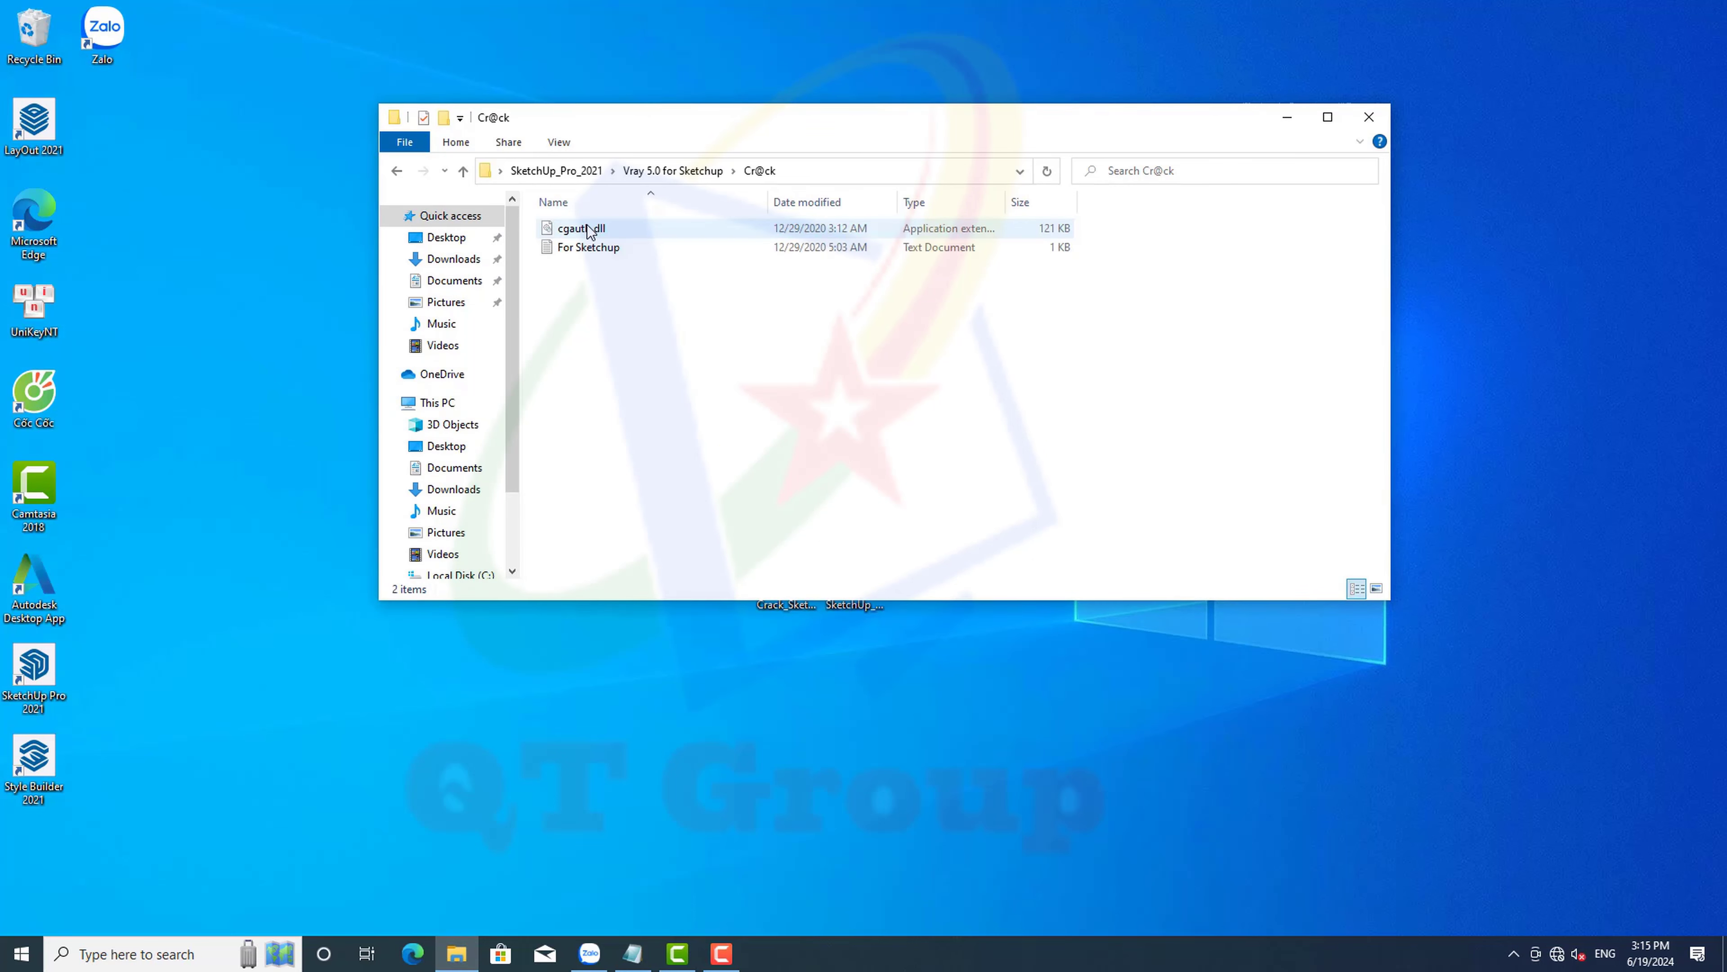
right_click(595, 228)
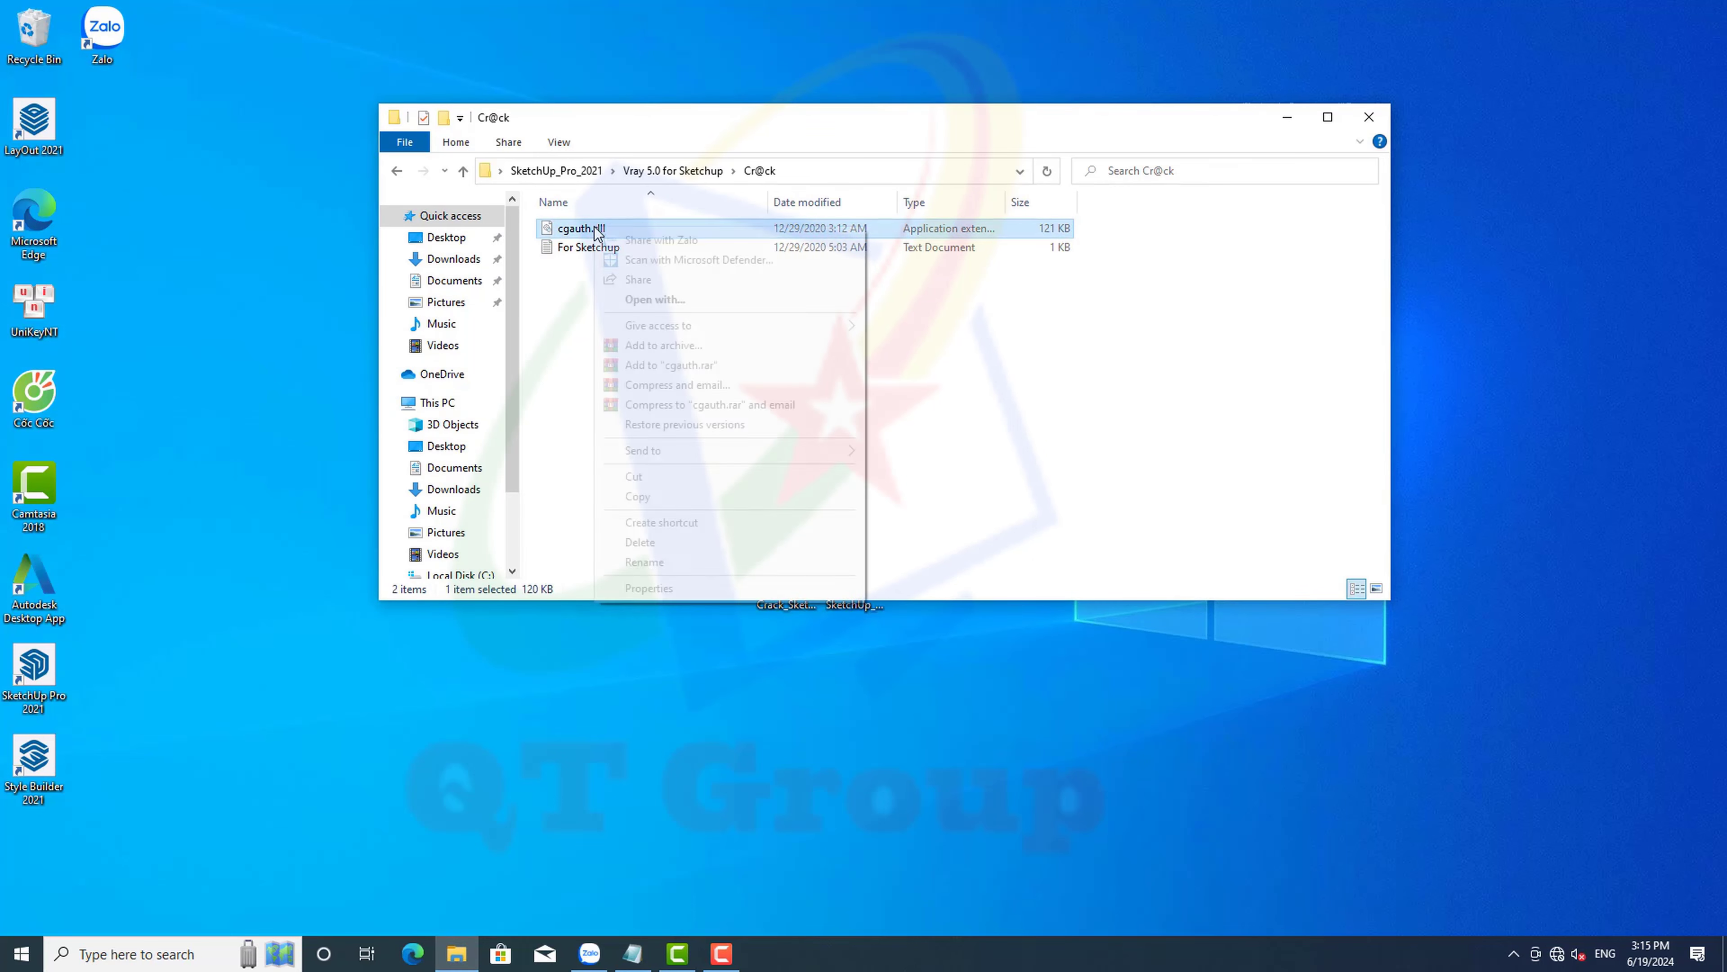
click(632, 502)
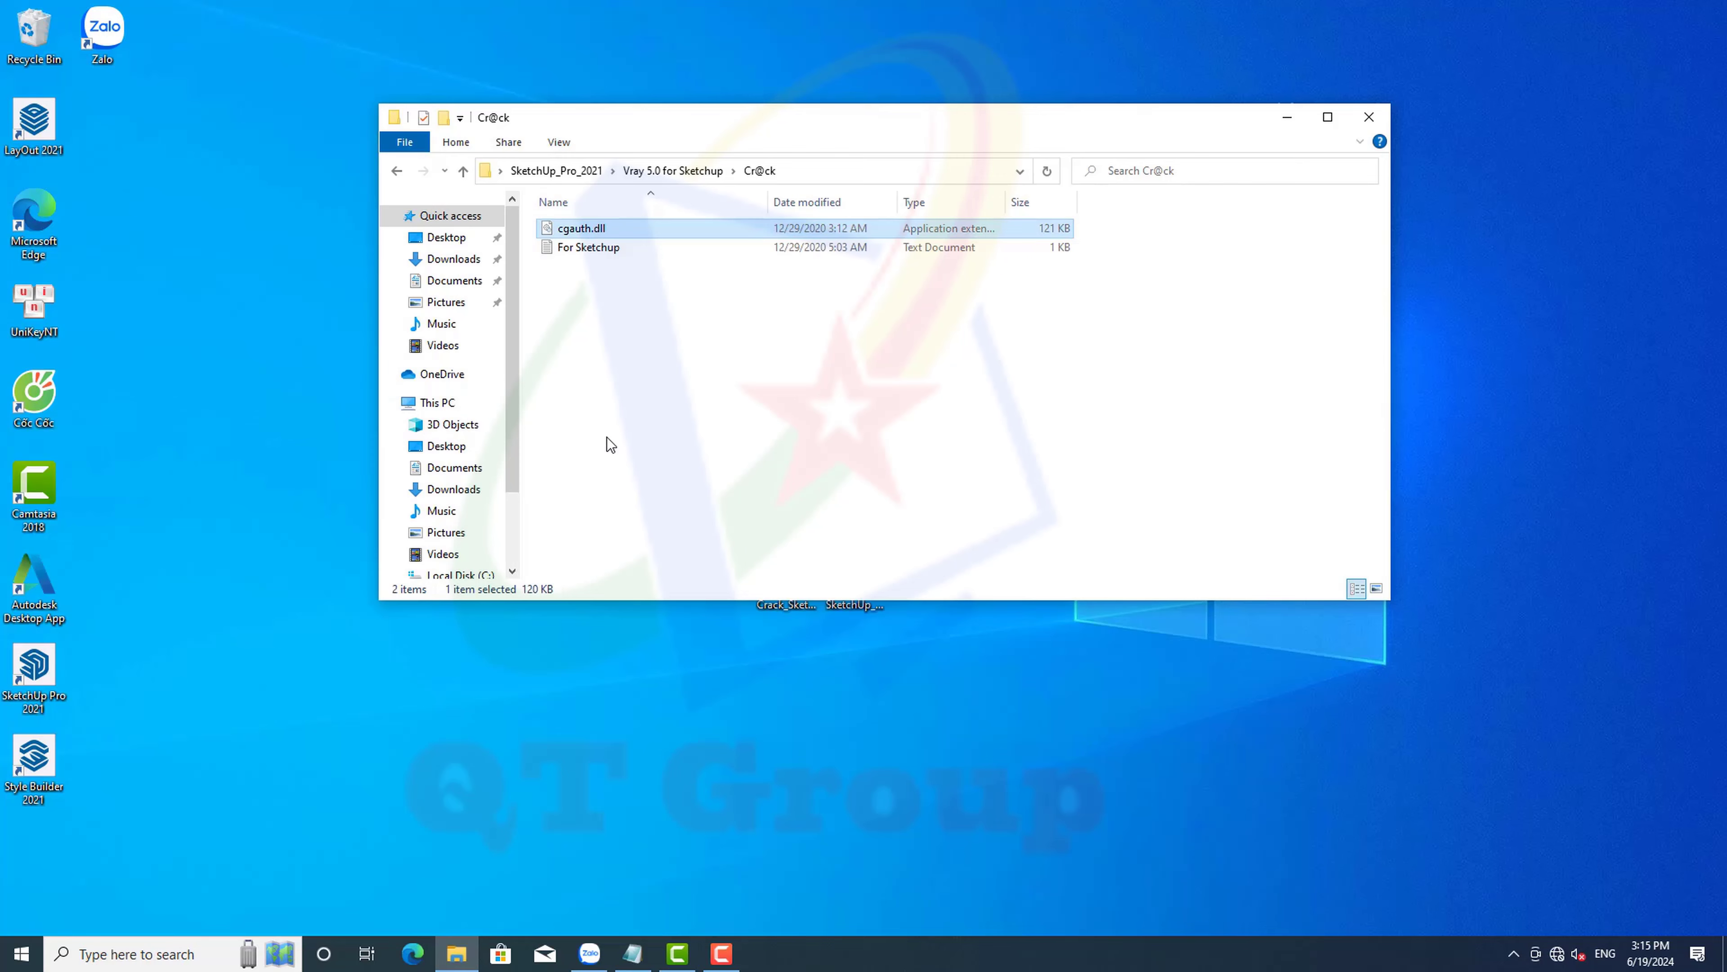
double_click(587, 252)
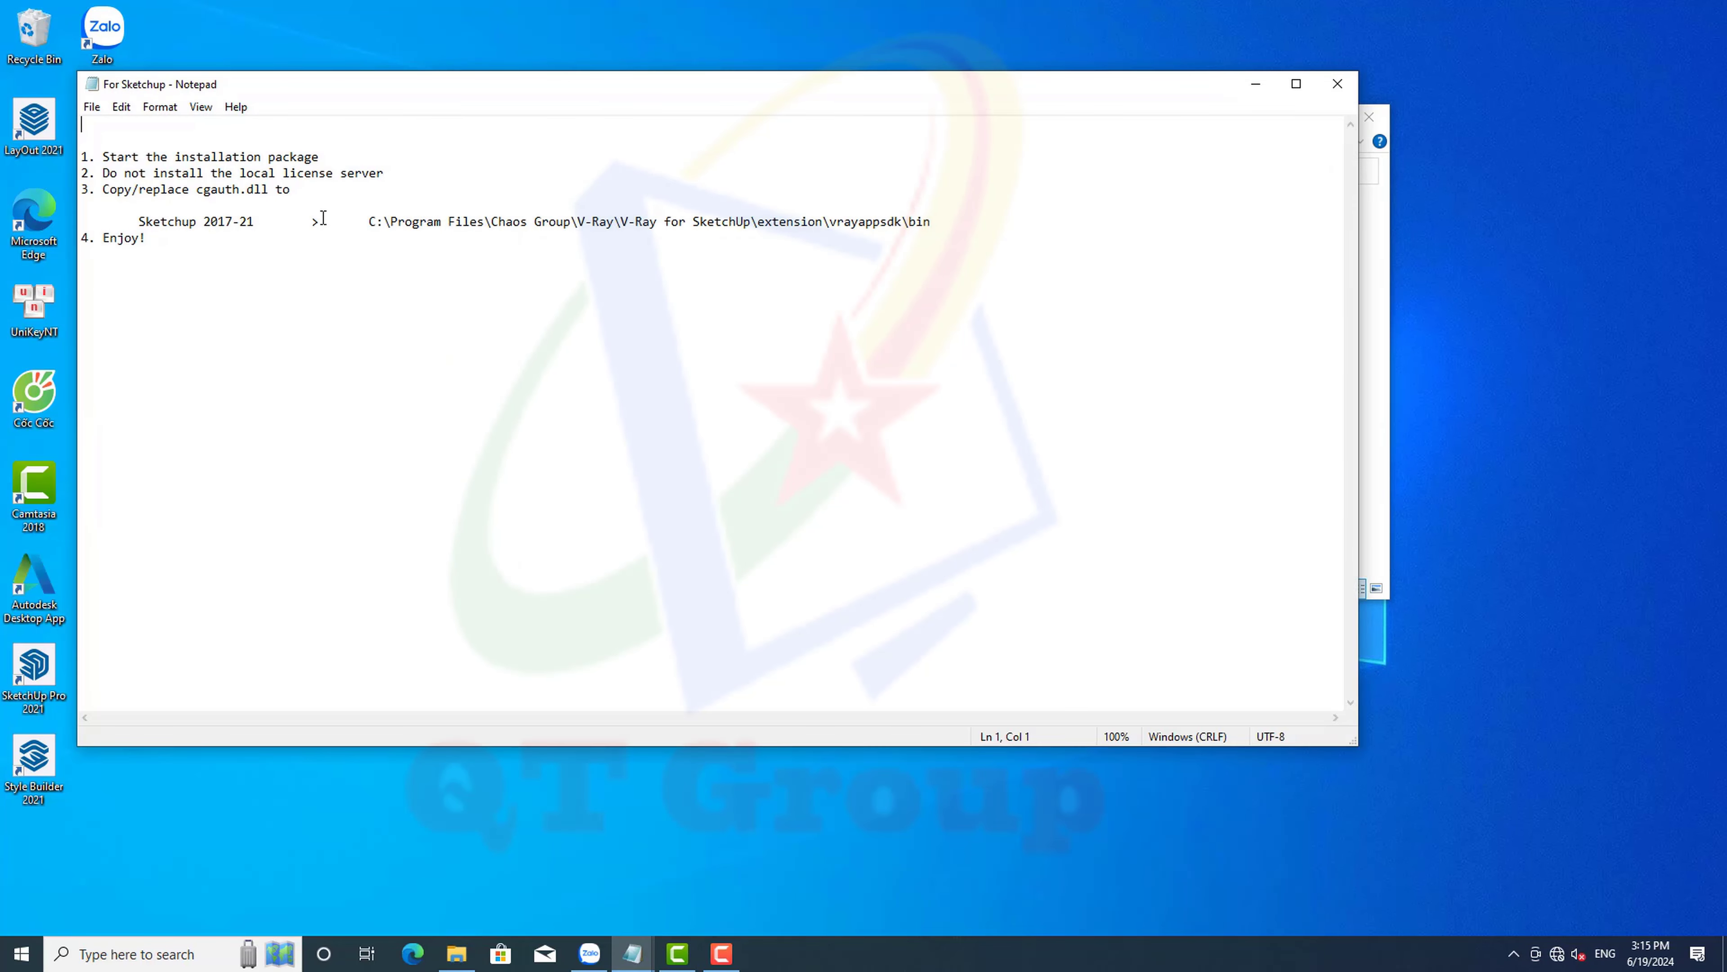
drag(369, 221, 959, 225)
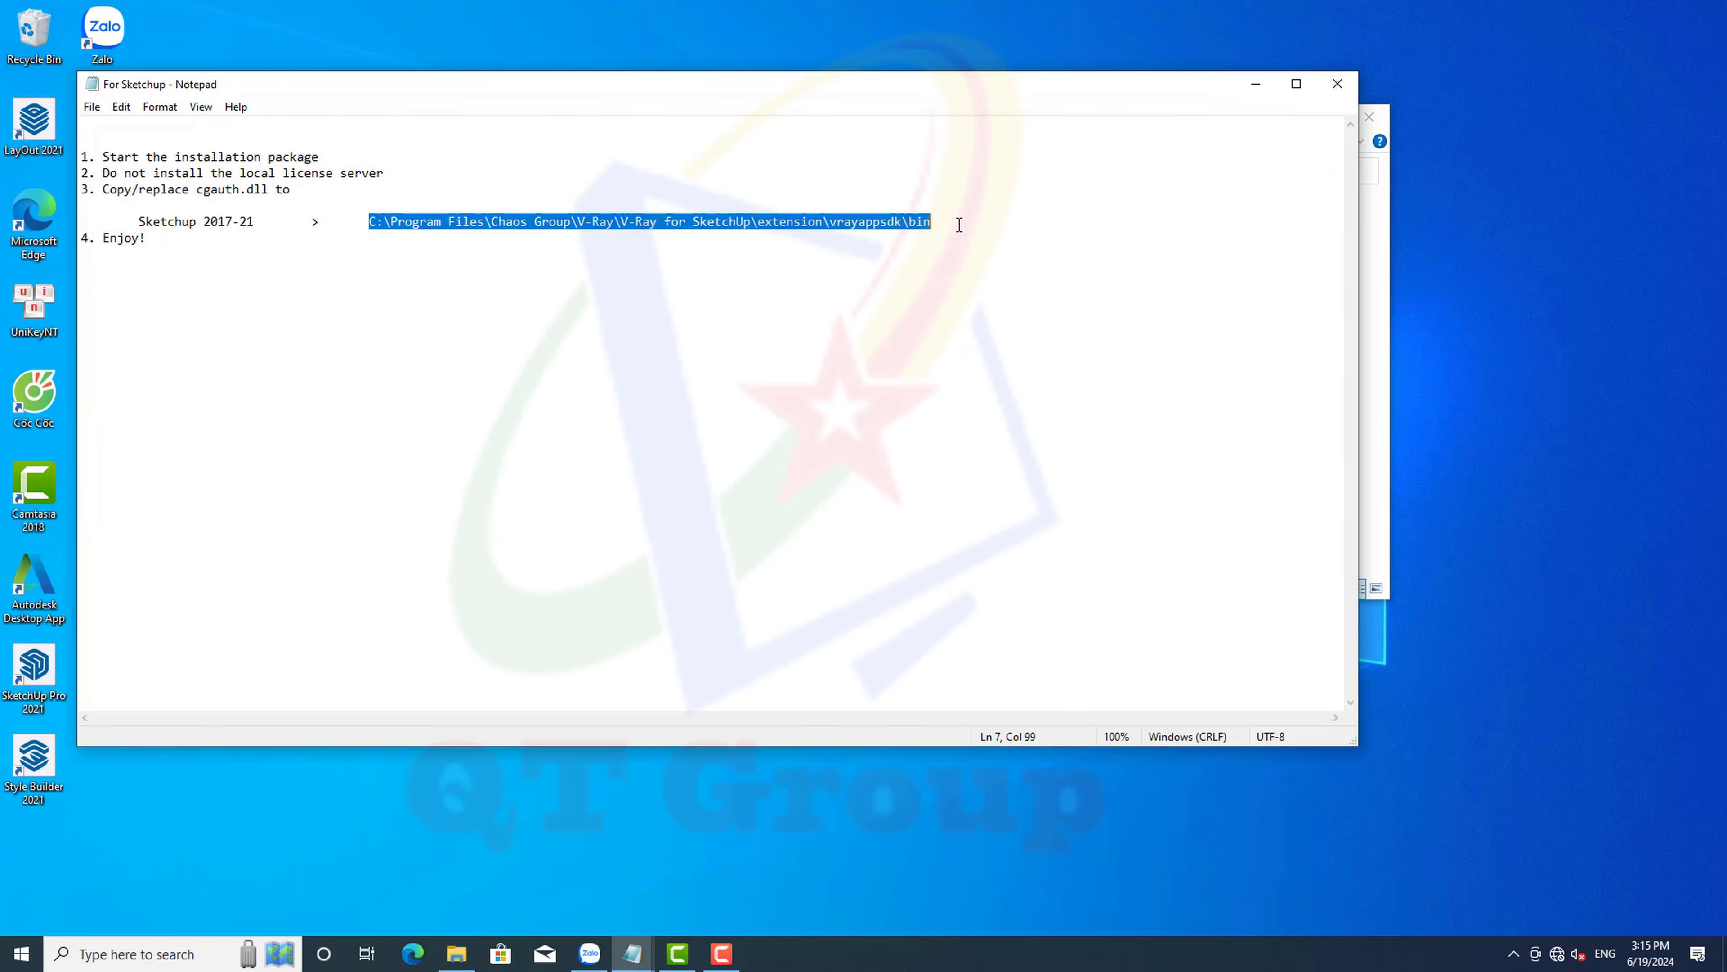
click(1256, 80)
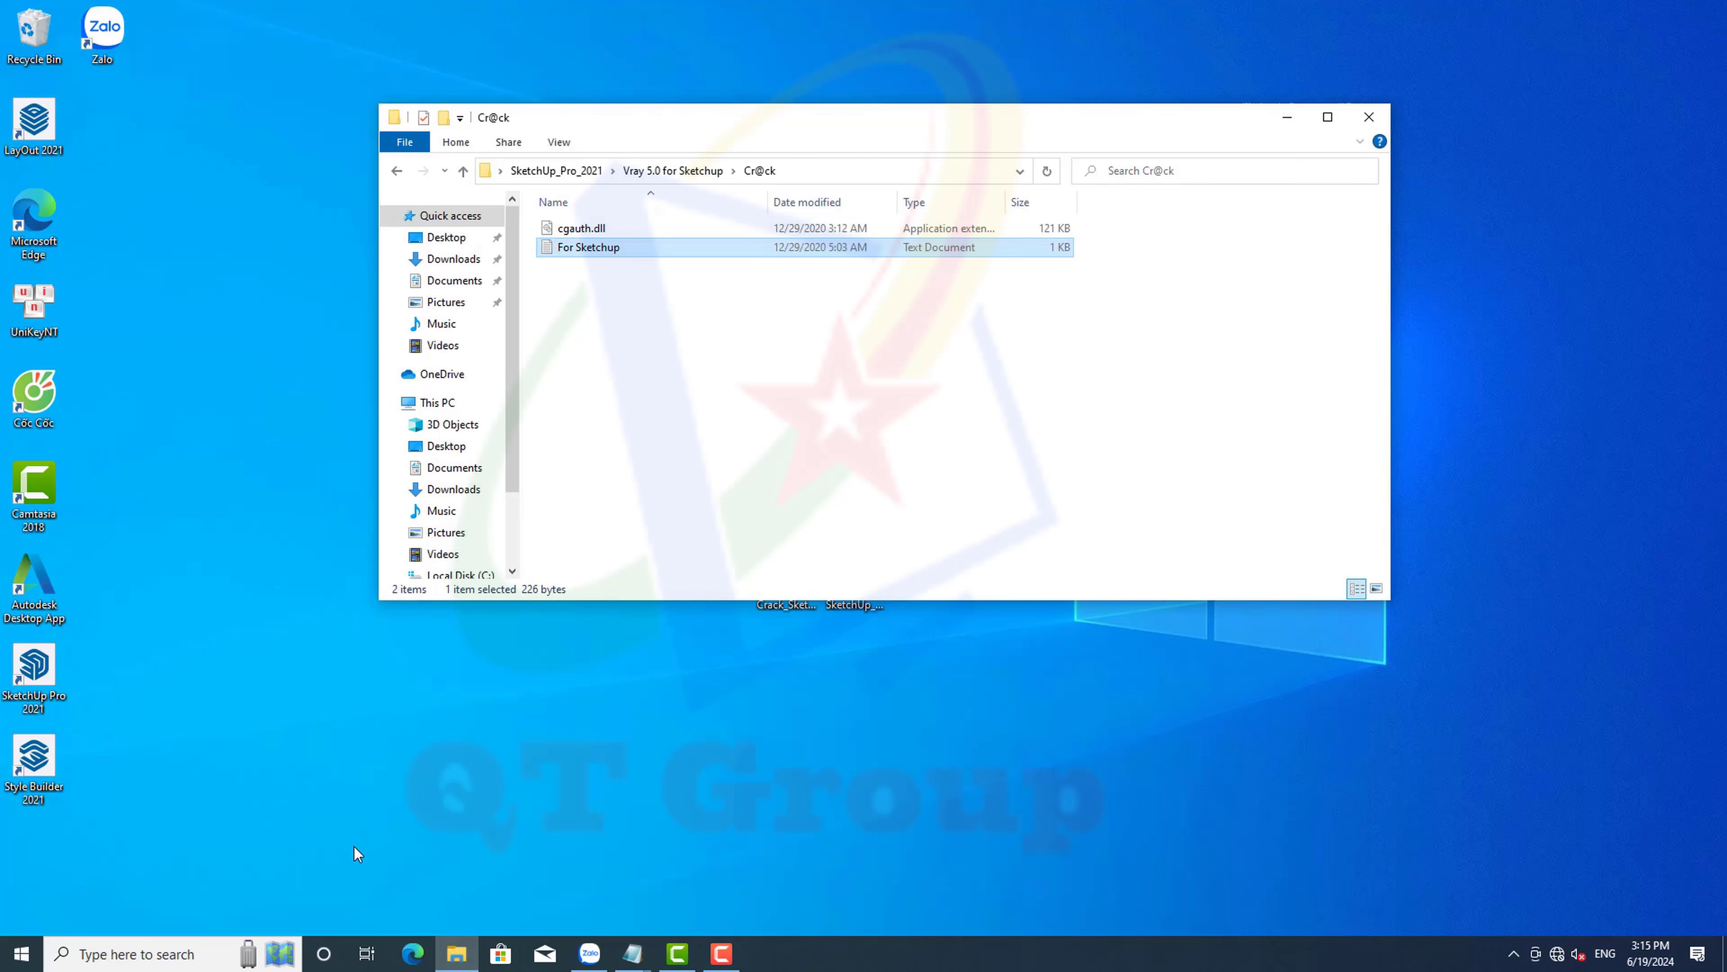
Open a new File Explorer window at Local Disk (C:)\Program Files
key(super+e)
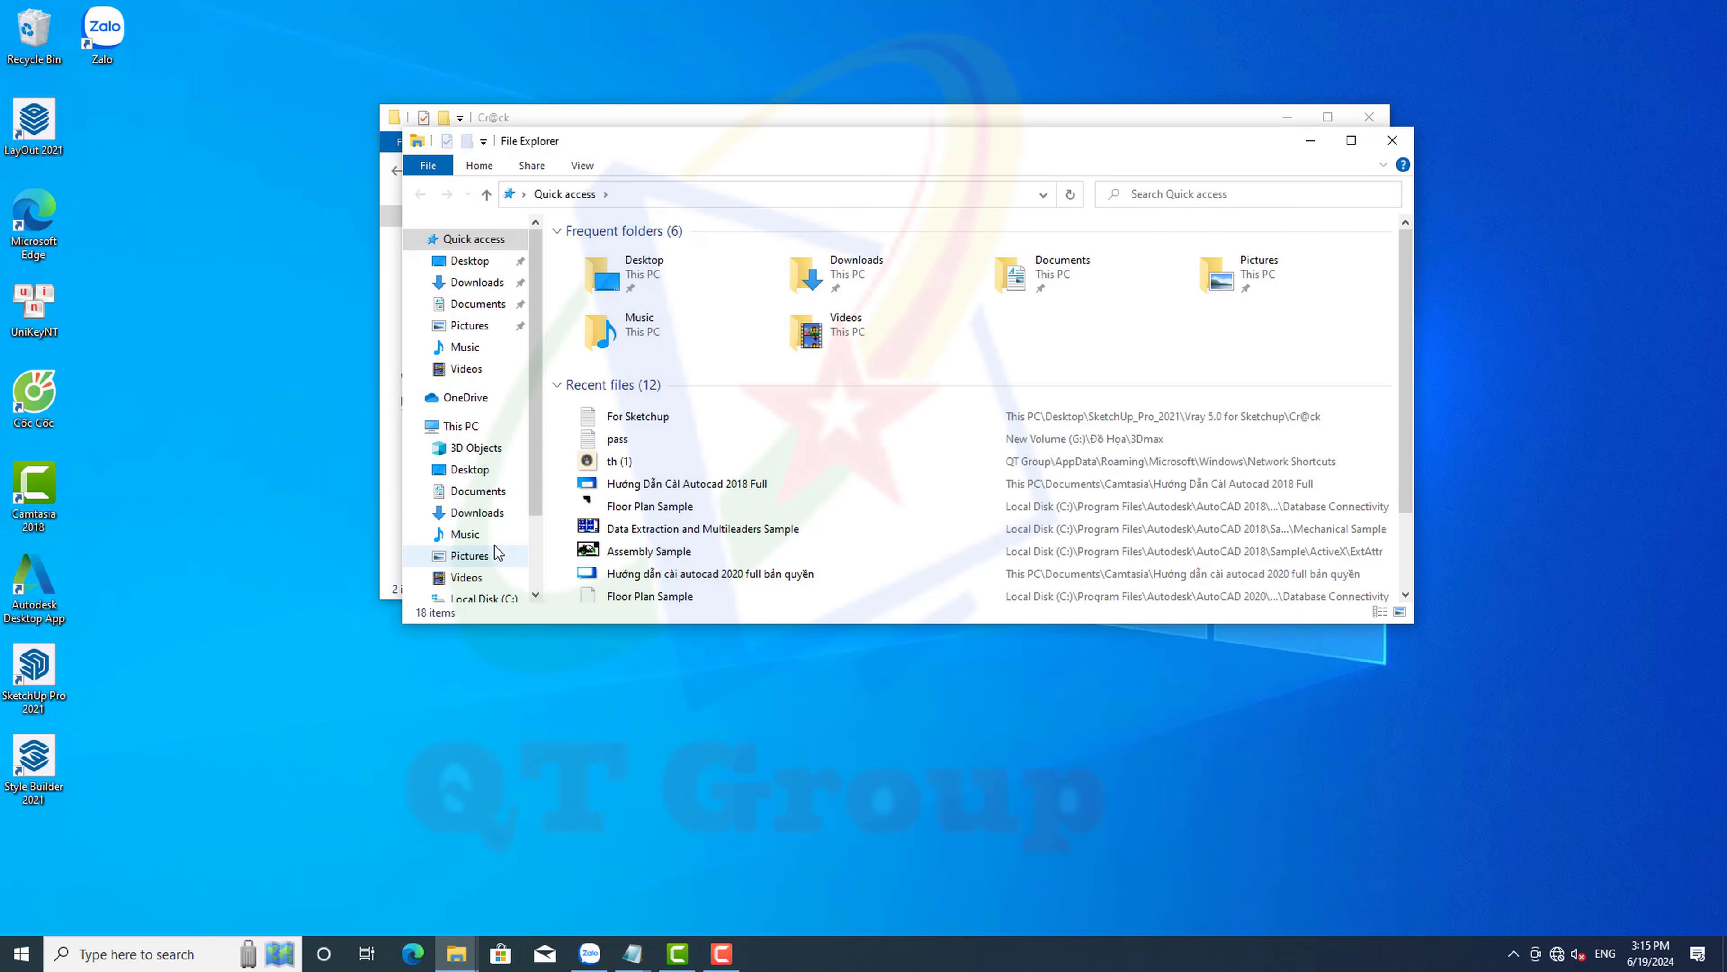
click(461, 426)
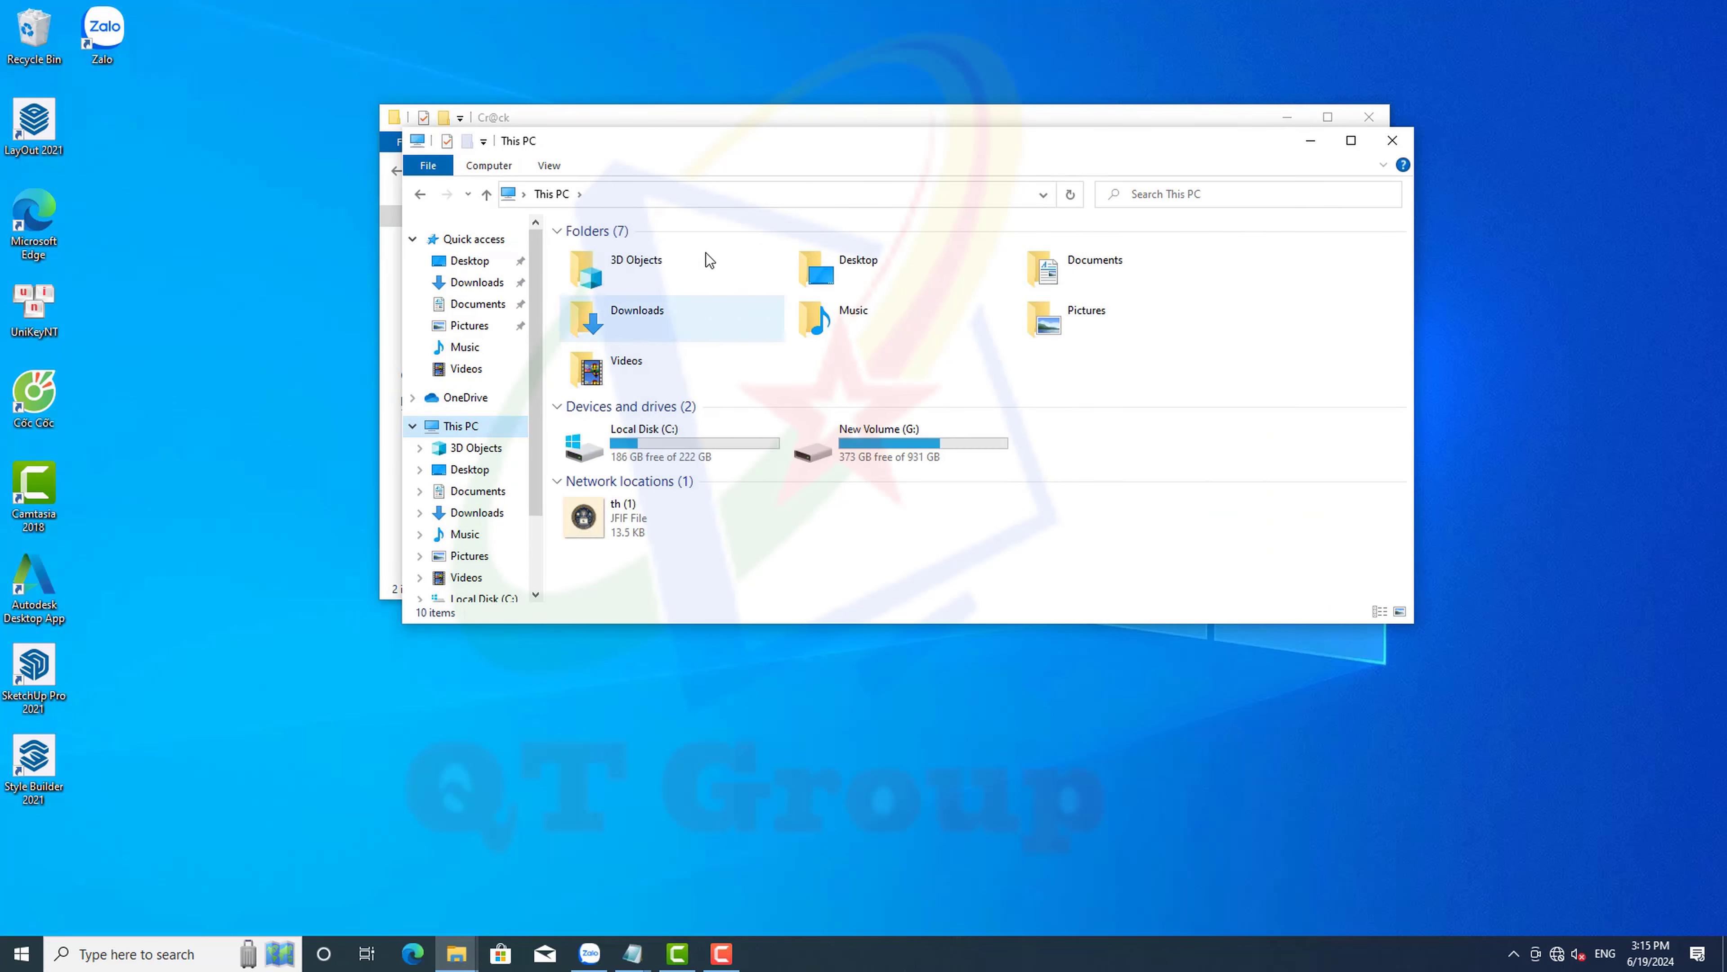
drag(764, 153, 767, 341)
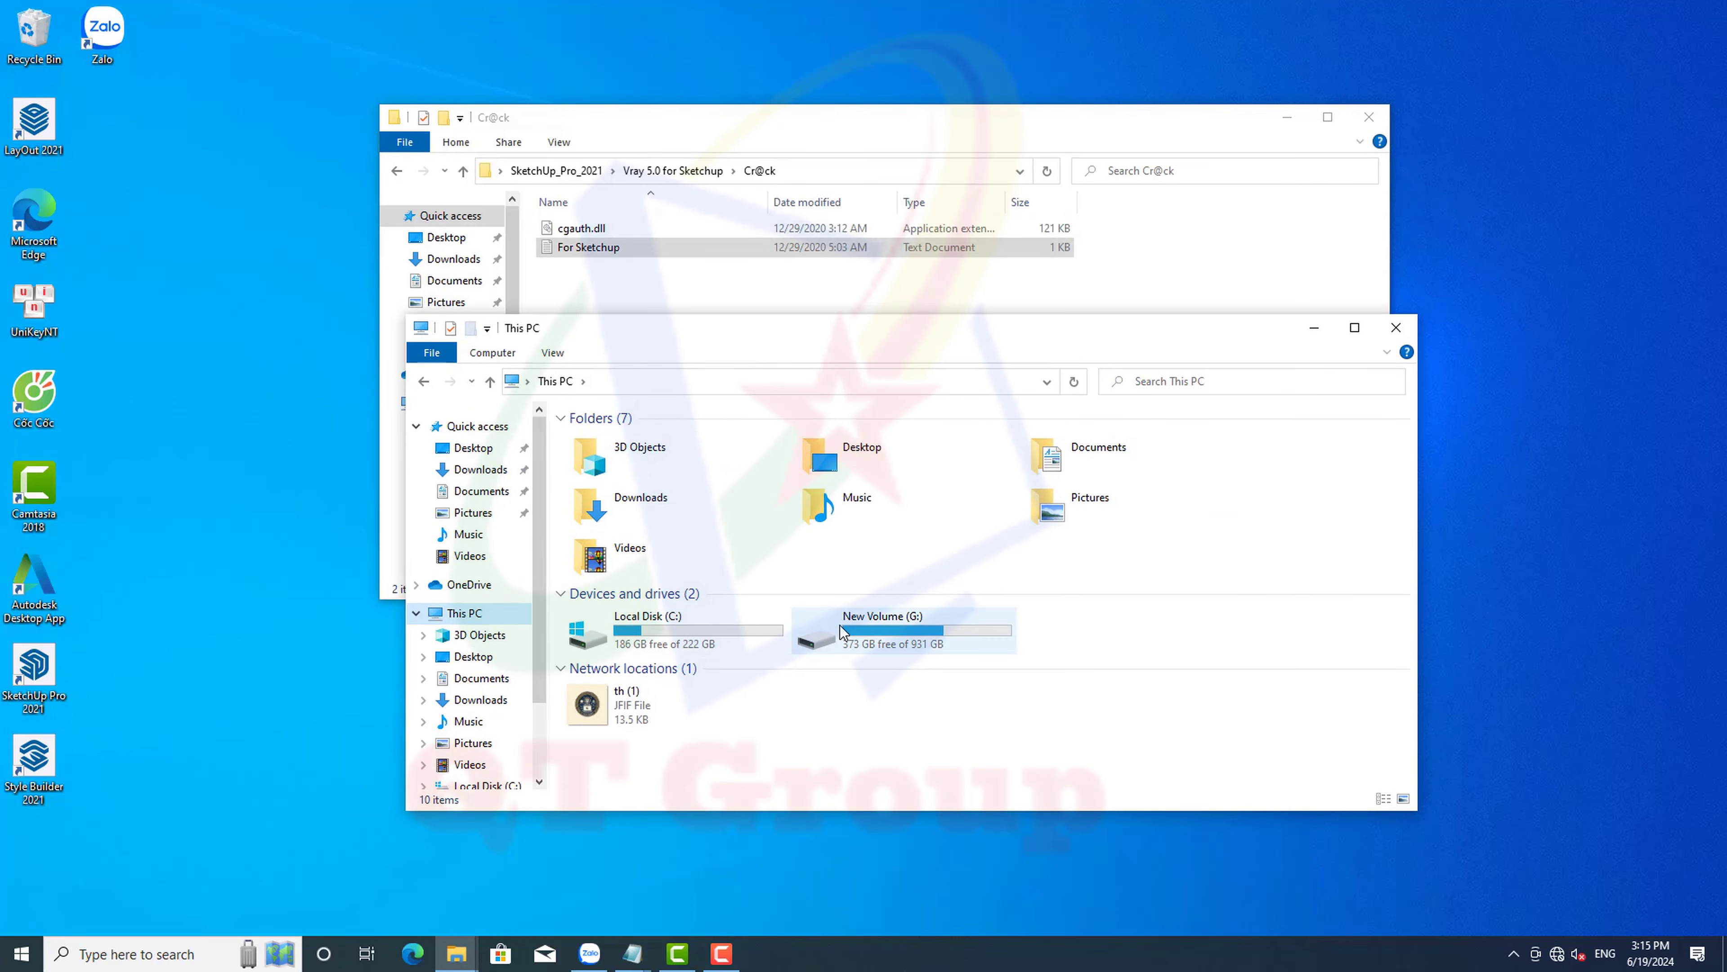
click(710, 636)
double_click(710, 636)
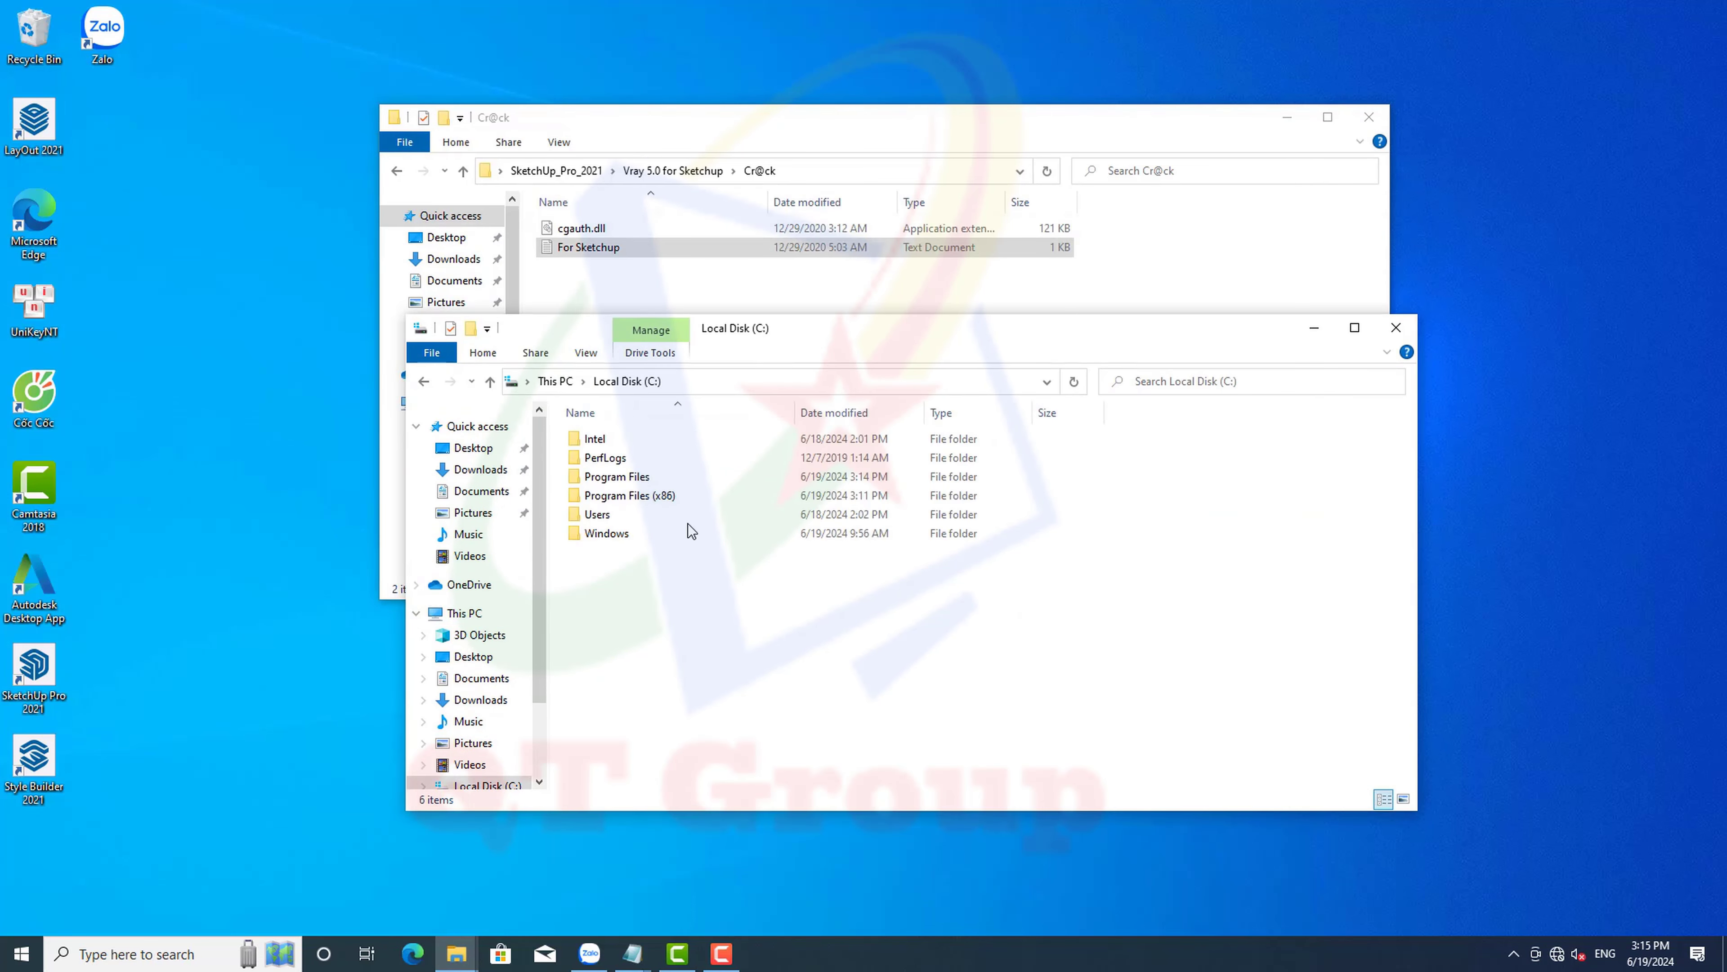
double_click(655, 476)
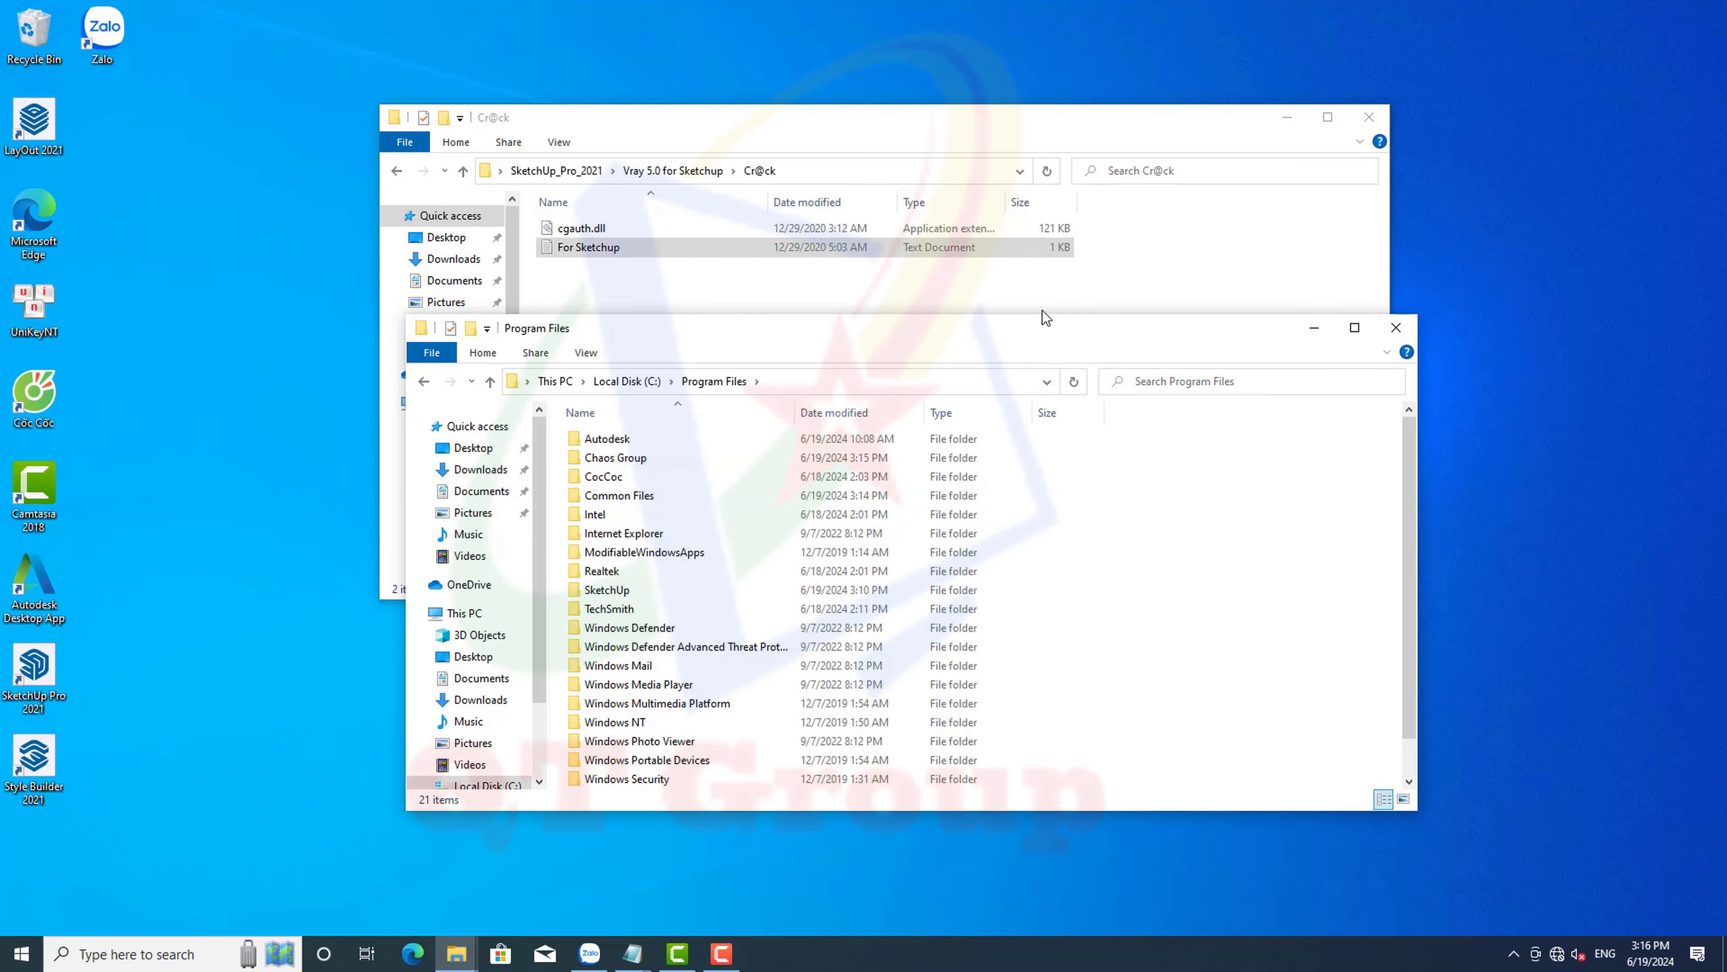
Recheck the For Sketchup instructions in the Cr@ck window, then put that window away
drag(1039, 310, 1031, 354)
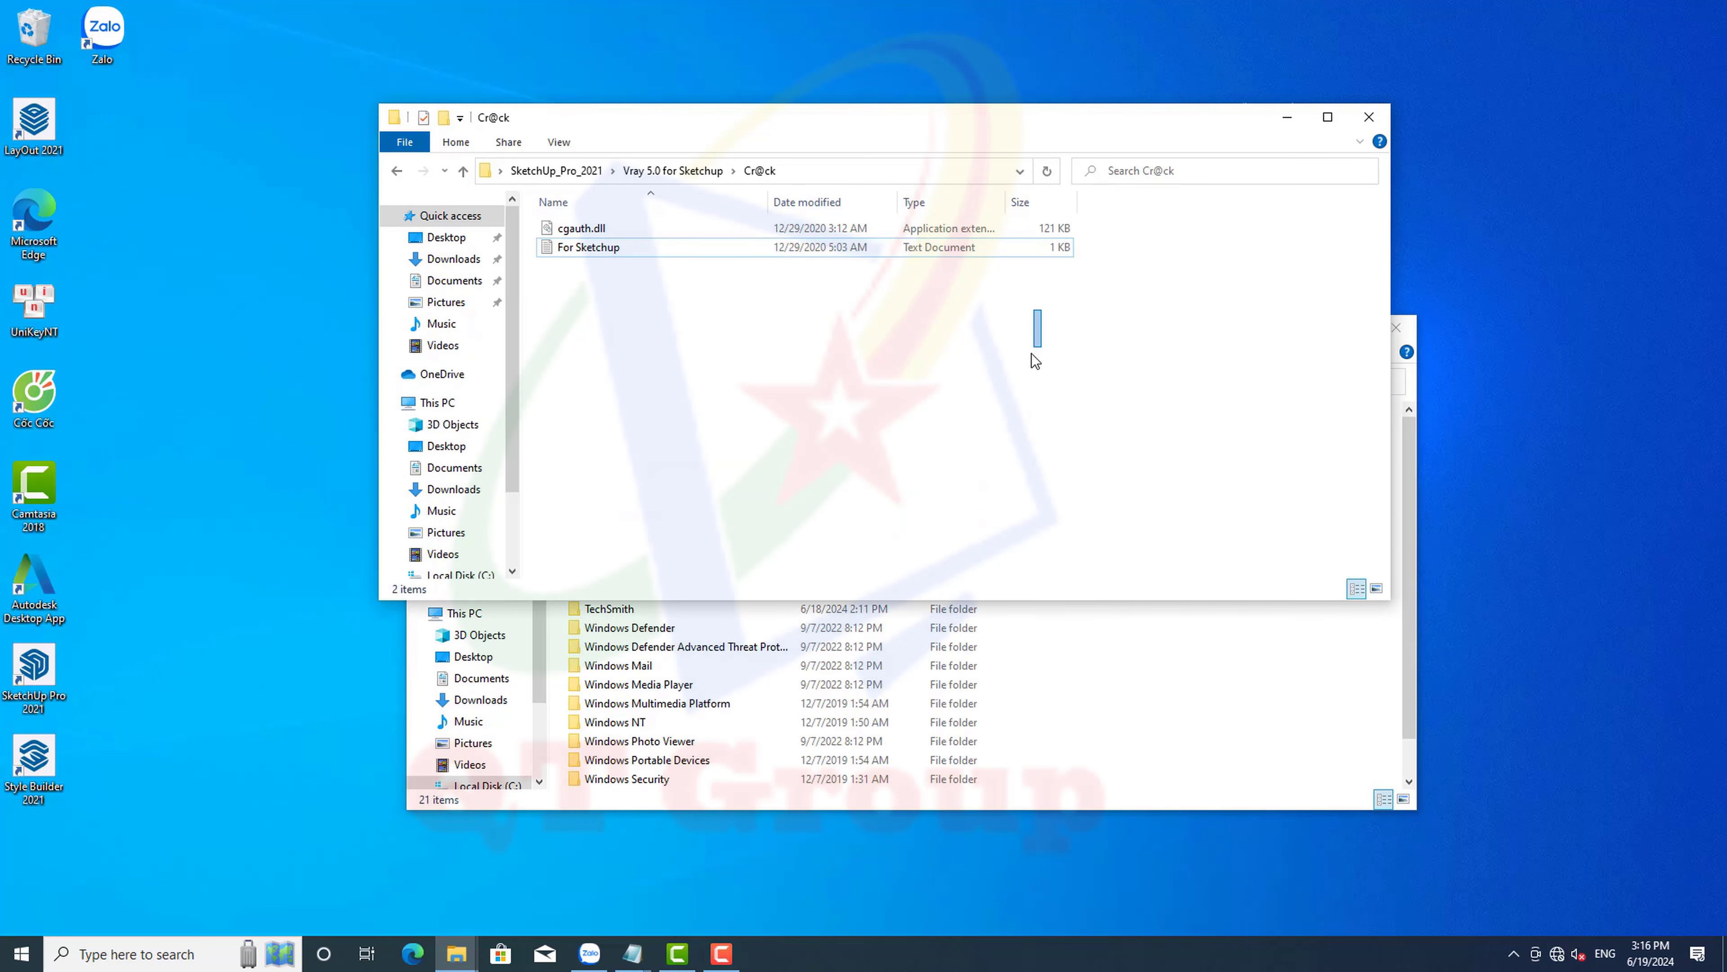
double_click(654, 249)
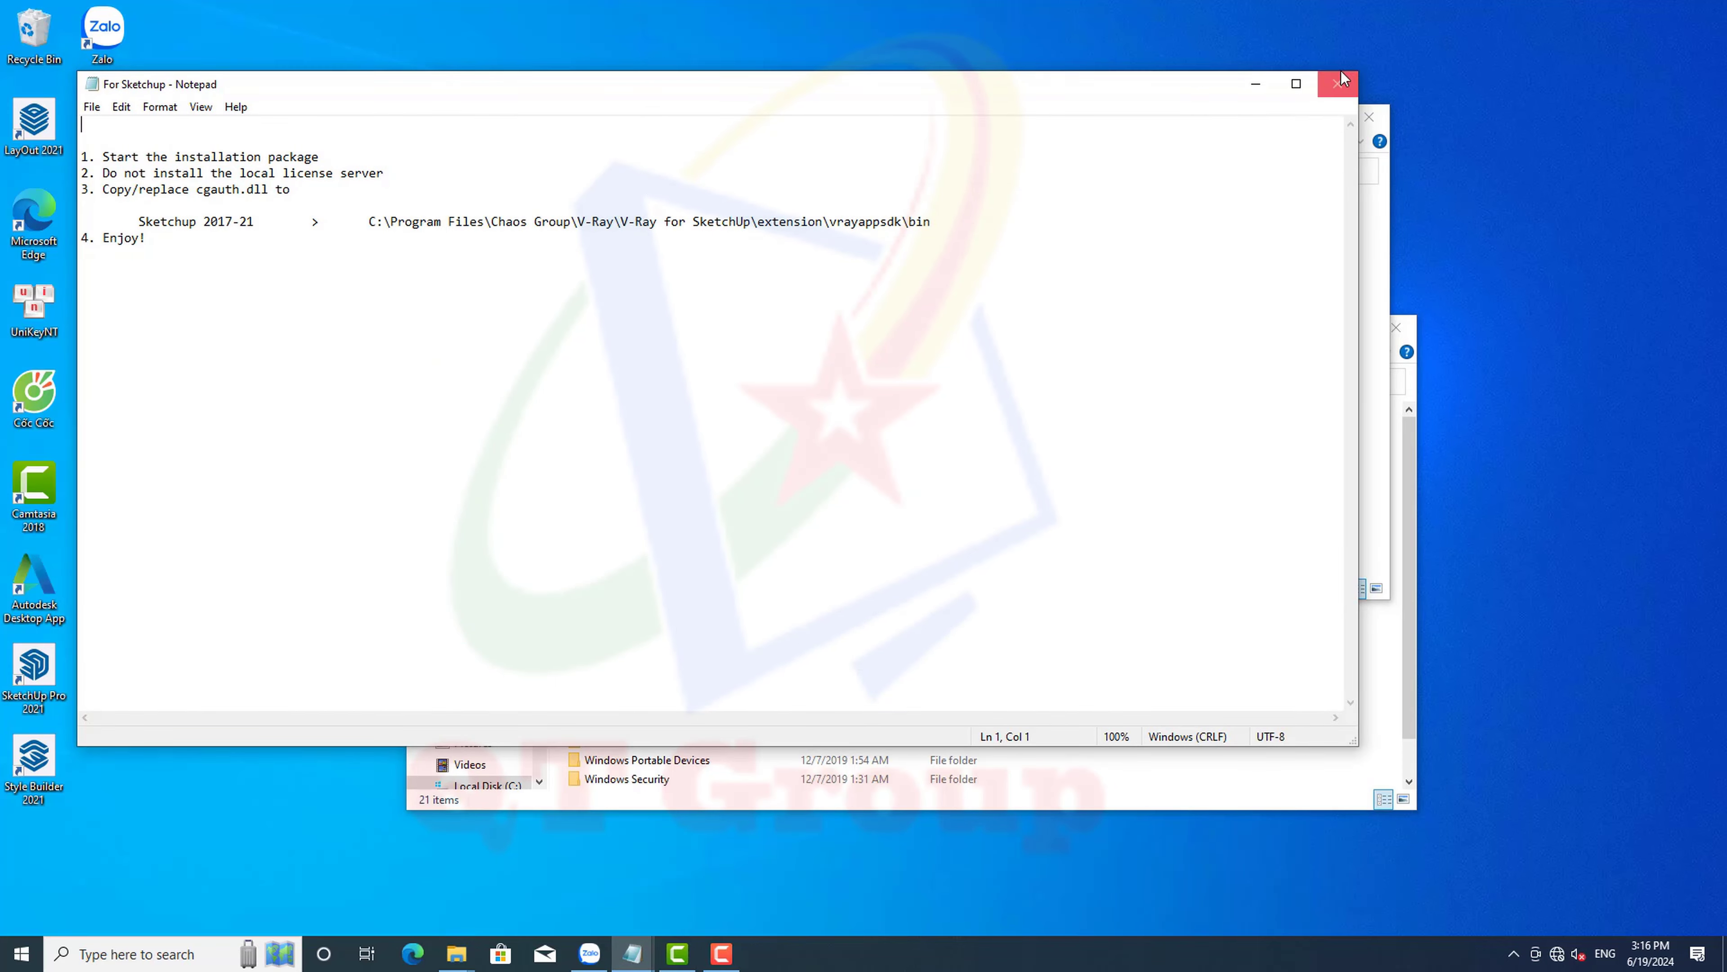
click(1334, 85)
click(1285, 119)
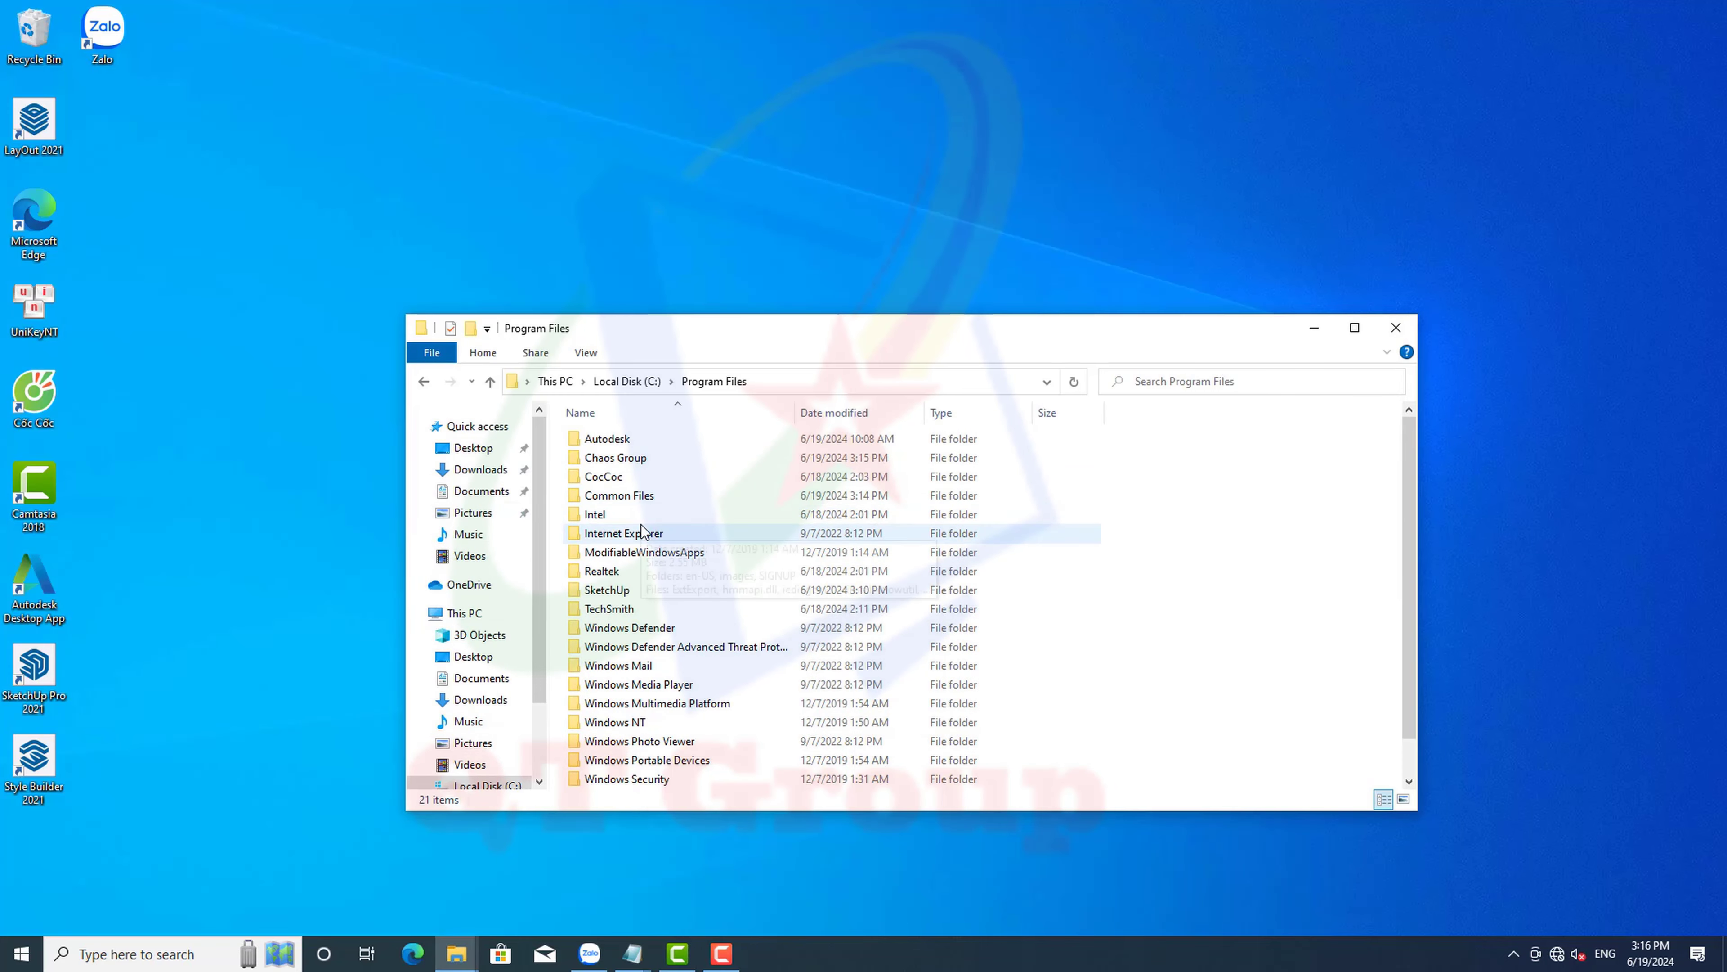
Go into Chaos Group\V-Ray\V-Ray for SketchUp\extension and move the window to the top
double_click(623, 459)
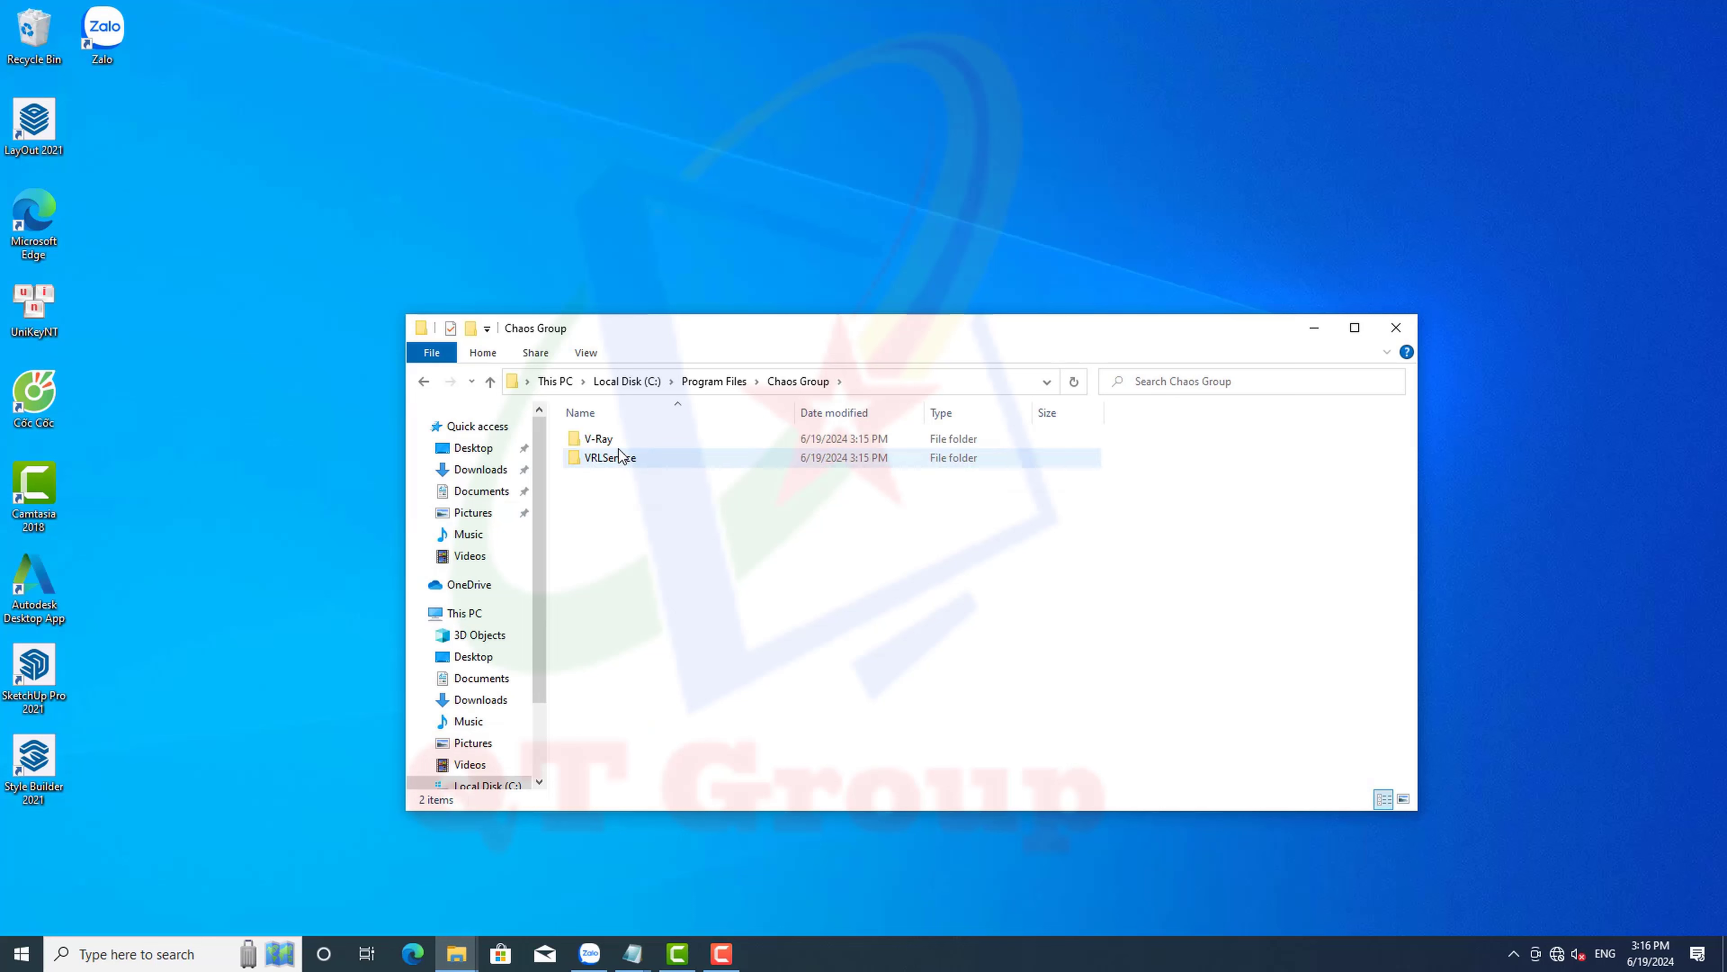
click(617, 440)
double_click(616, 439)
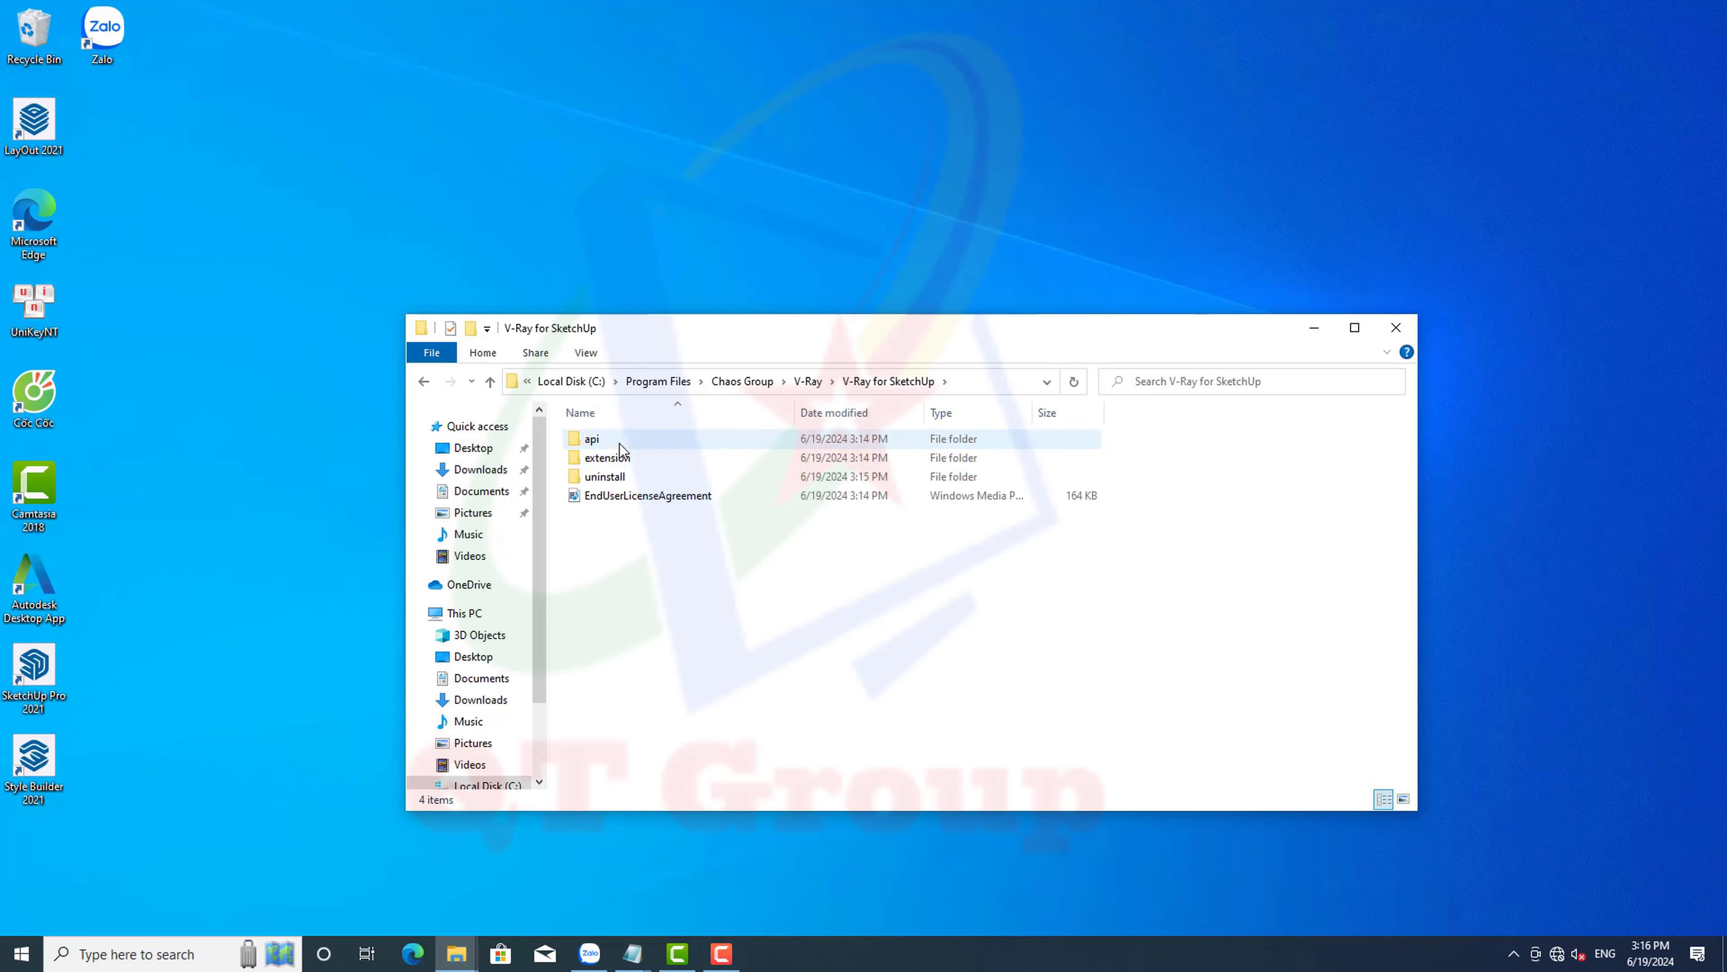
double_click(618, 459)
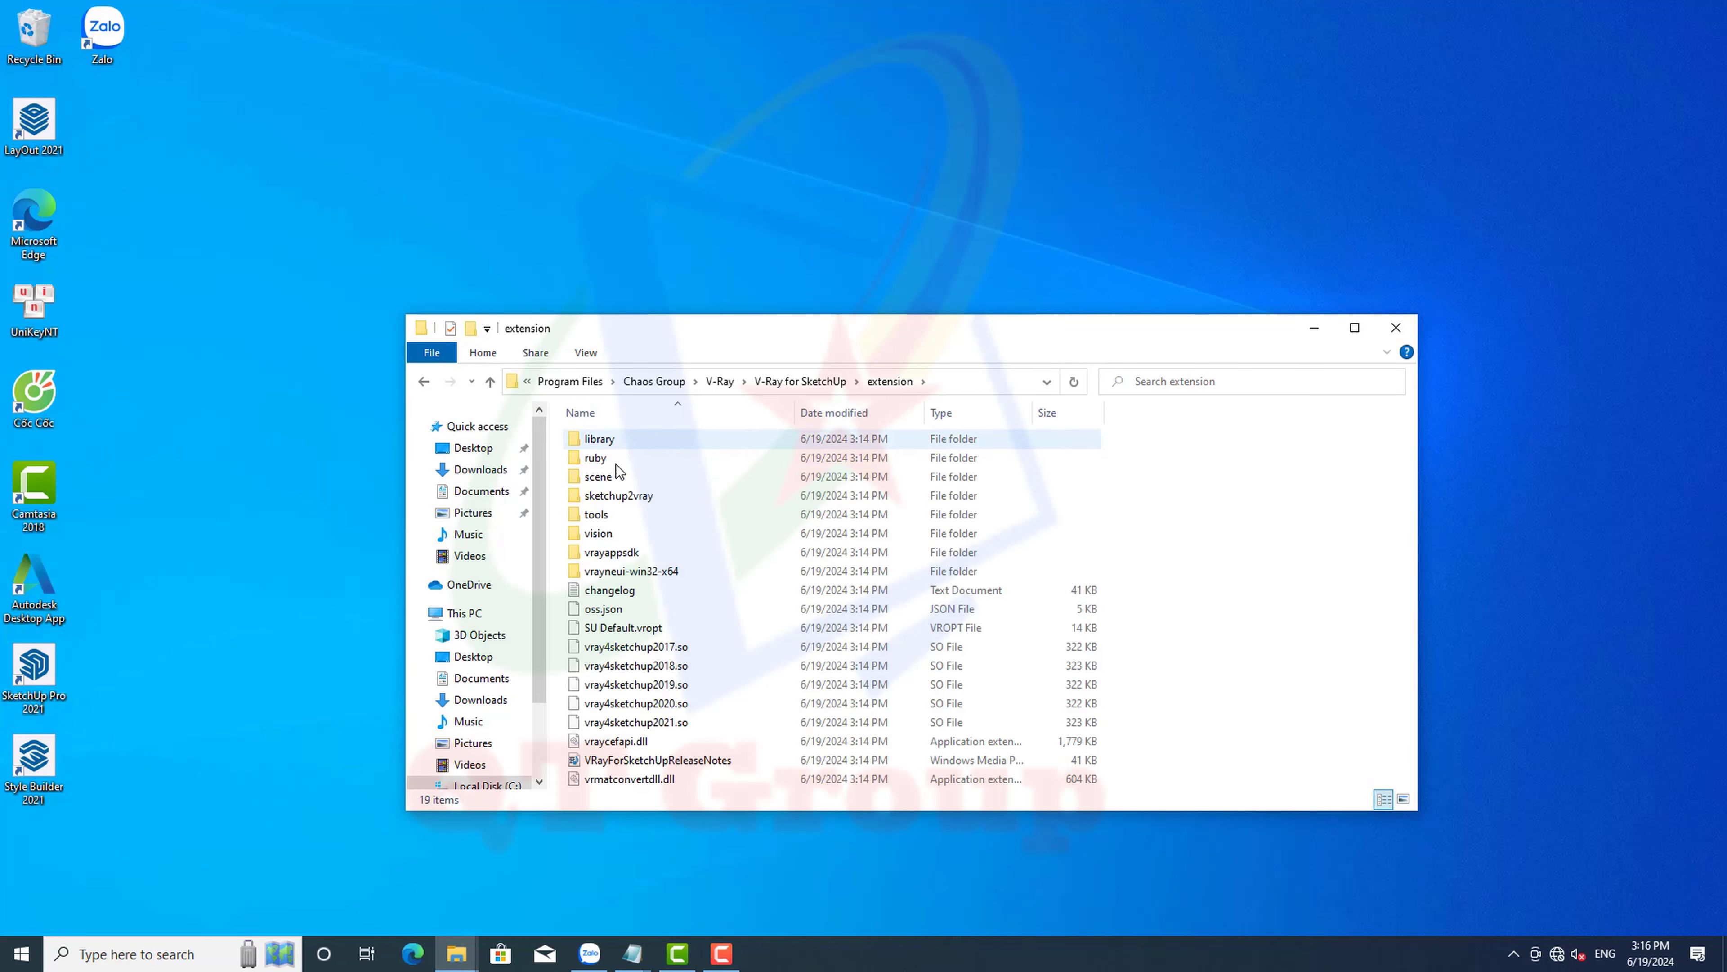
drag(775, 337, 780, 20)
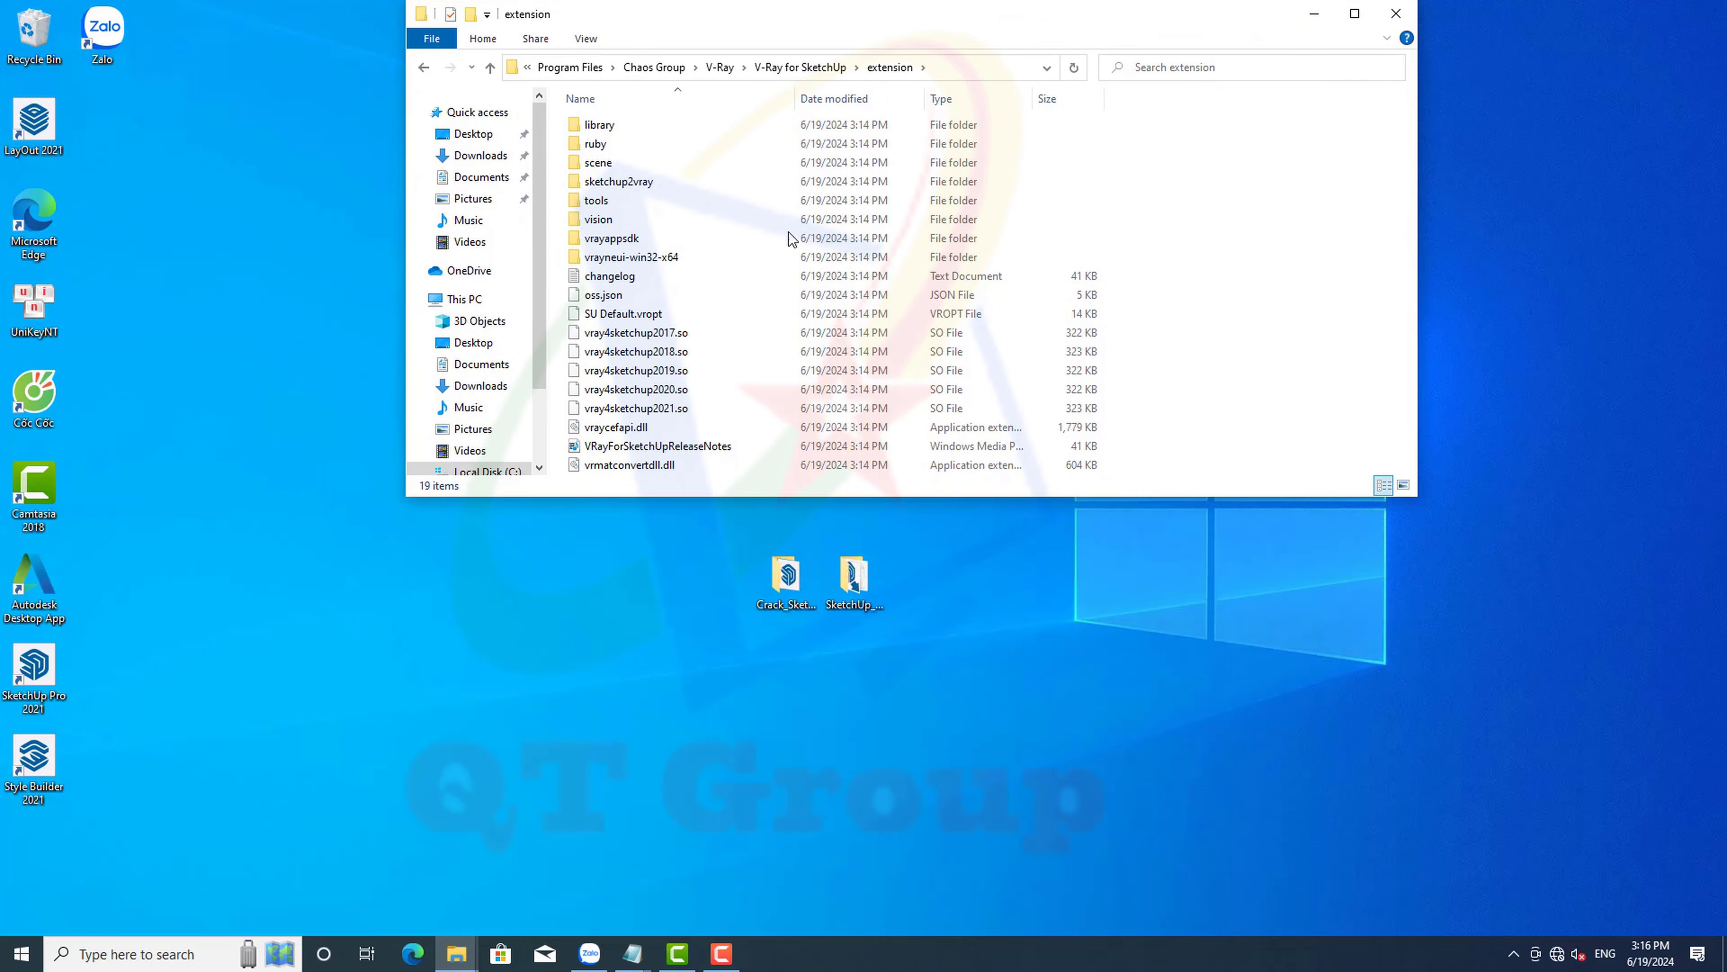
Browse SketchUp_Pro_2021\Vray 5.0 for Sketchup\Cr@ck and review the For Sketchup instructions again
double_click(854, 578)
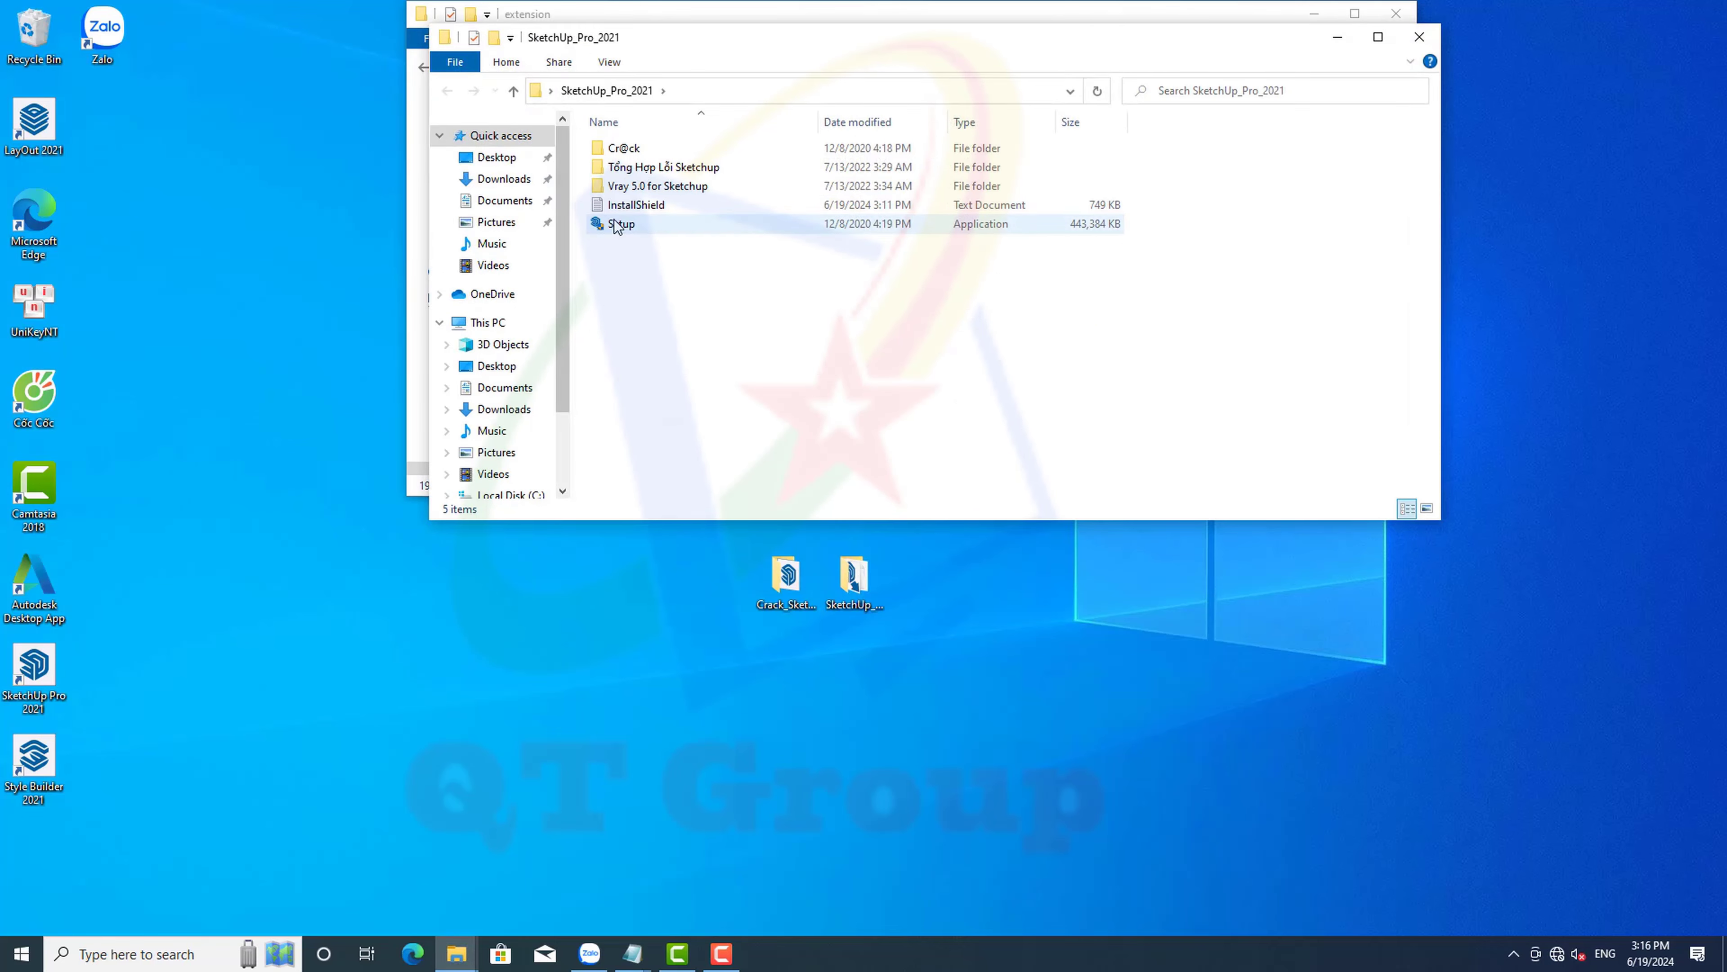
double_click(629, 206)
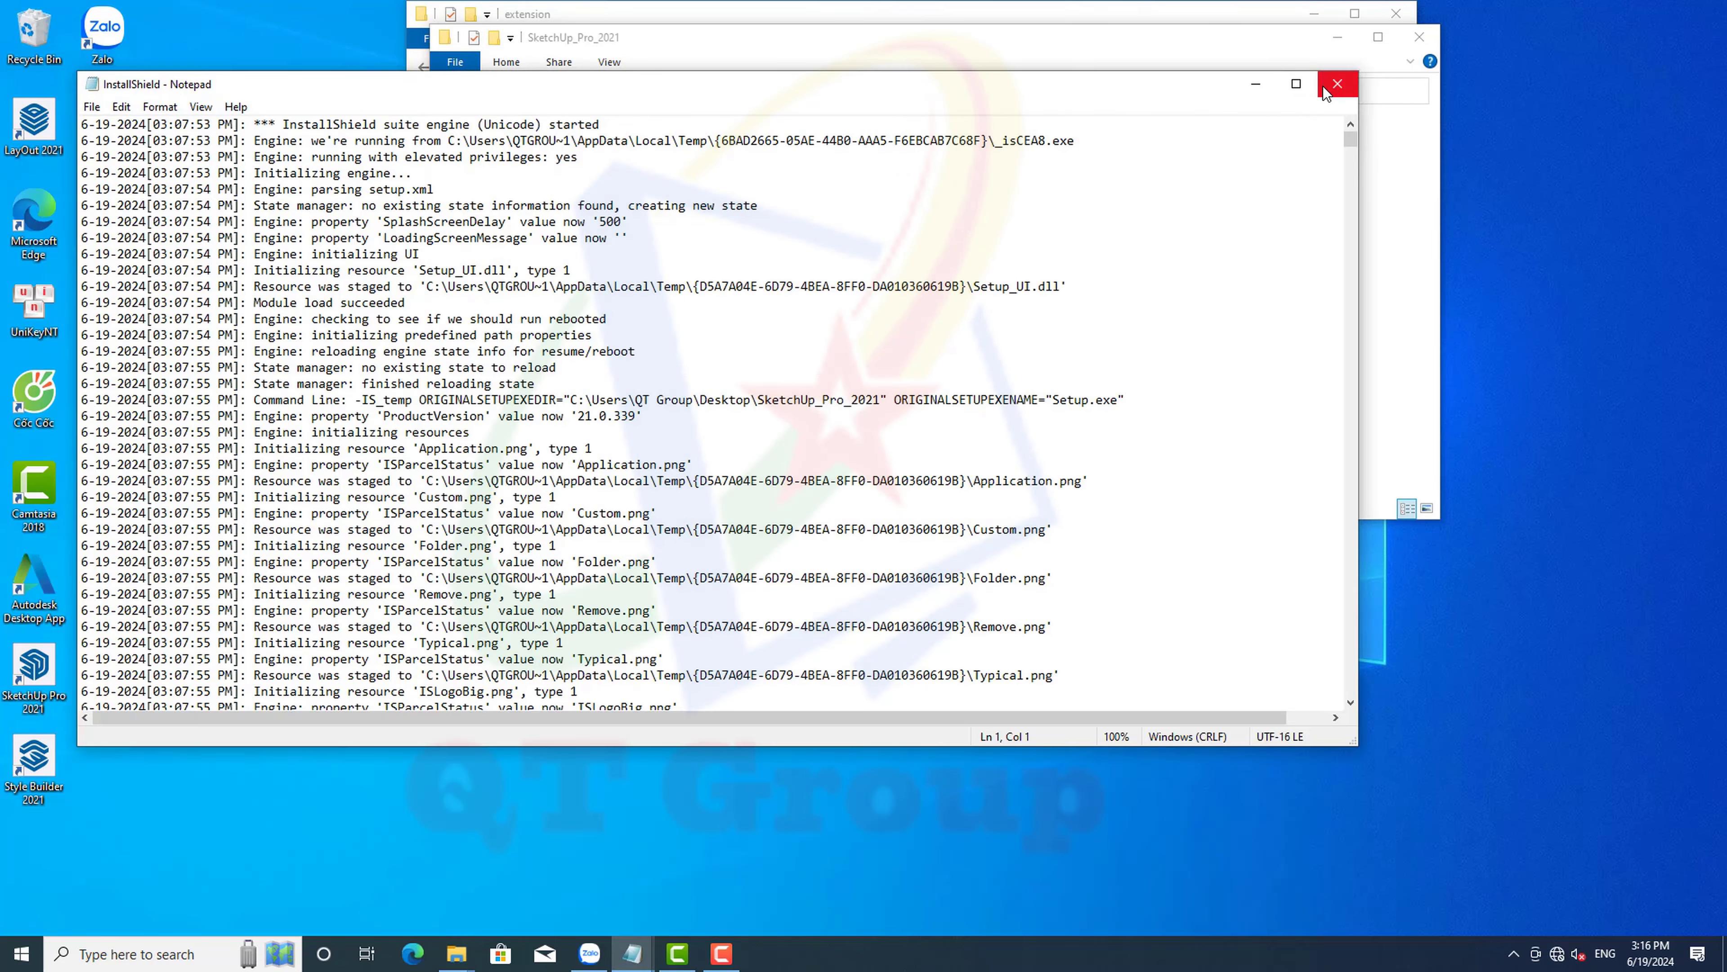
click(1322, 85)
click(688, 183)
double_click(689, 183)
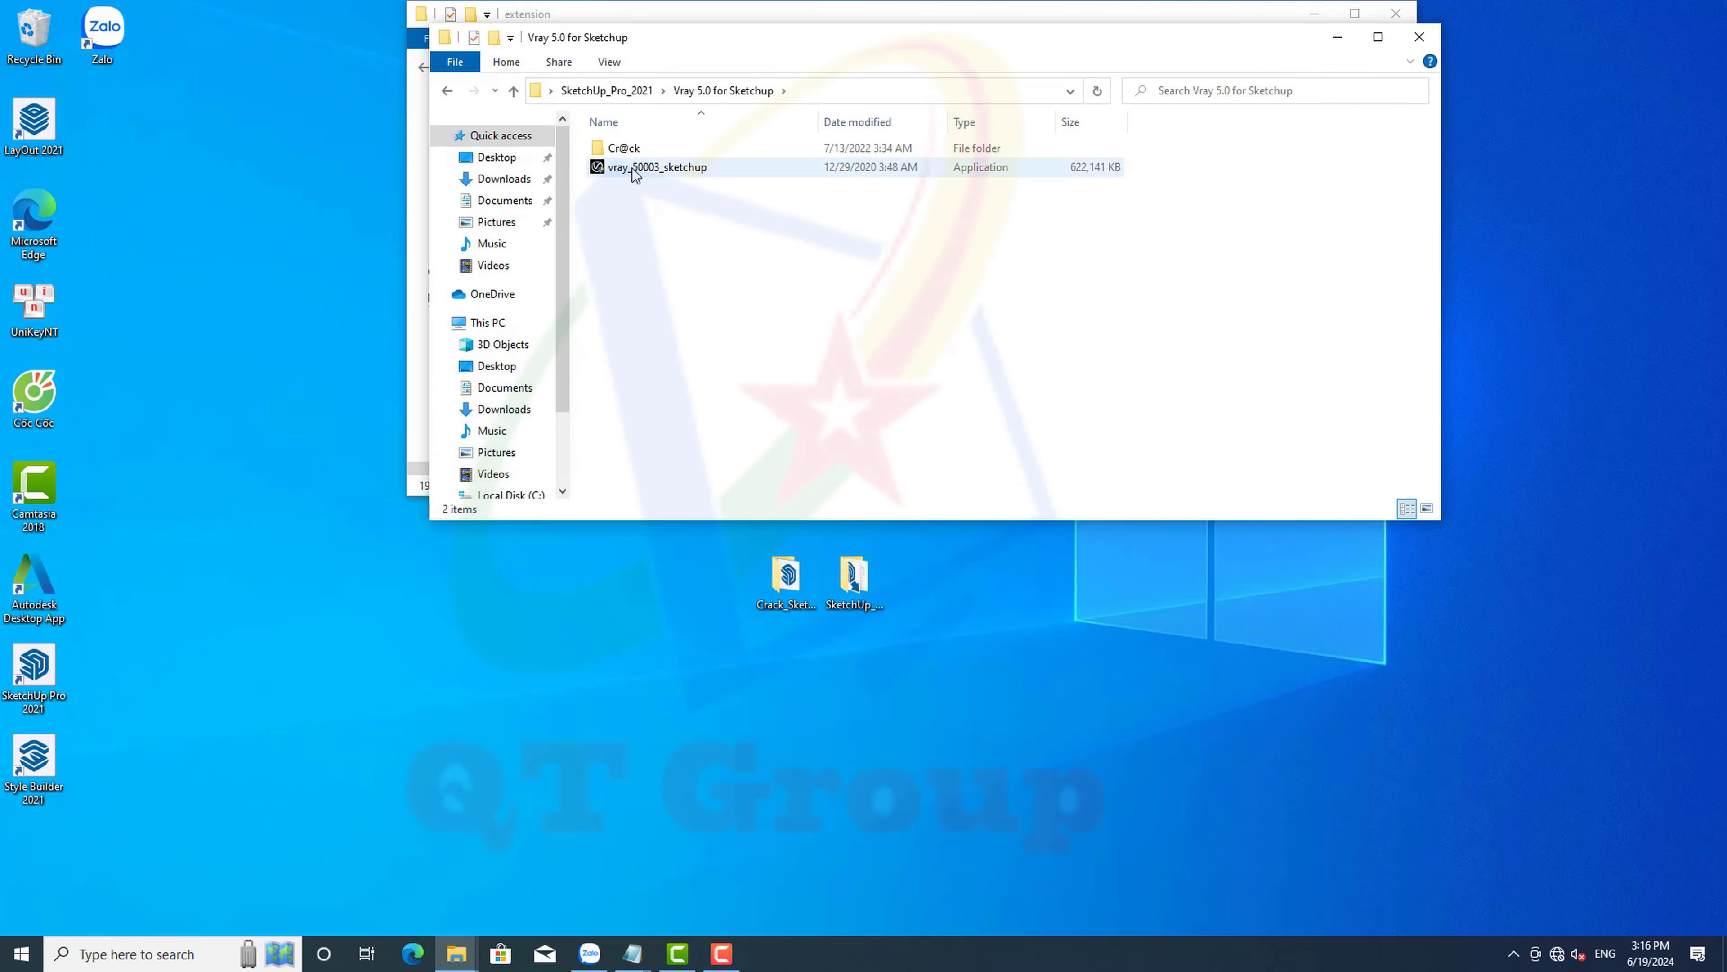
double_click(632, 148)
double_click(634, 167)
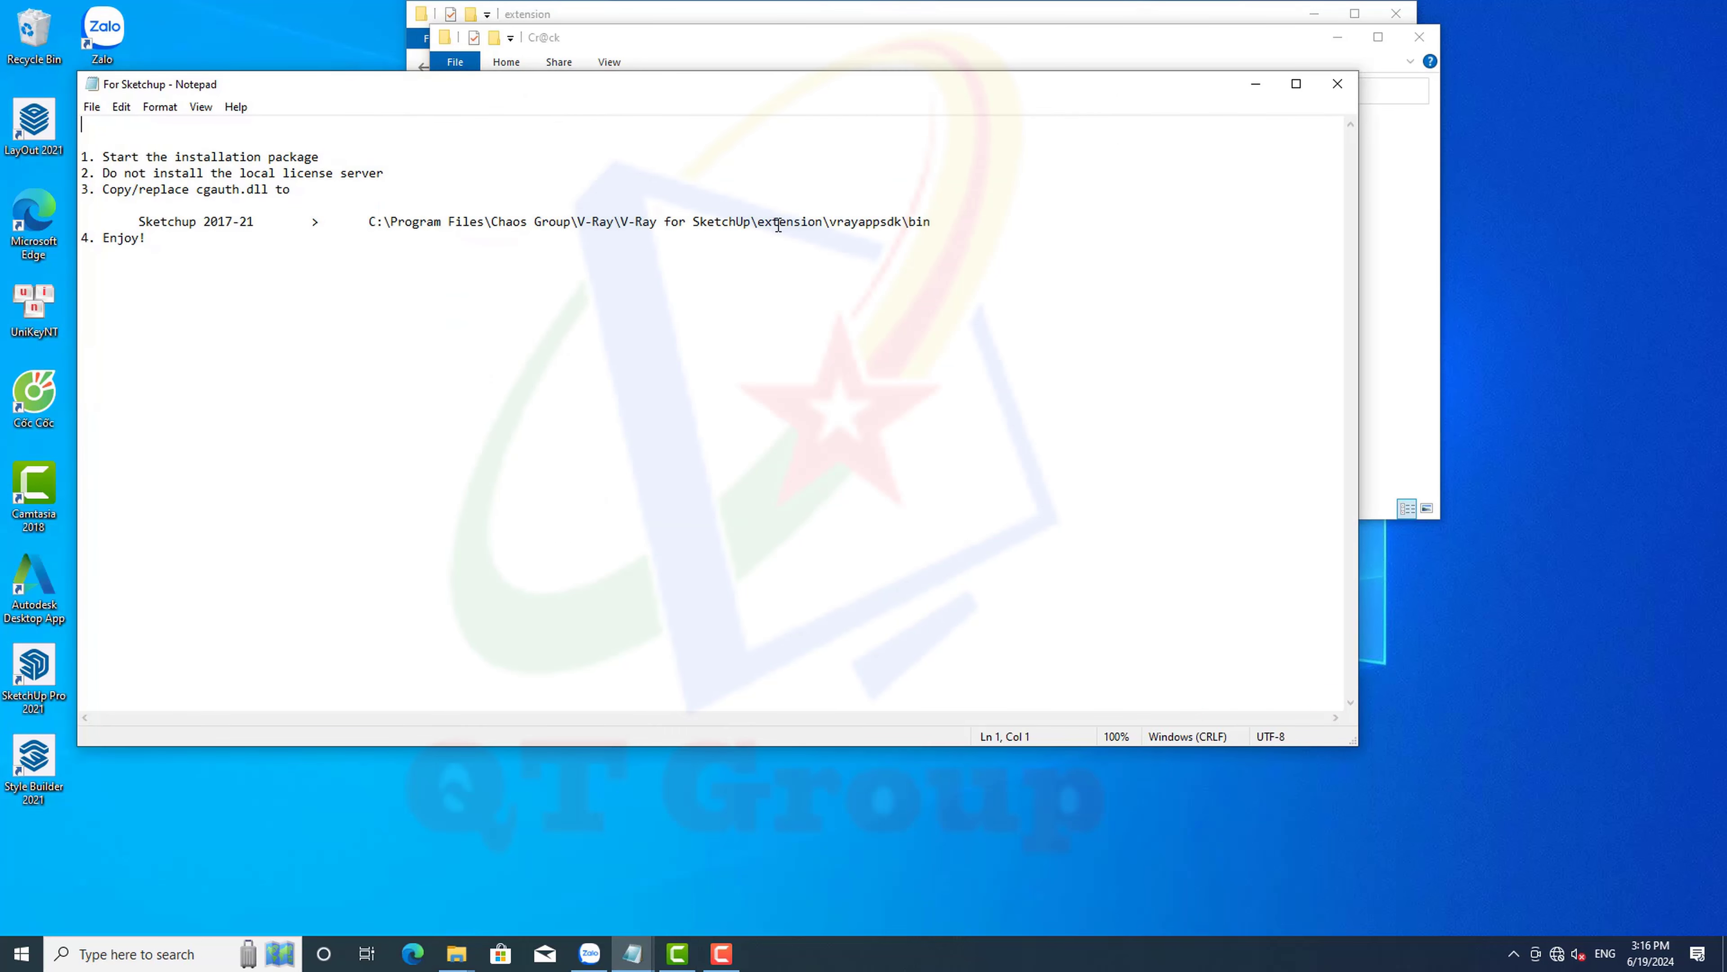
click(1329, 96)
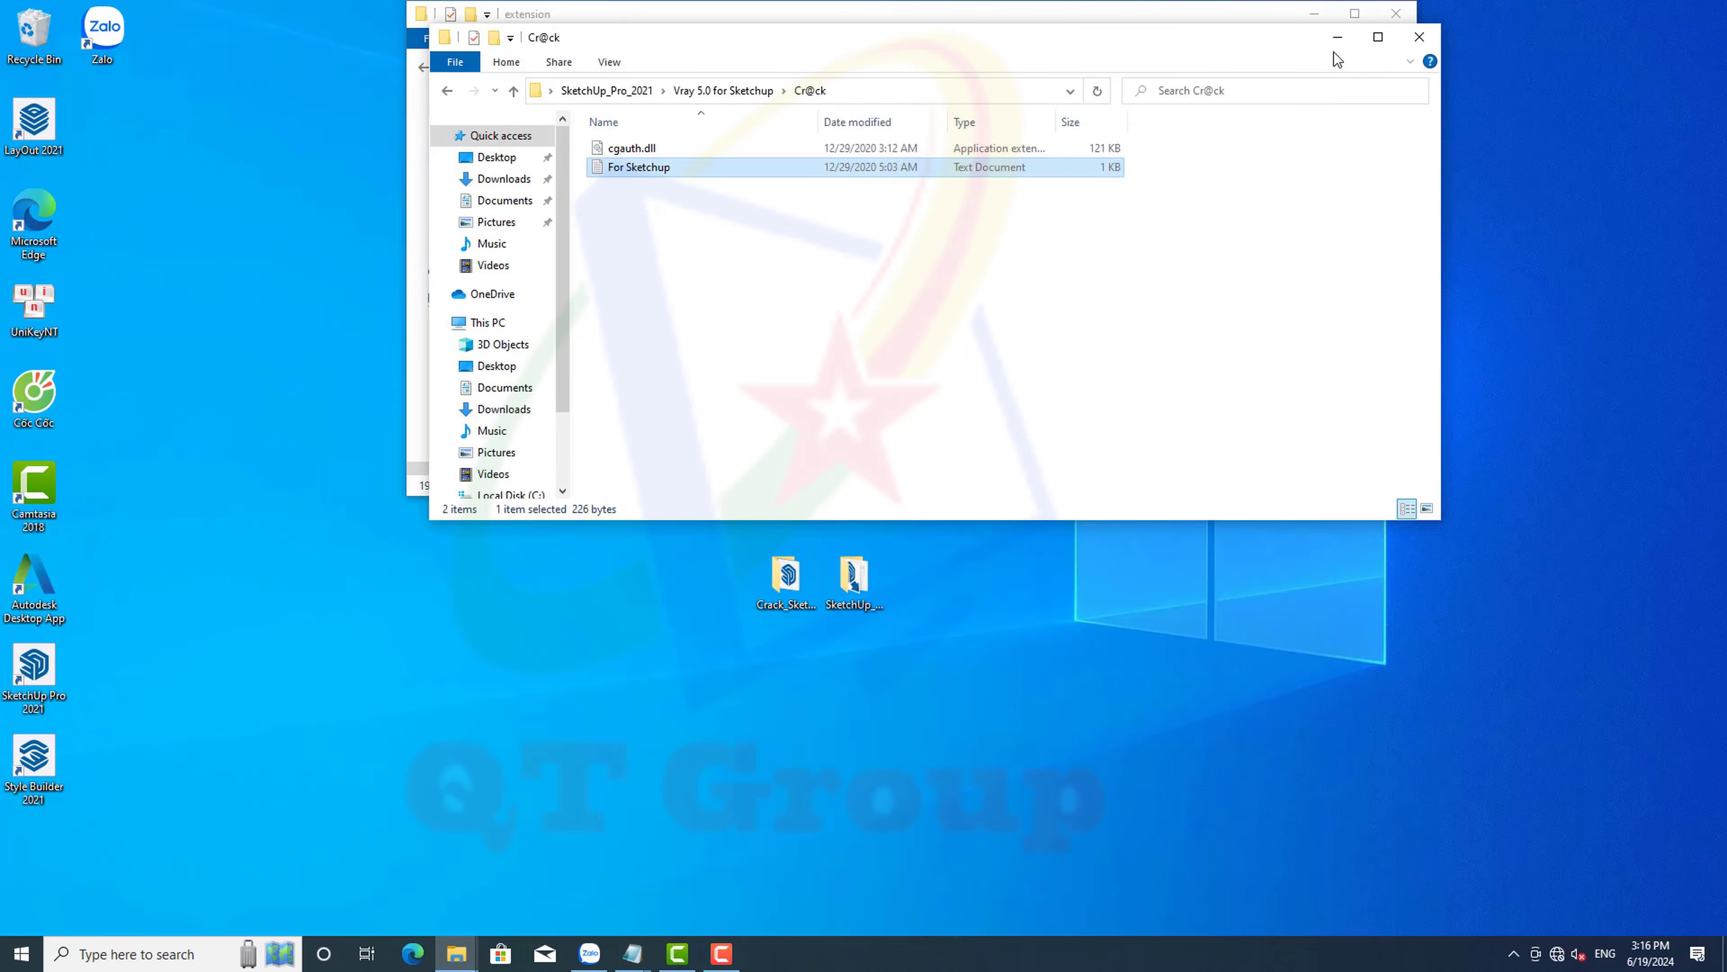
click(1336, 46)
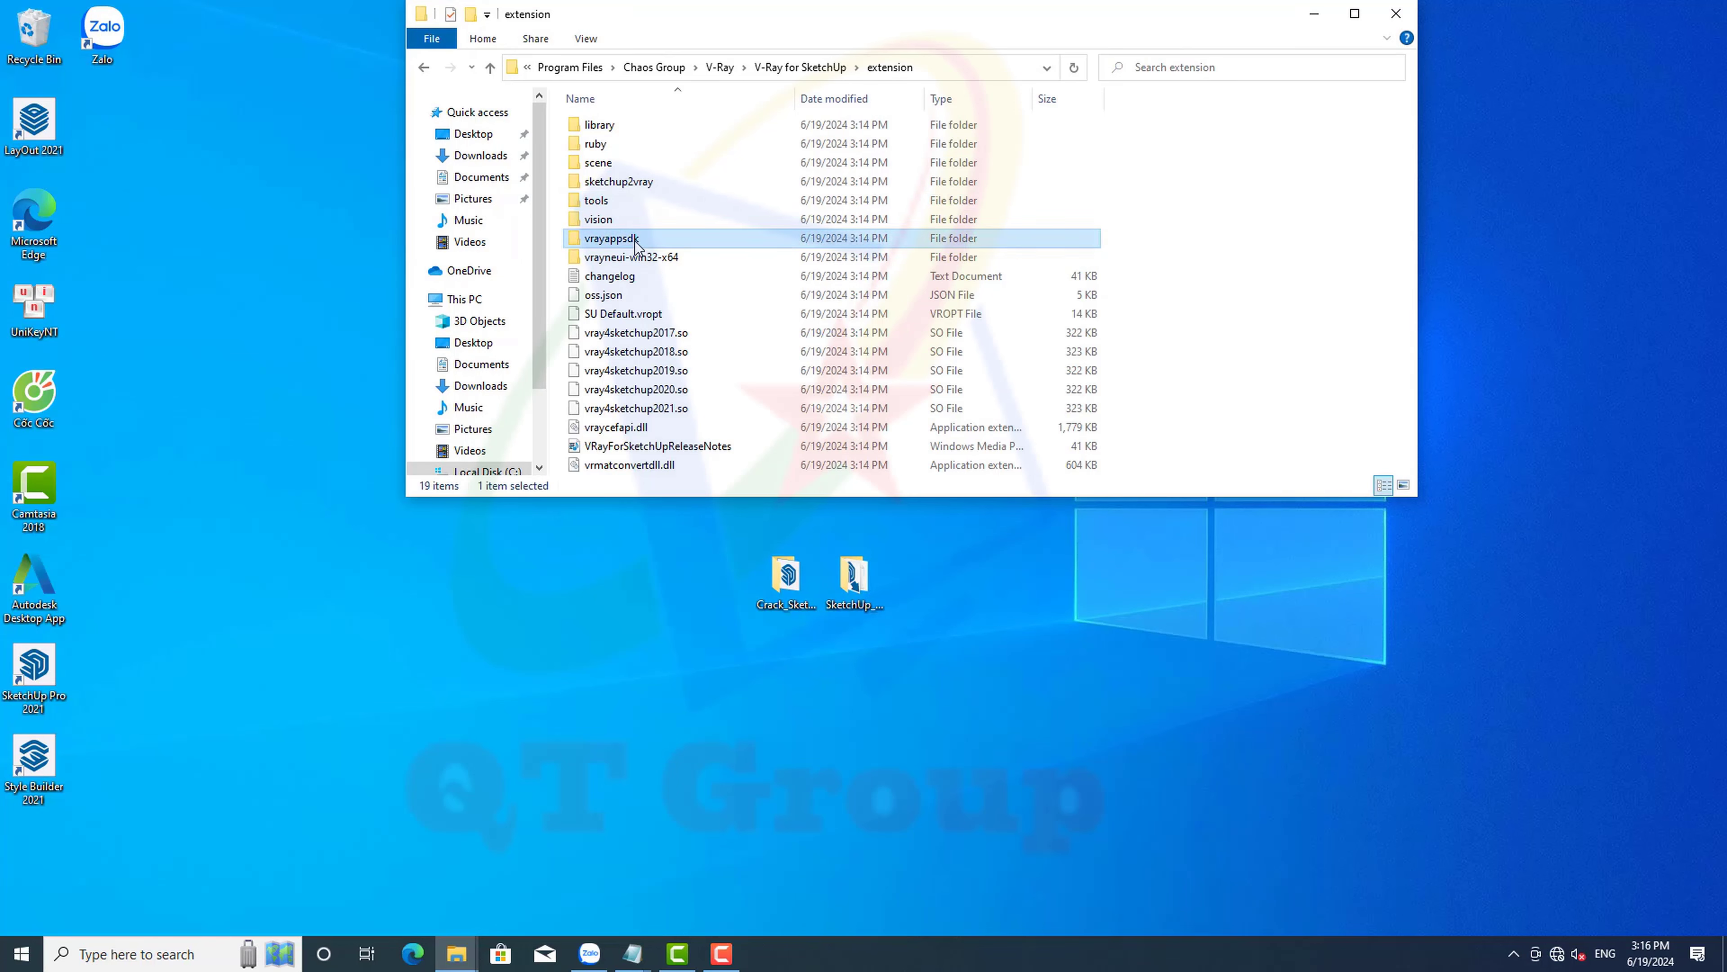
Paste cgauth.dll into extension\vrayappsdk\bin, replacing the original with administrator permission, then close the folder
double_click(612, 237)
double_click(610, 127)
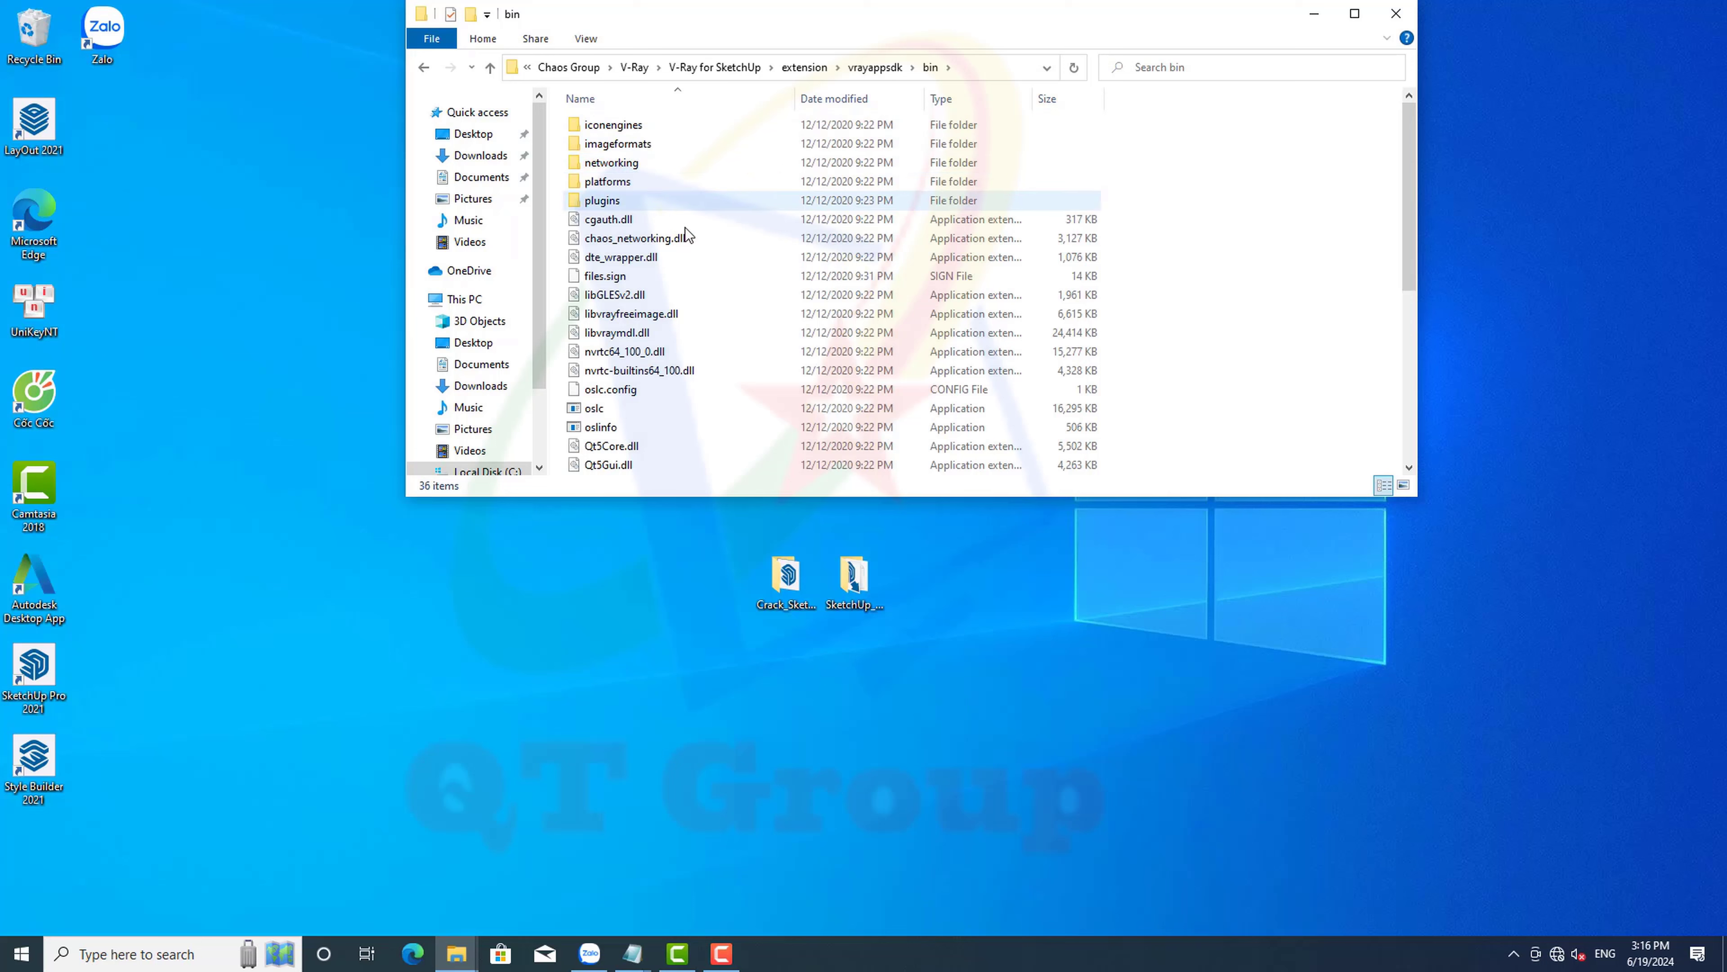
right_click(1154, 161)
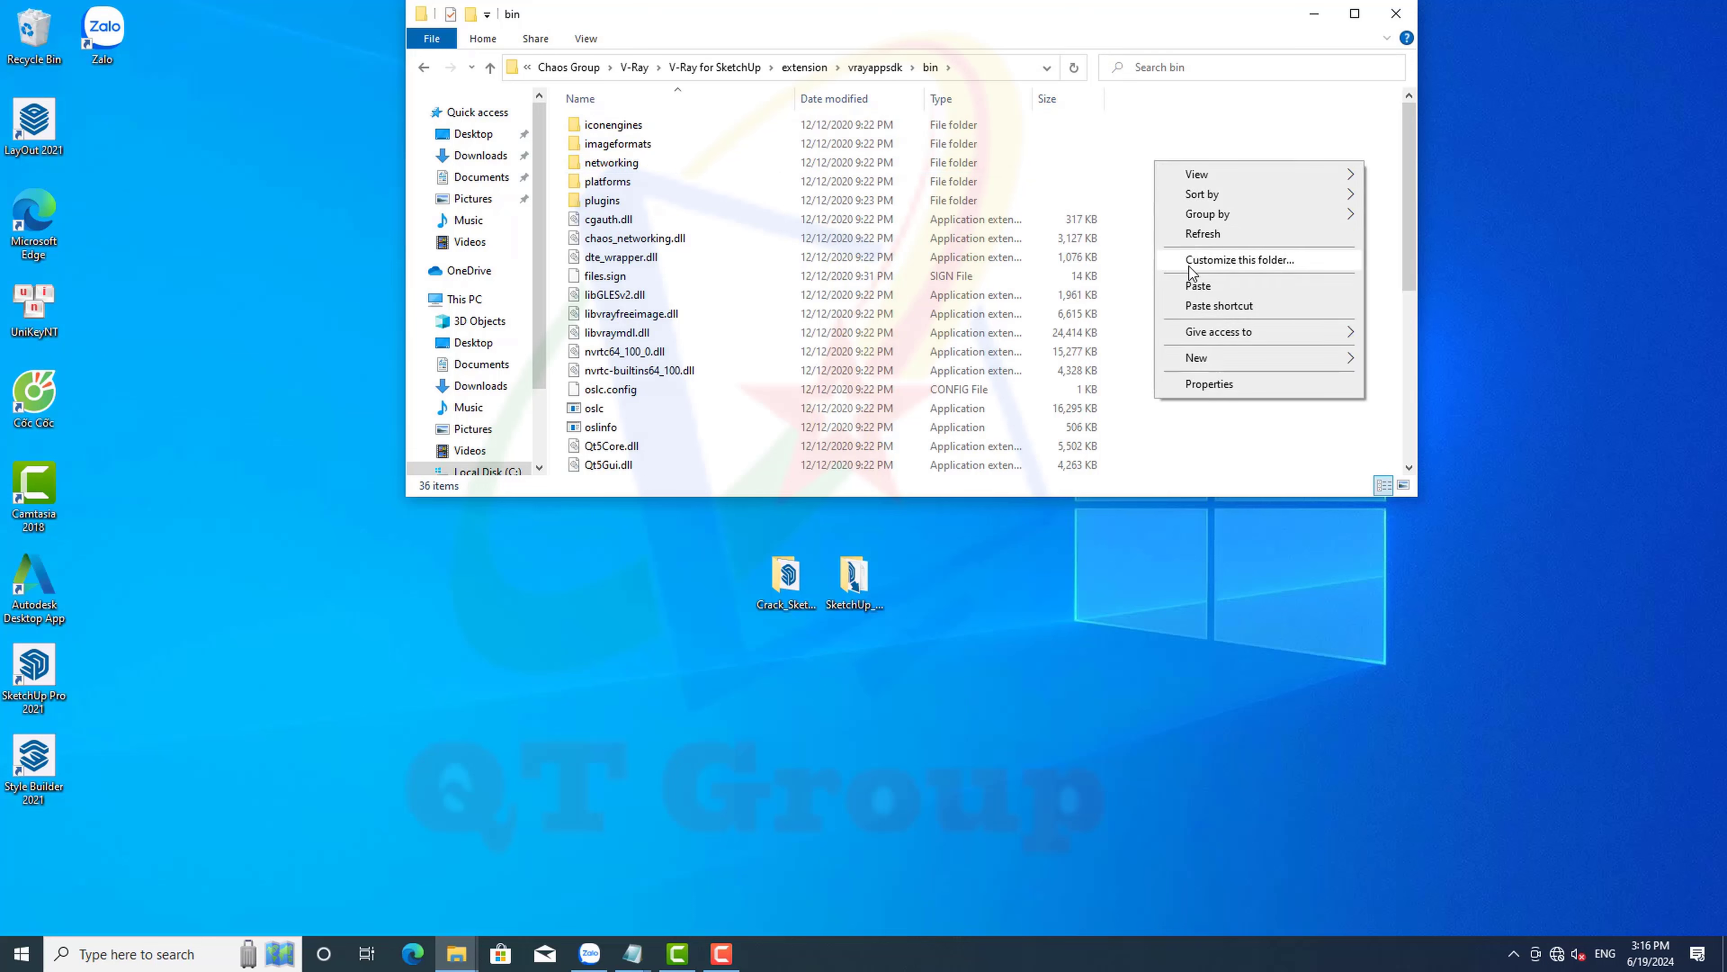
click(1189, 278)
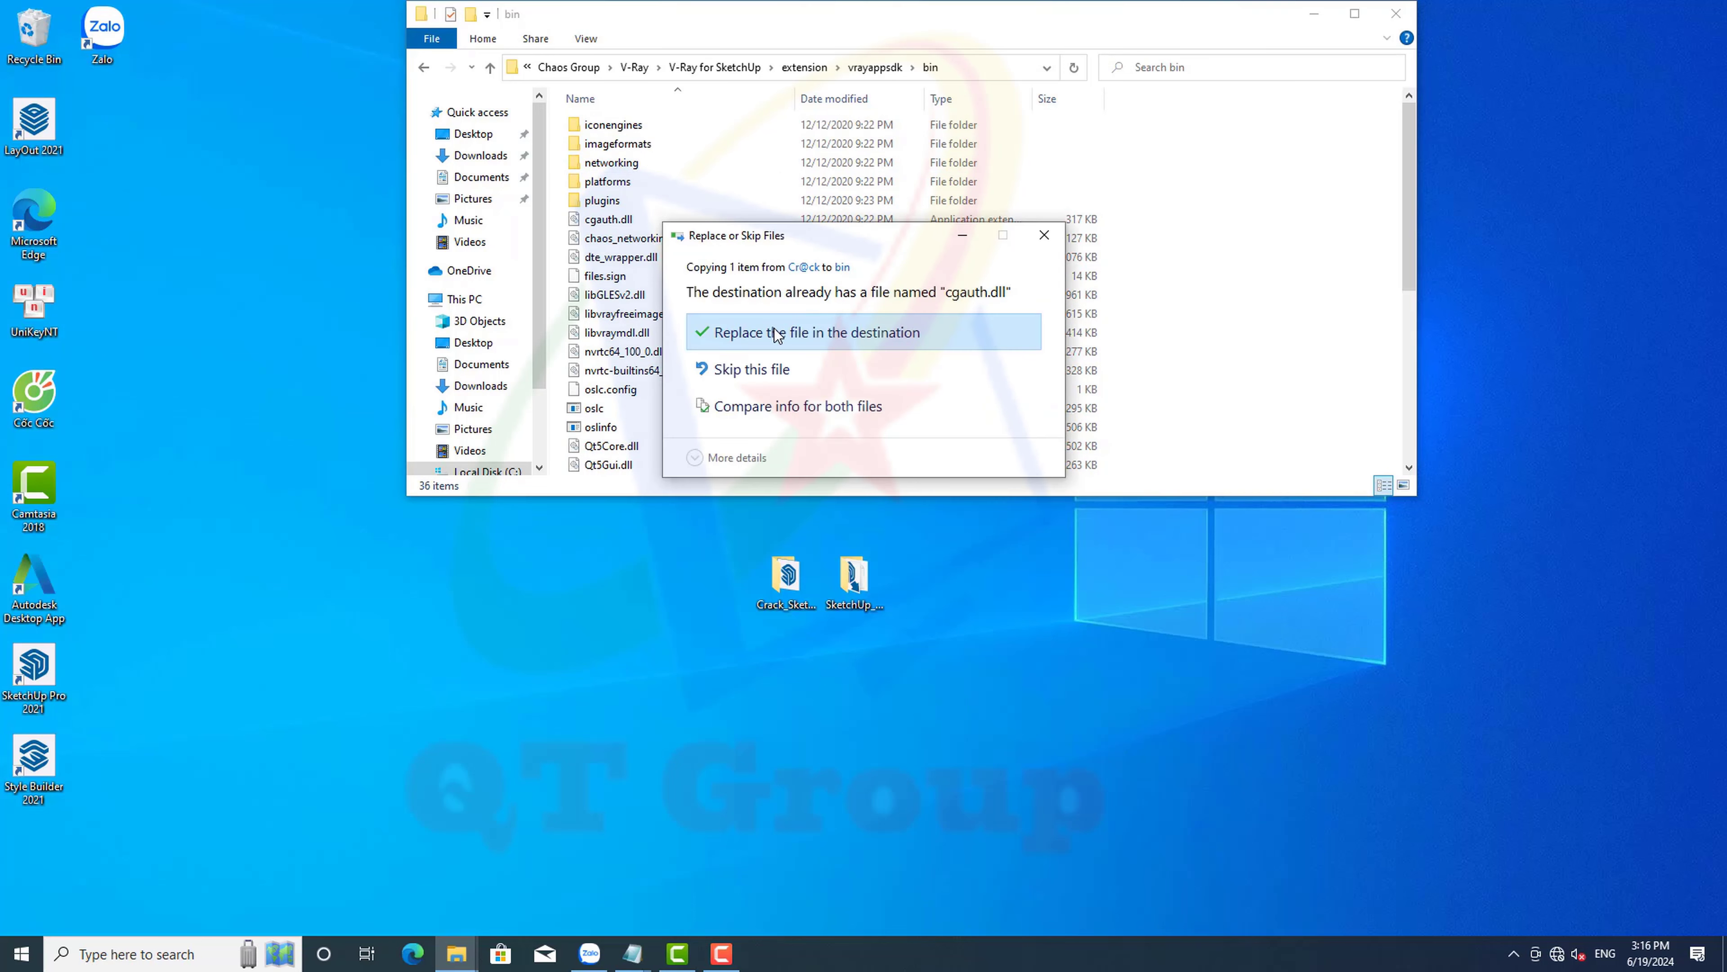
click(775, 331)
click(797, 359)
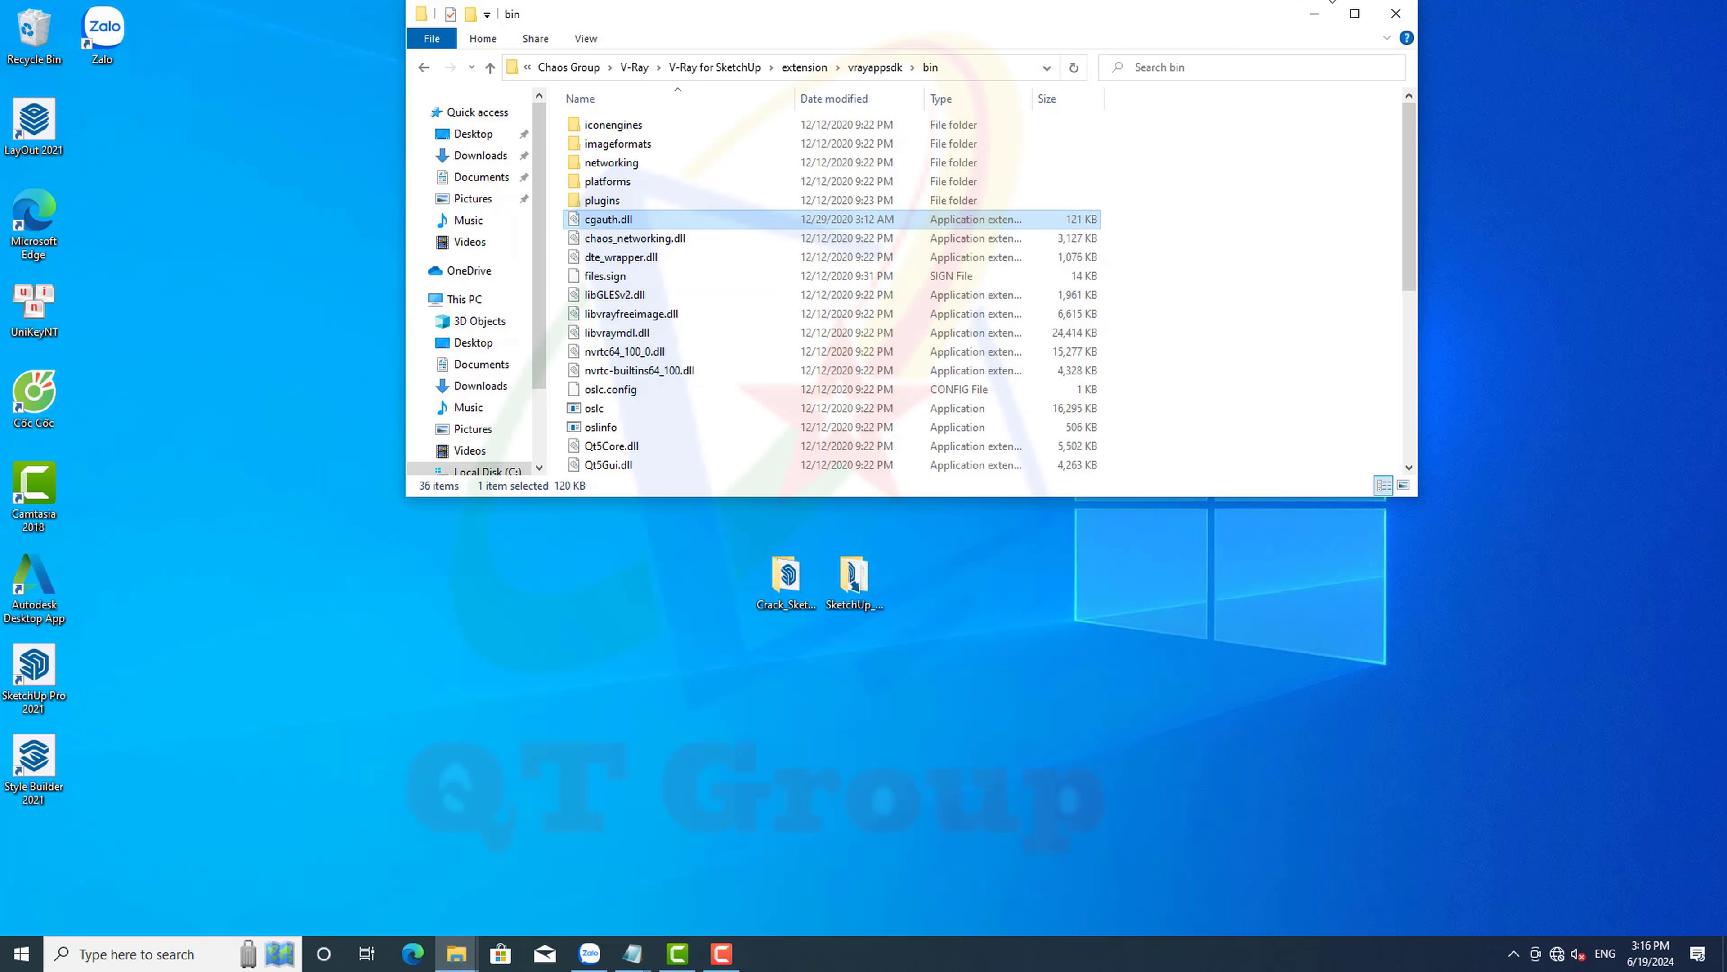
click(1396, 13)
Close the For Sketchup instructions file
key(super)
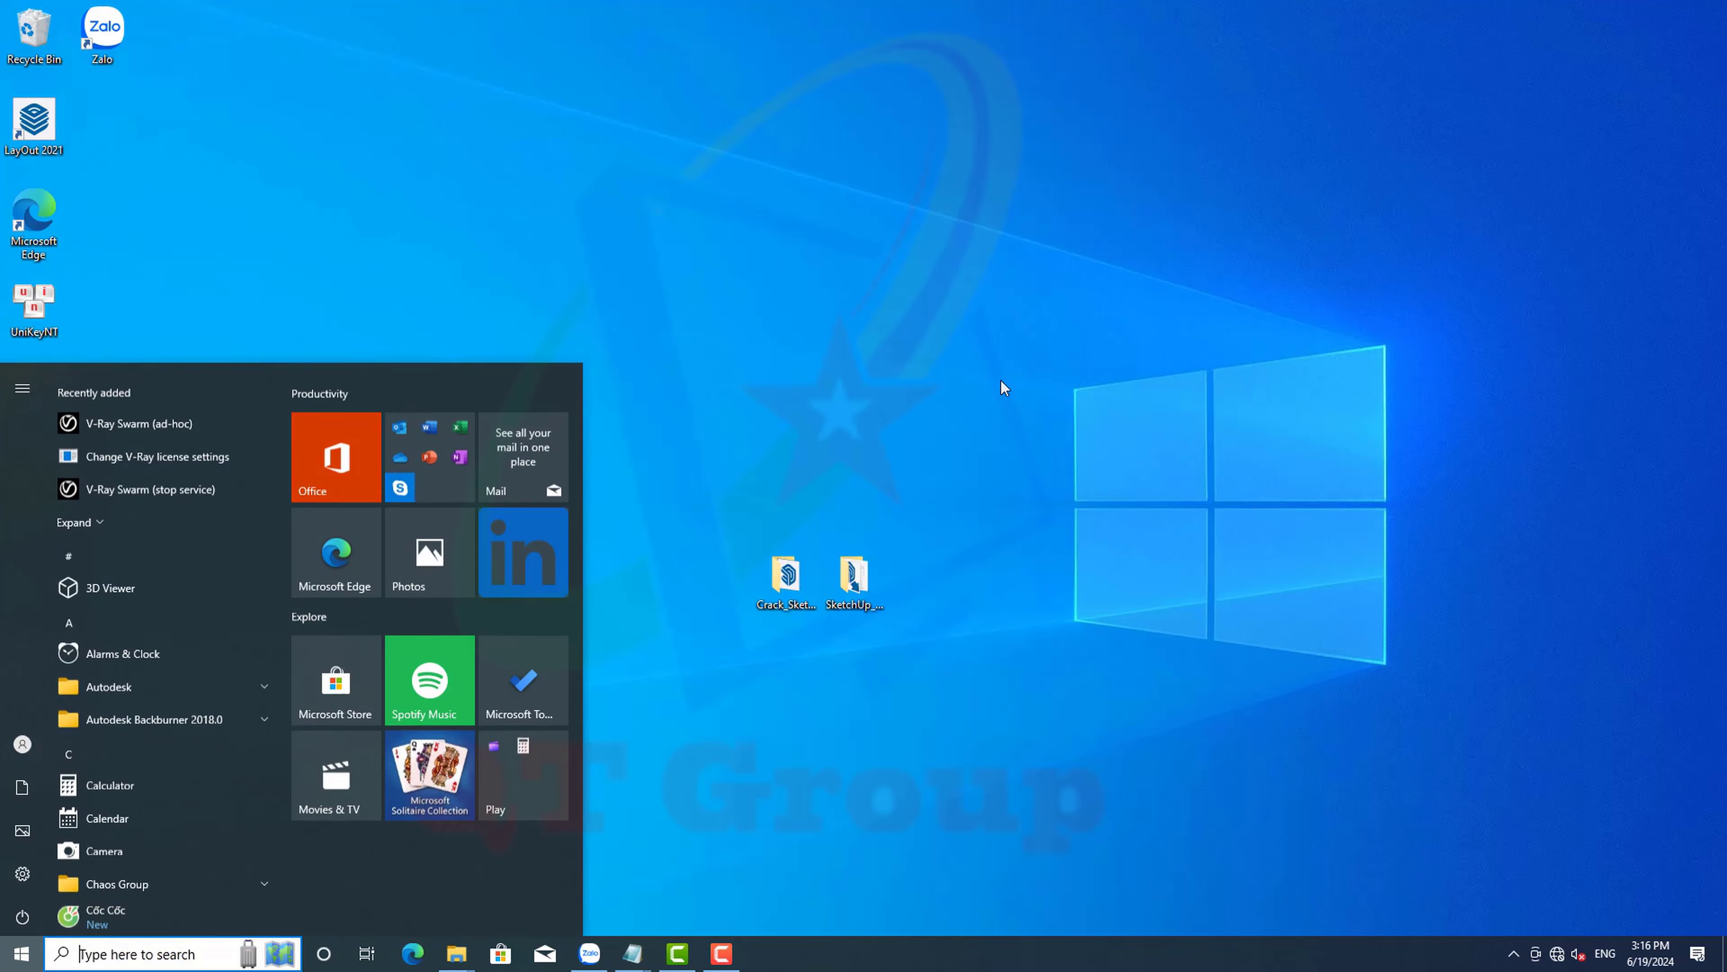
key(super)
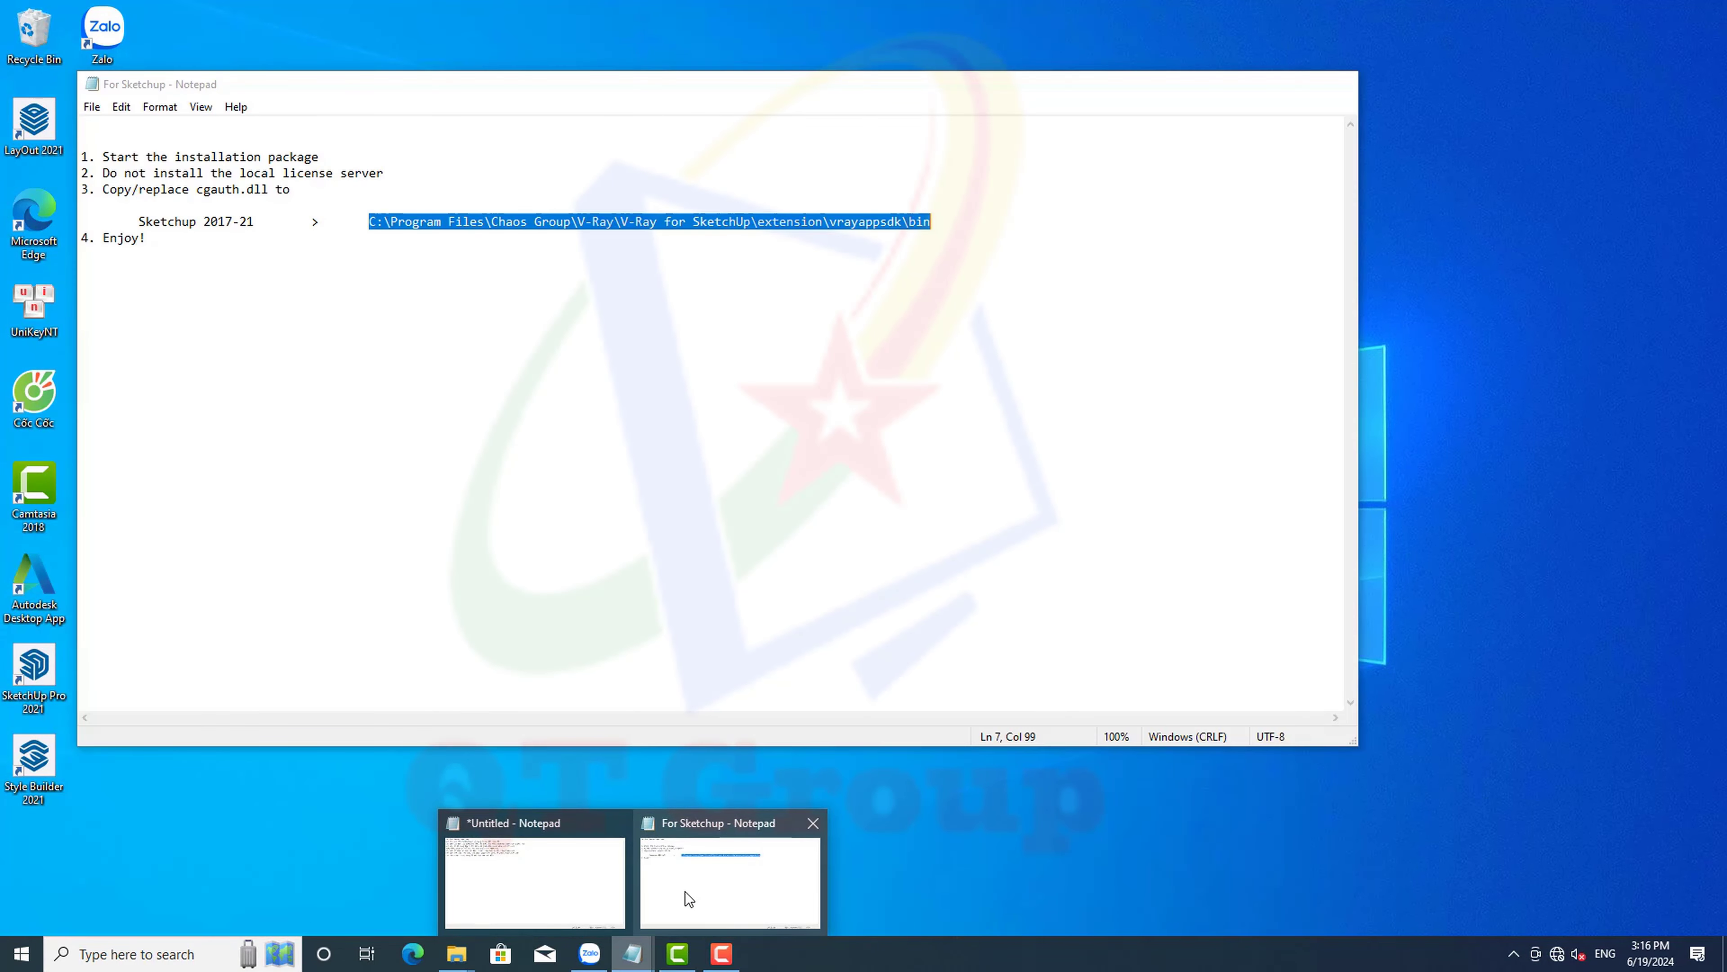
click(686, 892)
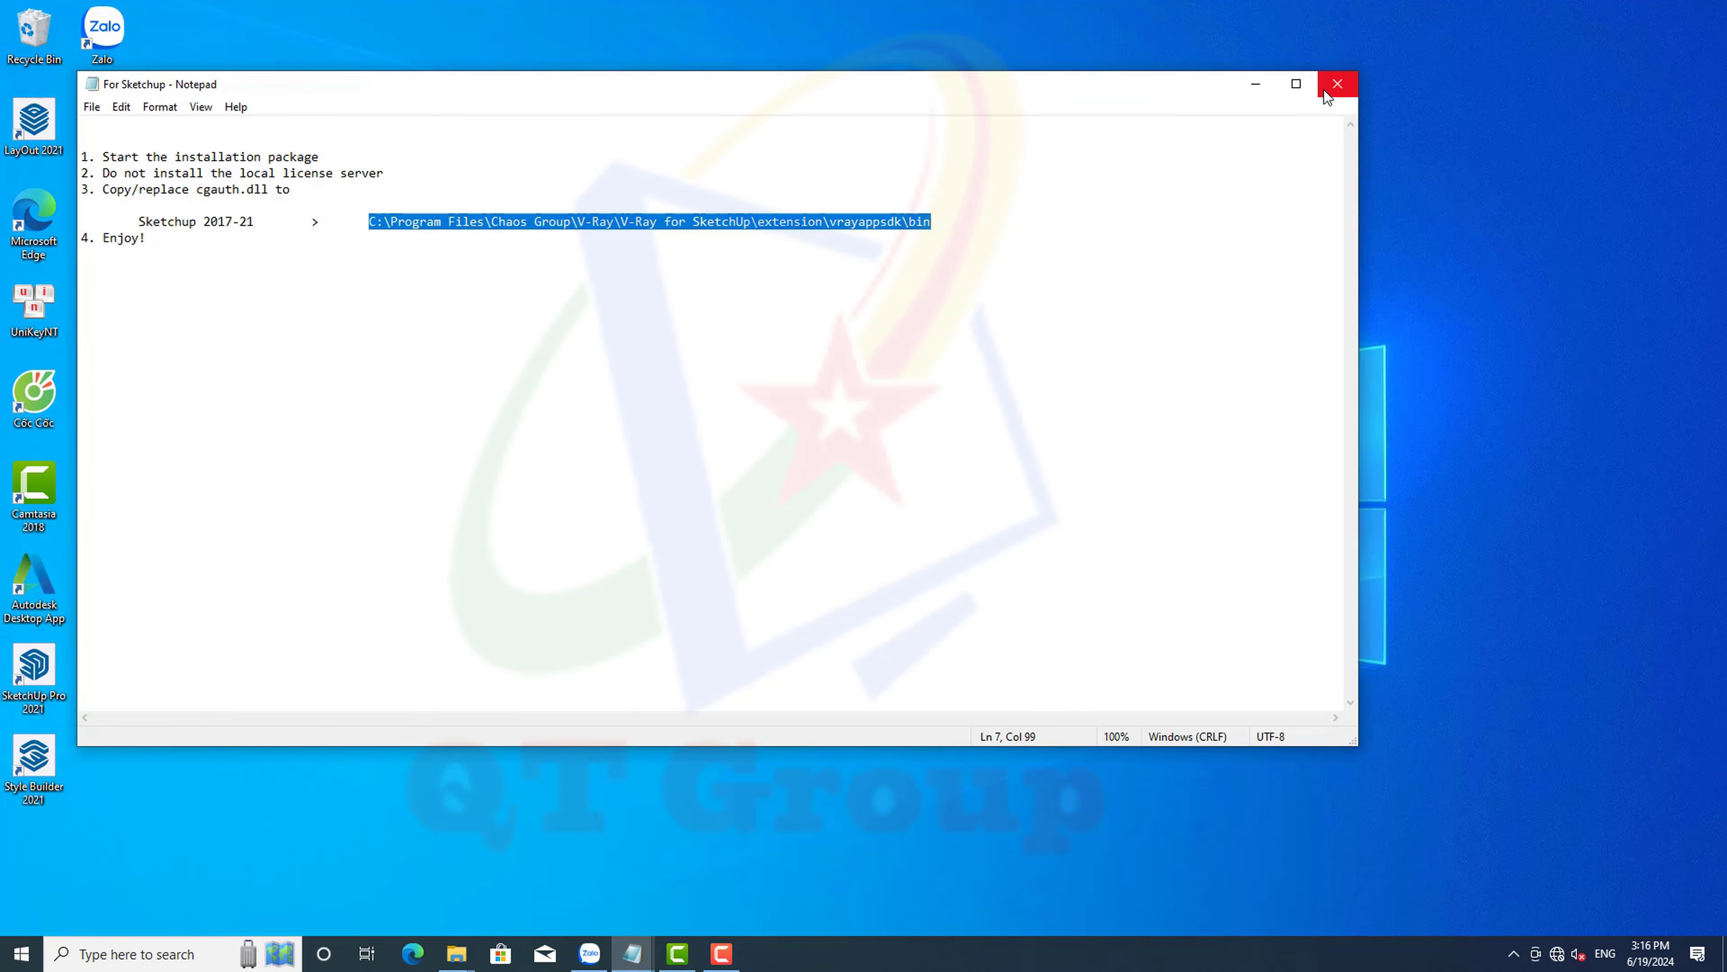
click(1324, 89)
Add a Notepad line saying success means the V-Ray tool appears, then minimize Notepad
click(632, 953)
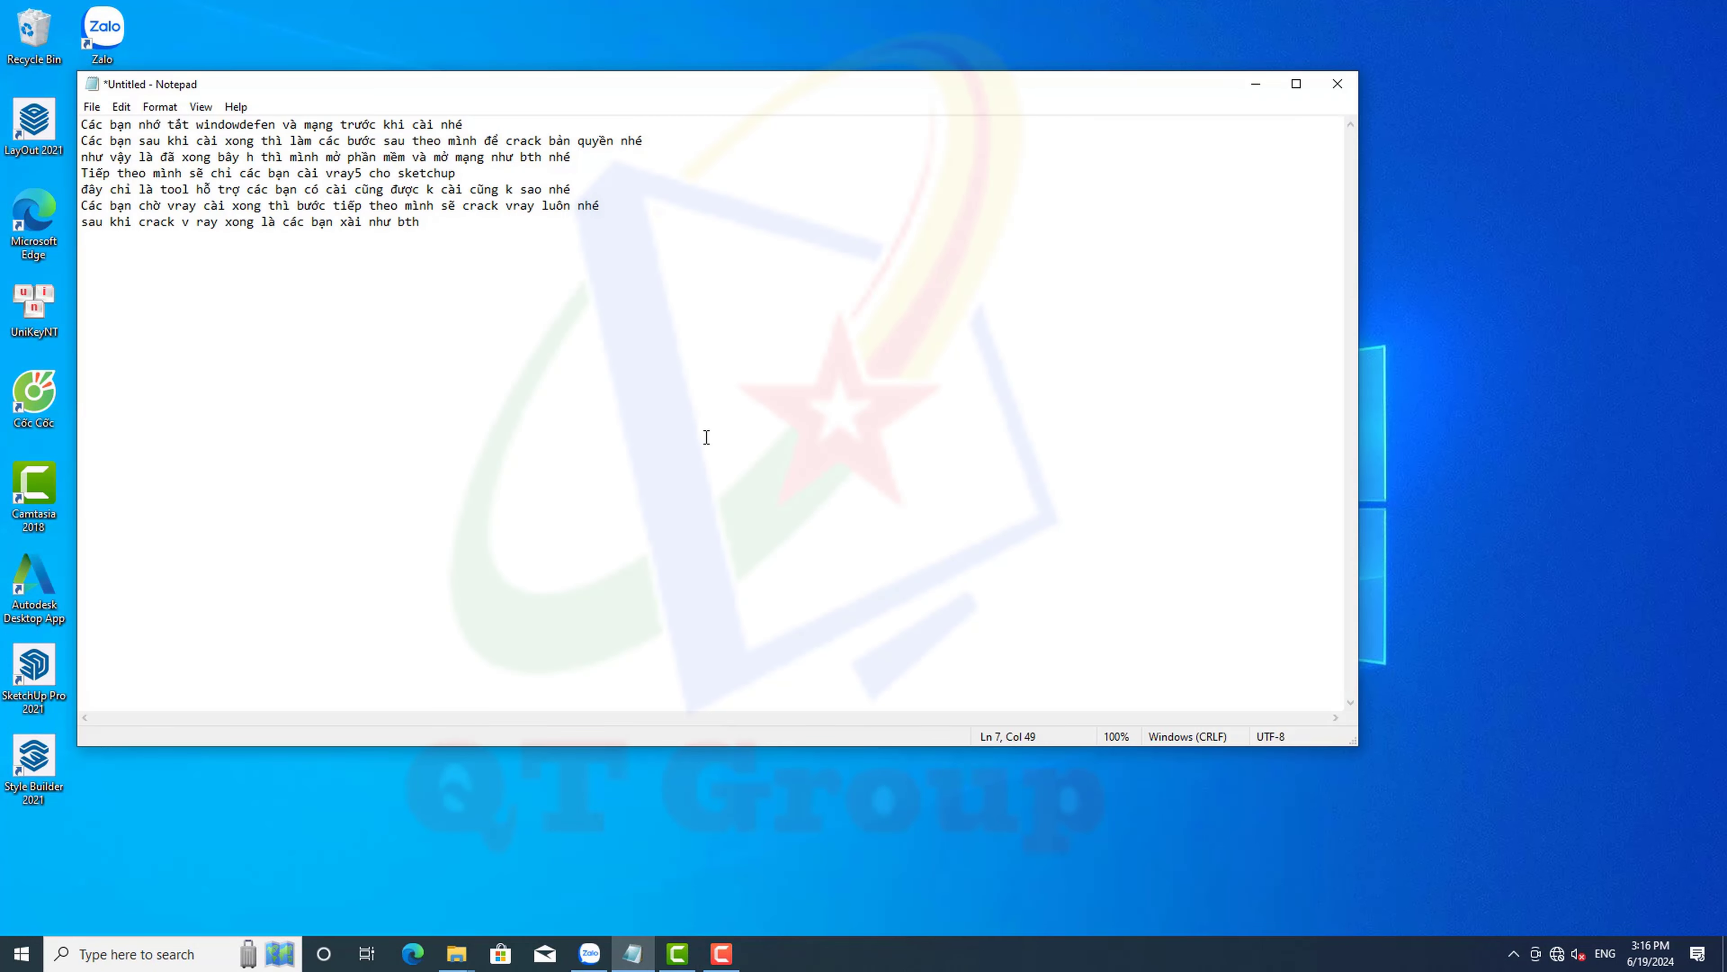
key(Return)
text(Như va)
text(ậy là)
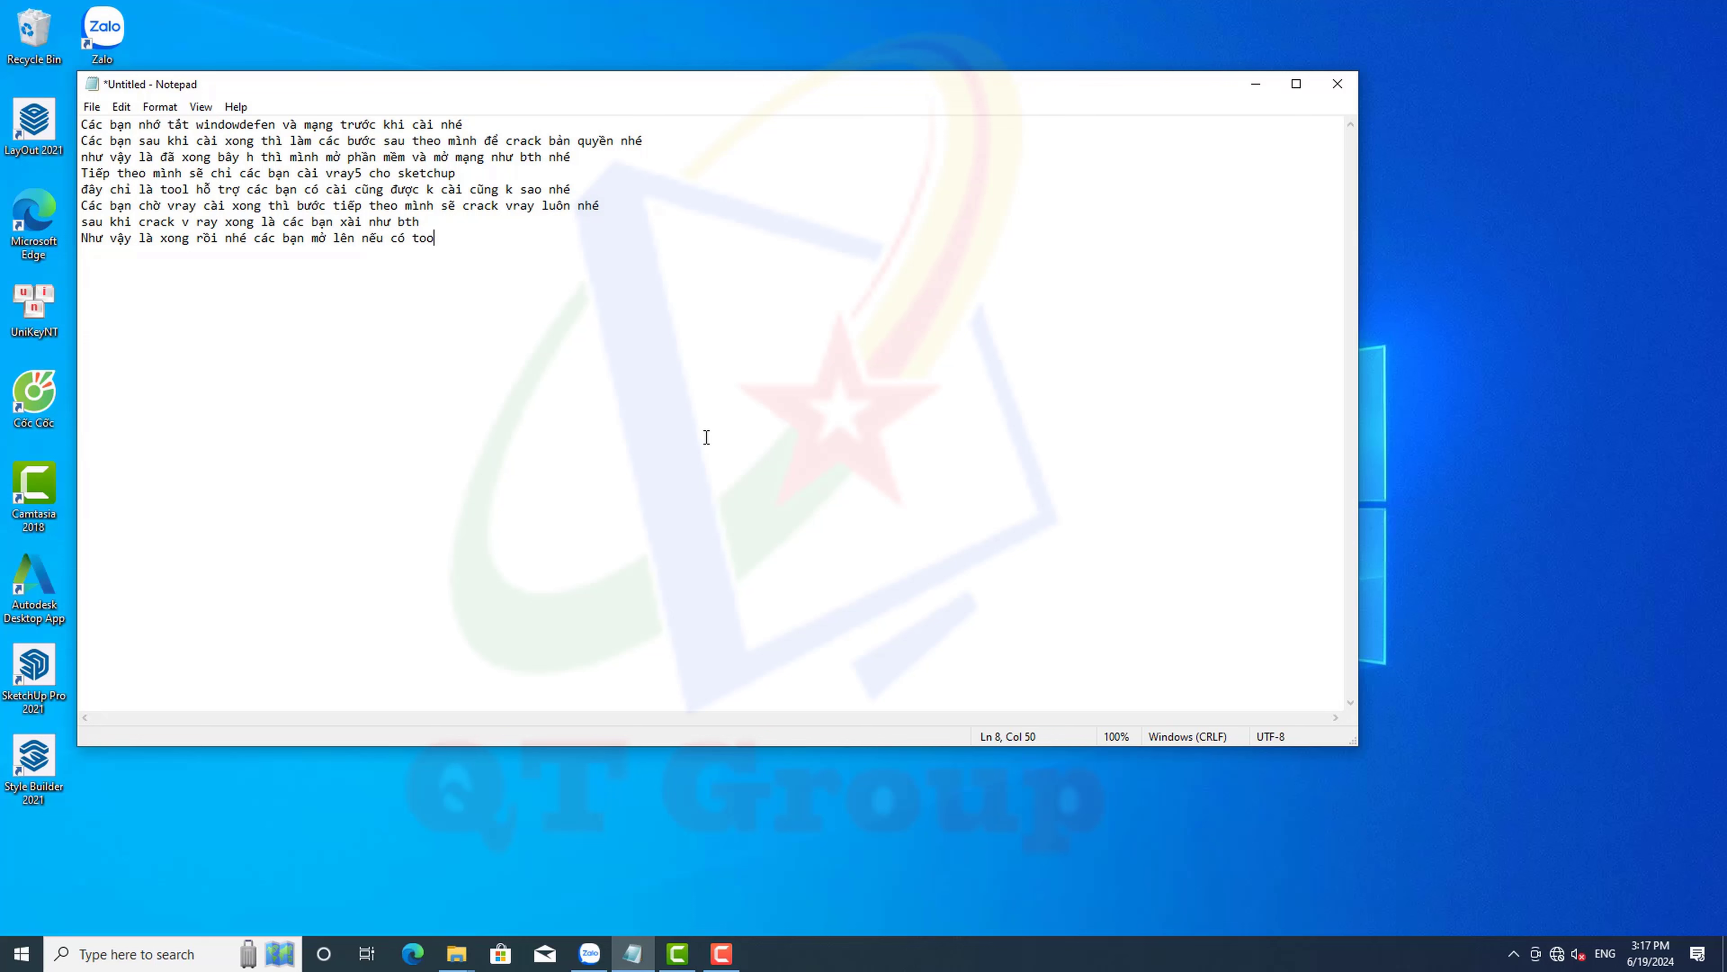
text(ar )
text(hie)
text(le)
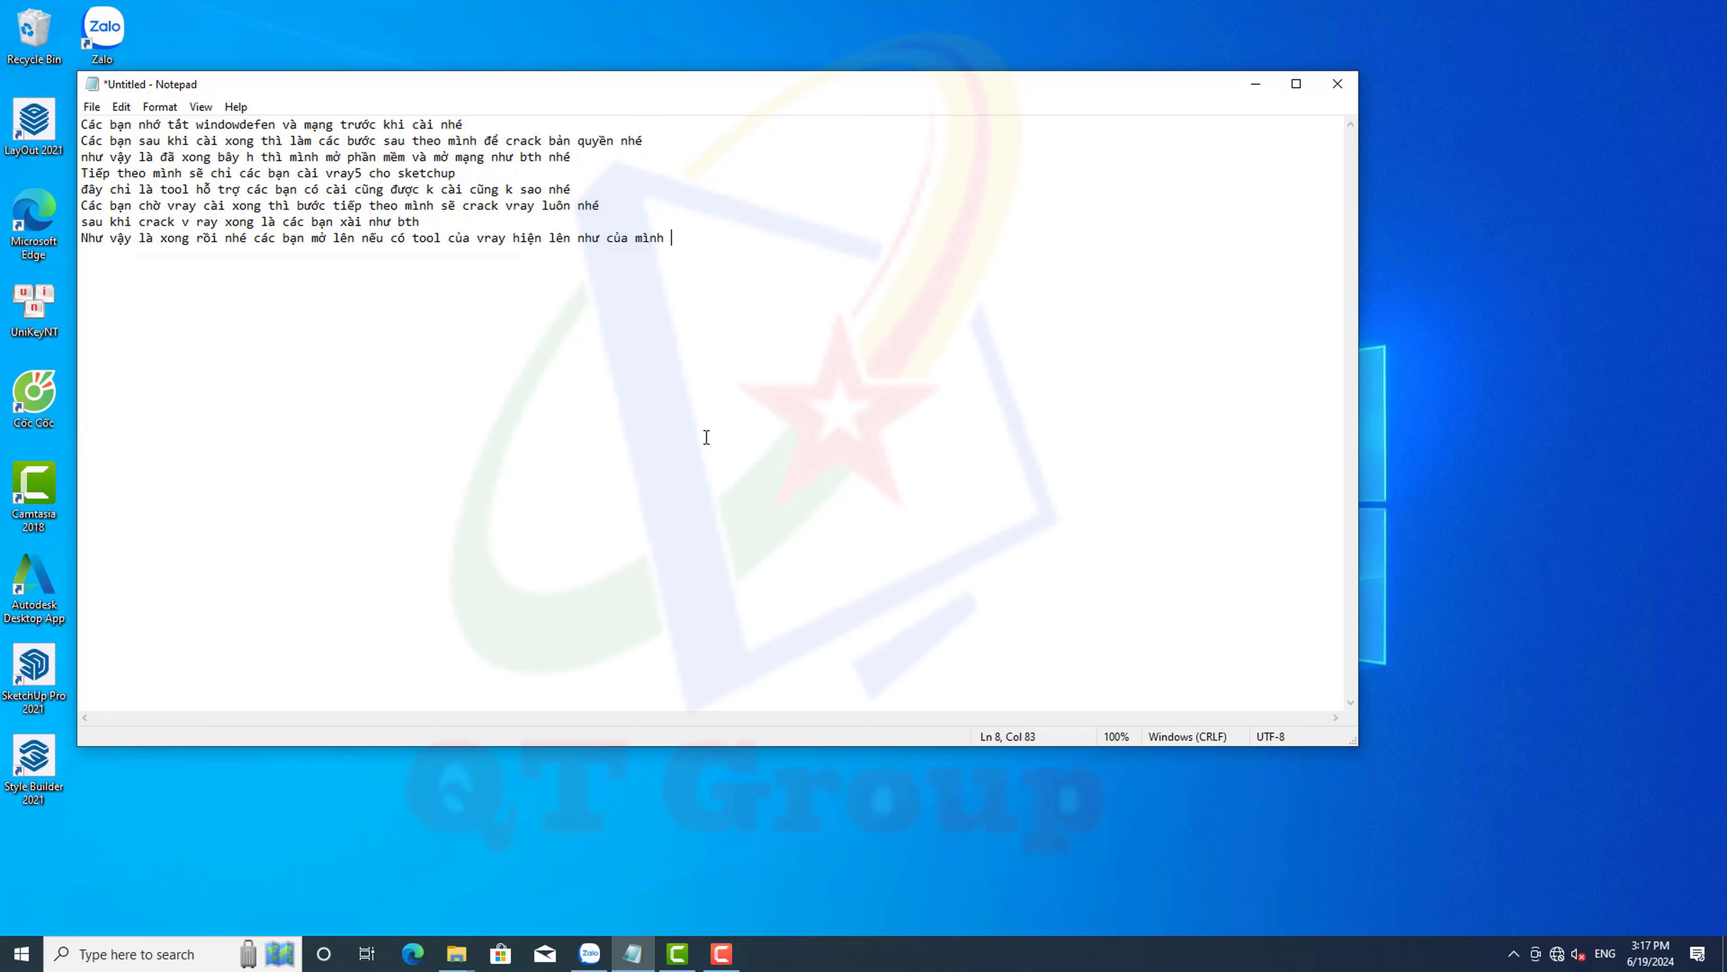
text(là th)
text(nhé)
click(1269, 85)
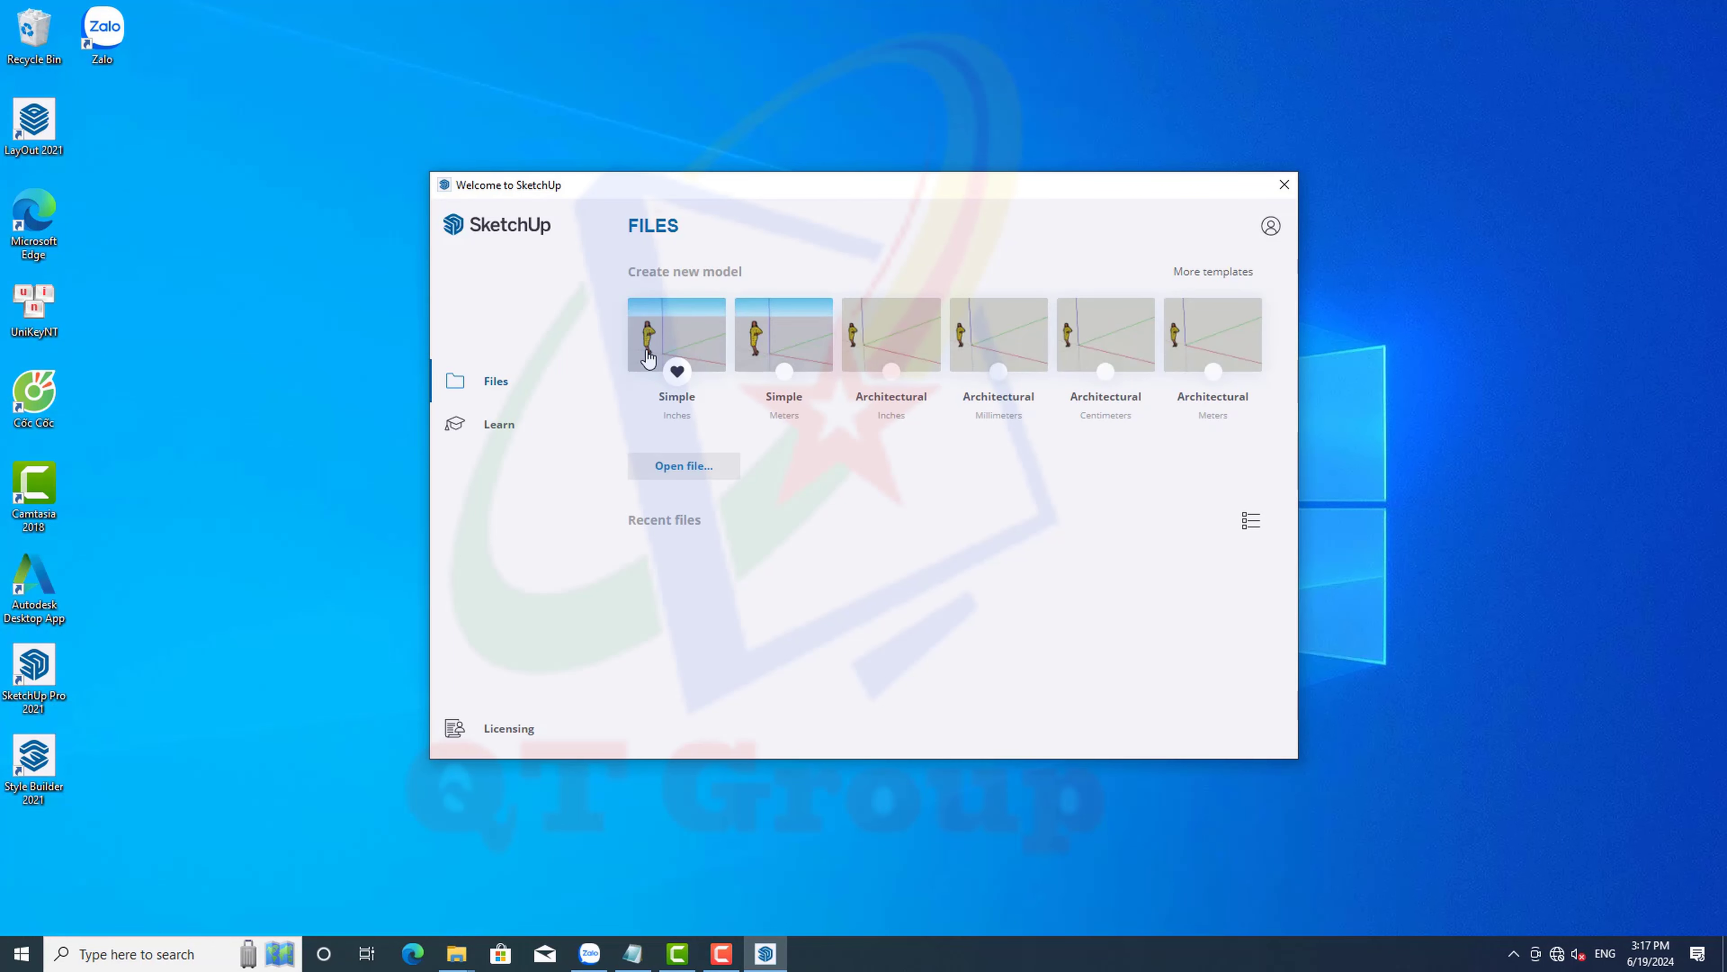
Start a Simple Inches model, note not to let it go online, and cancel the firewall alert
click(649, 359)
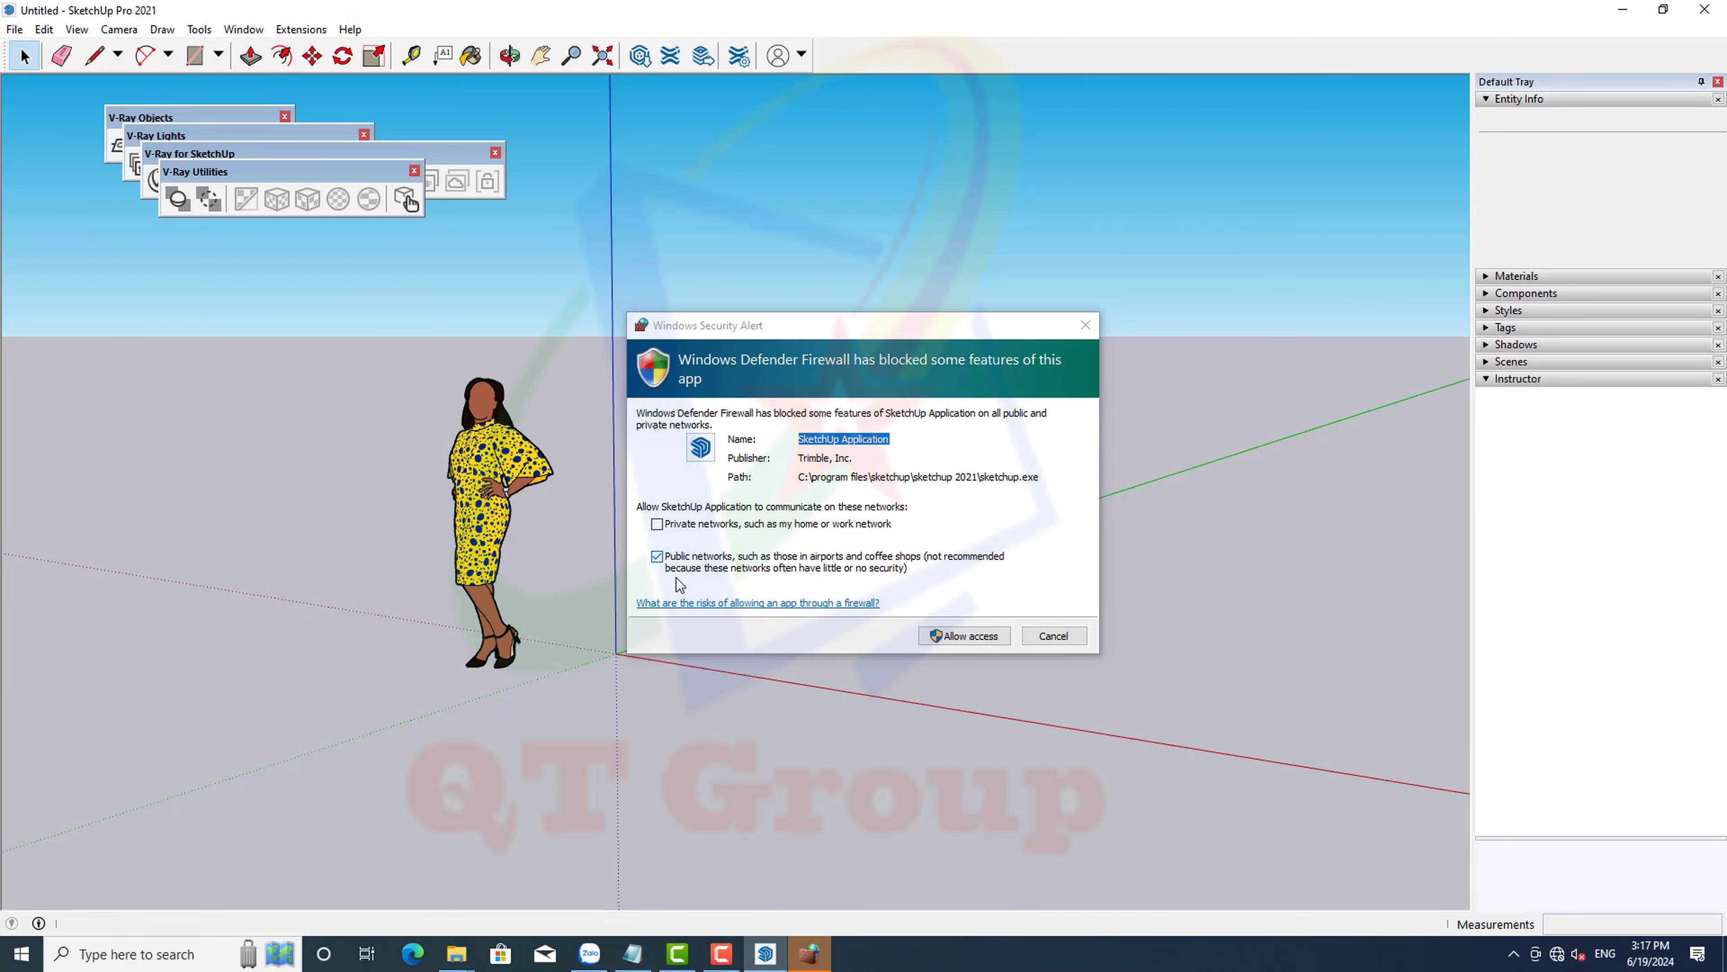
key(alt+Tab)
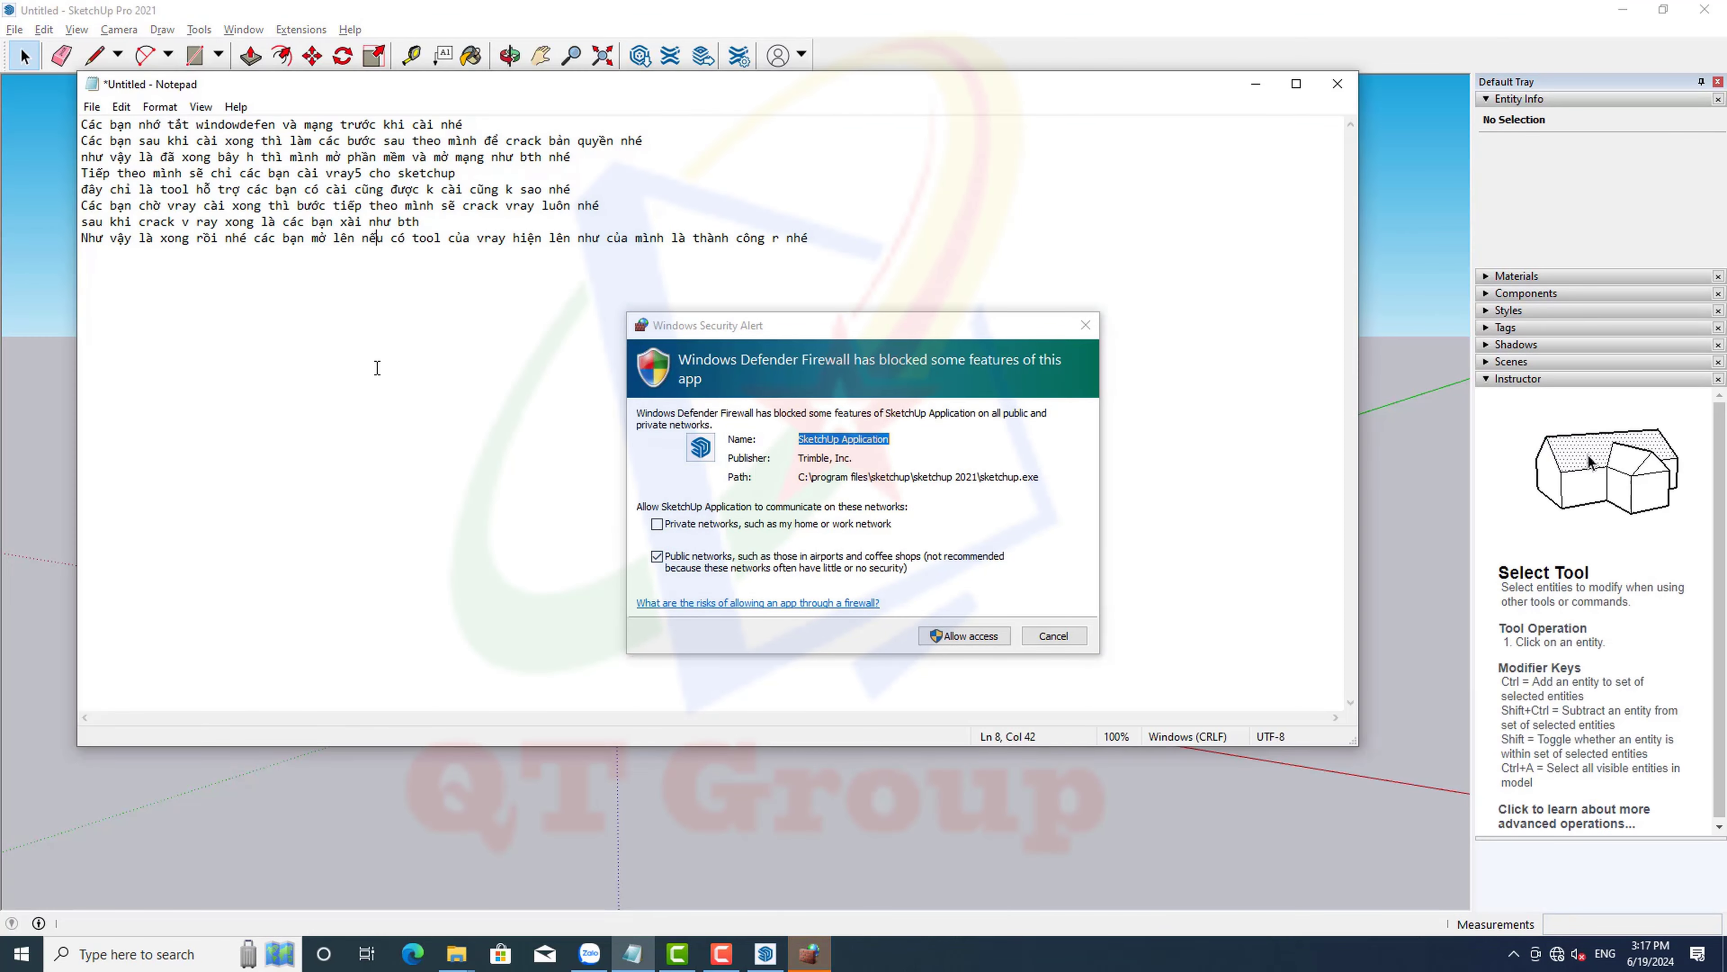
click(839, 233)
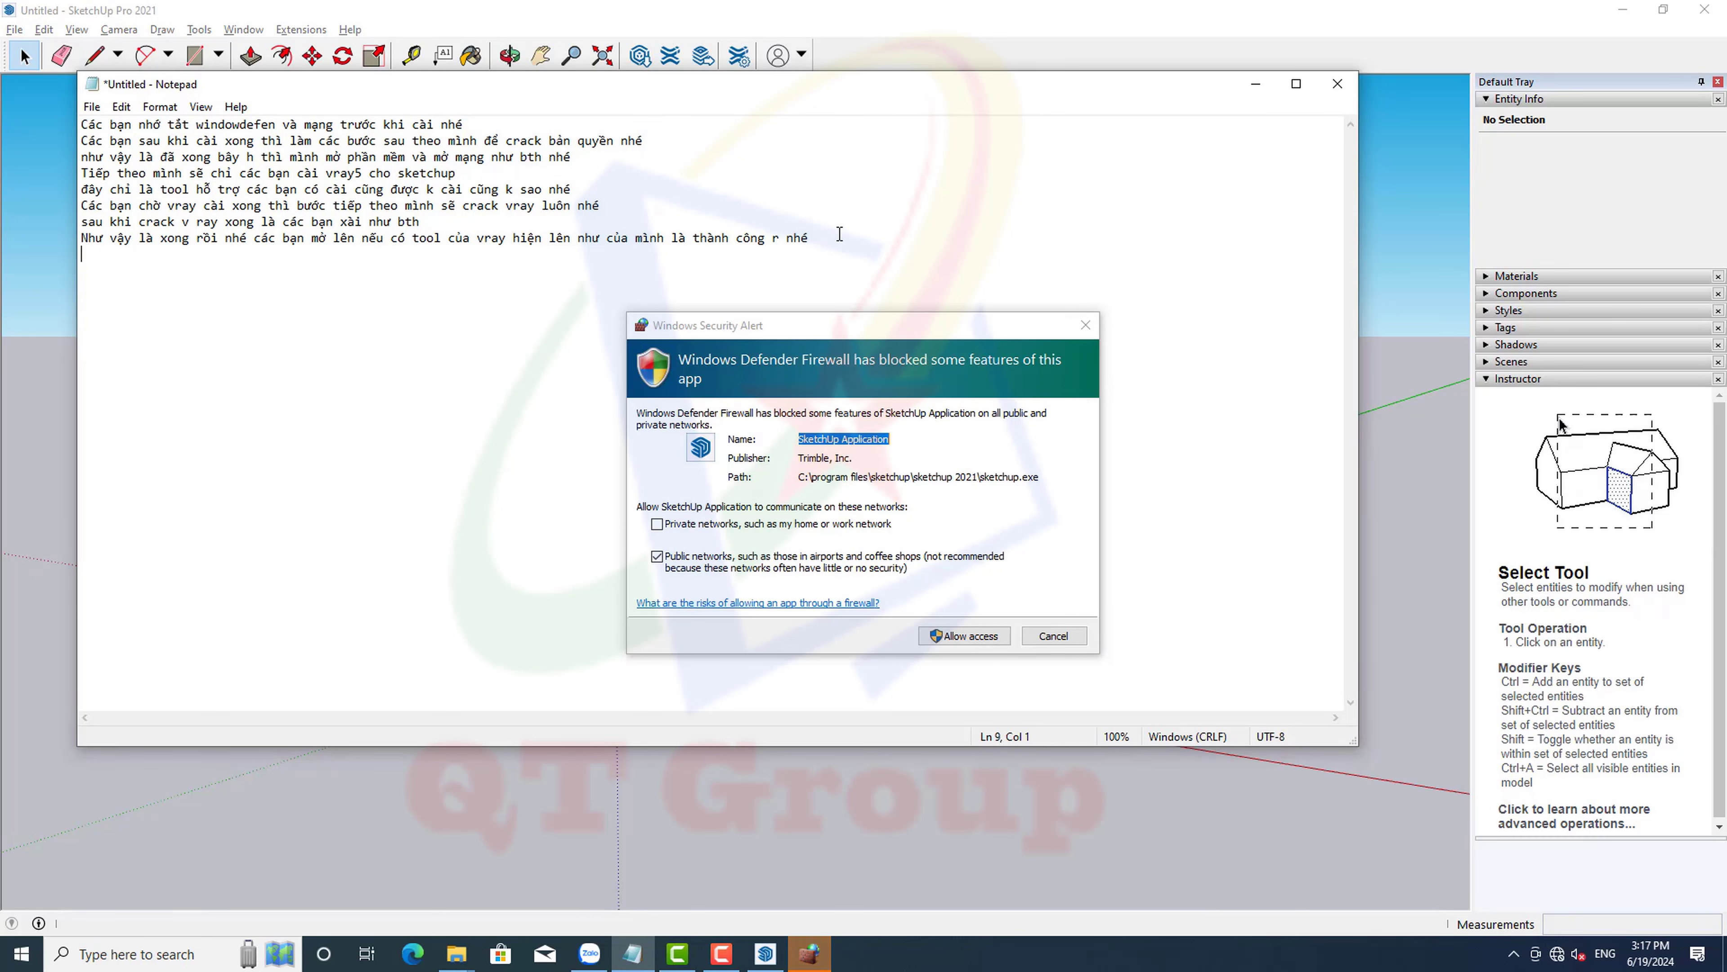
key(Return)
text(Cca)
text(ác)
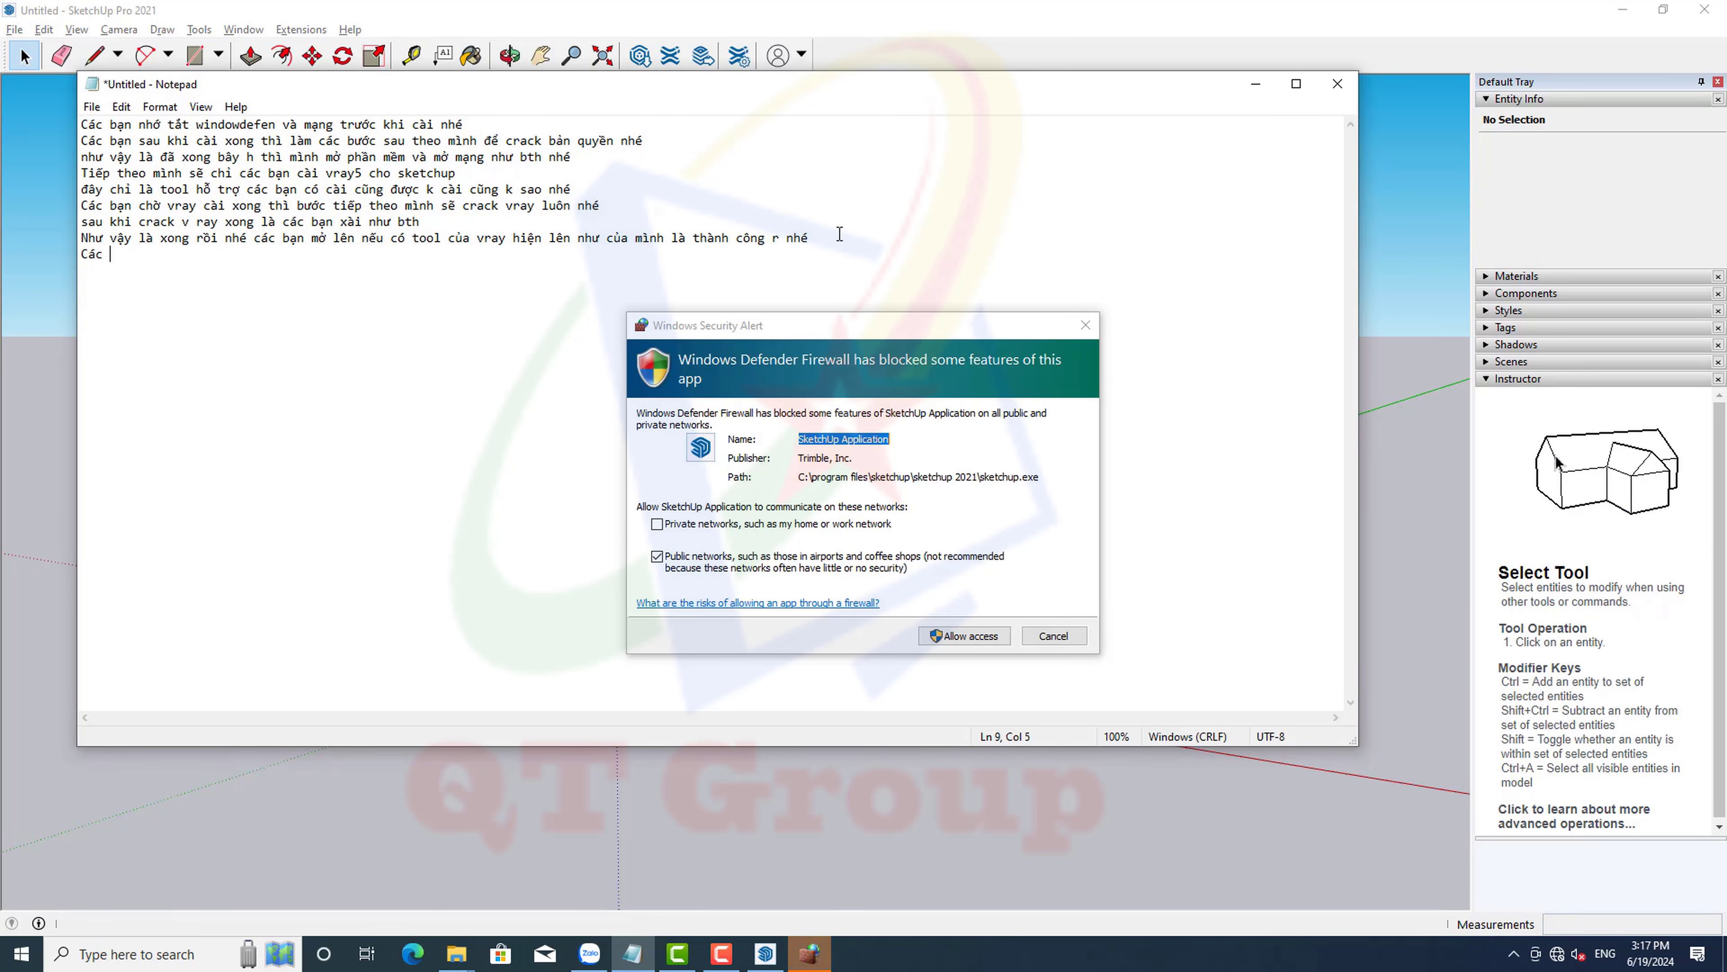
text( bạn k cho)
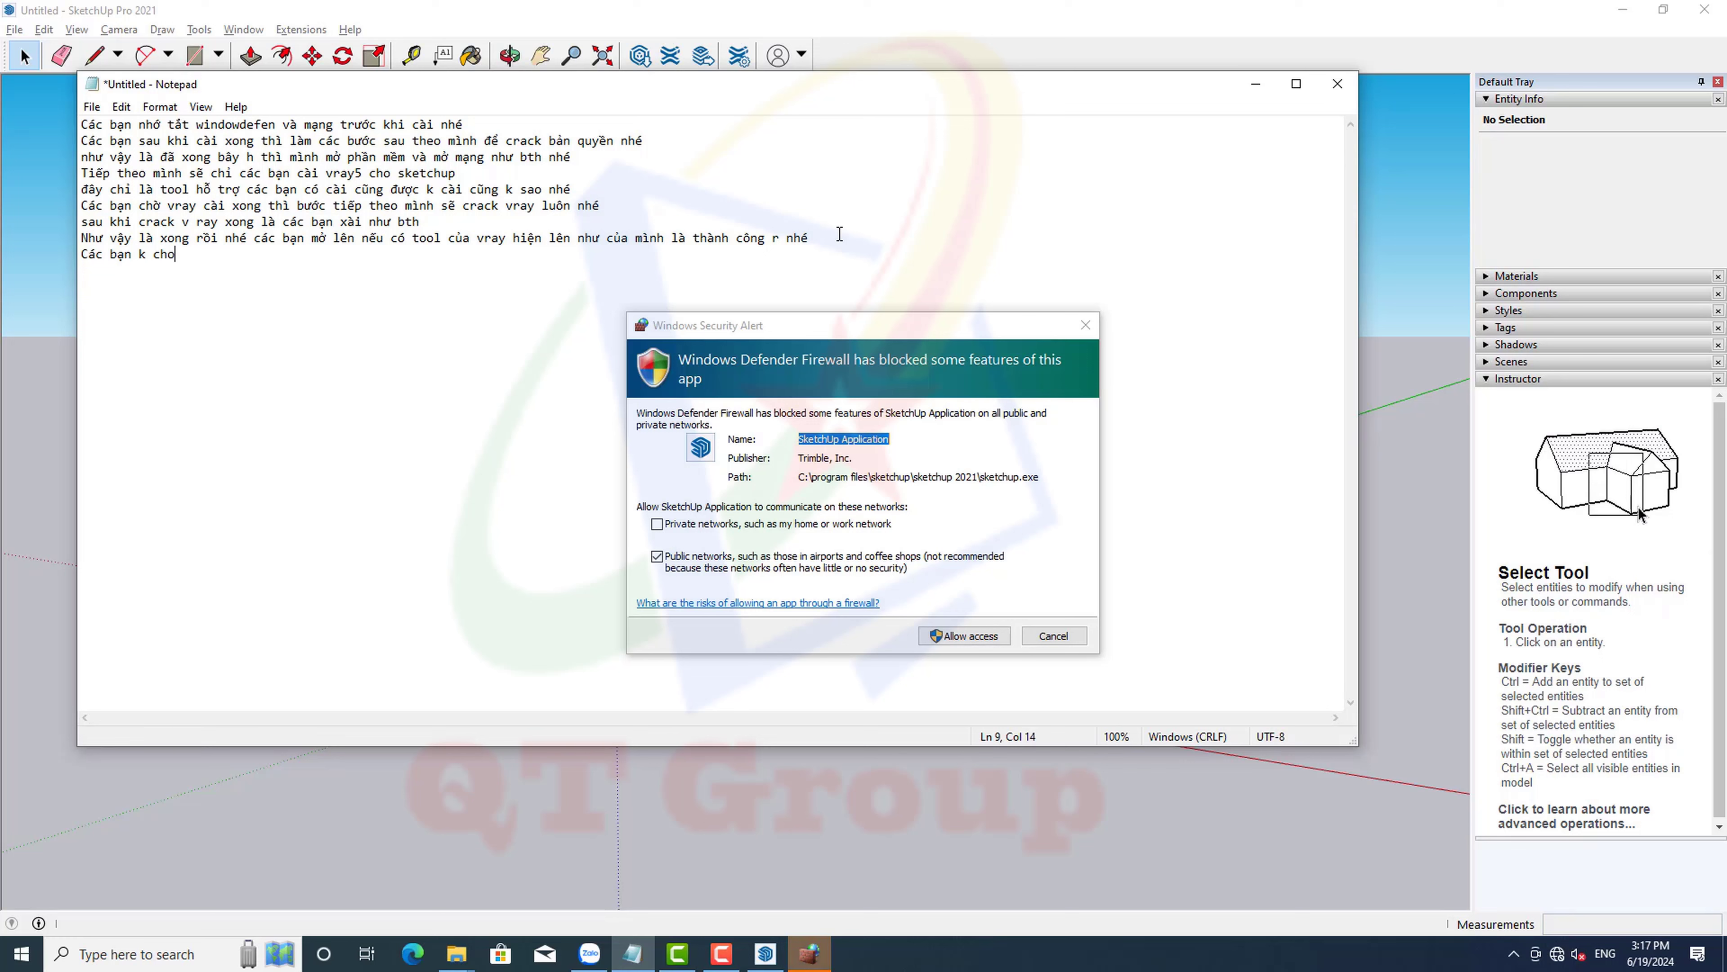
text( nó kết)
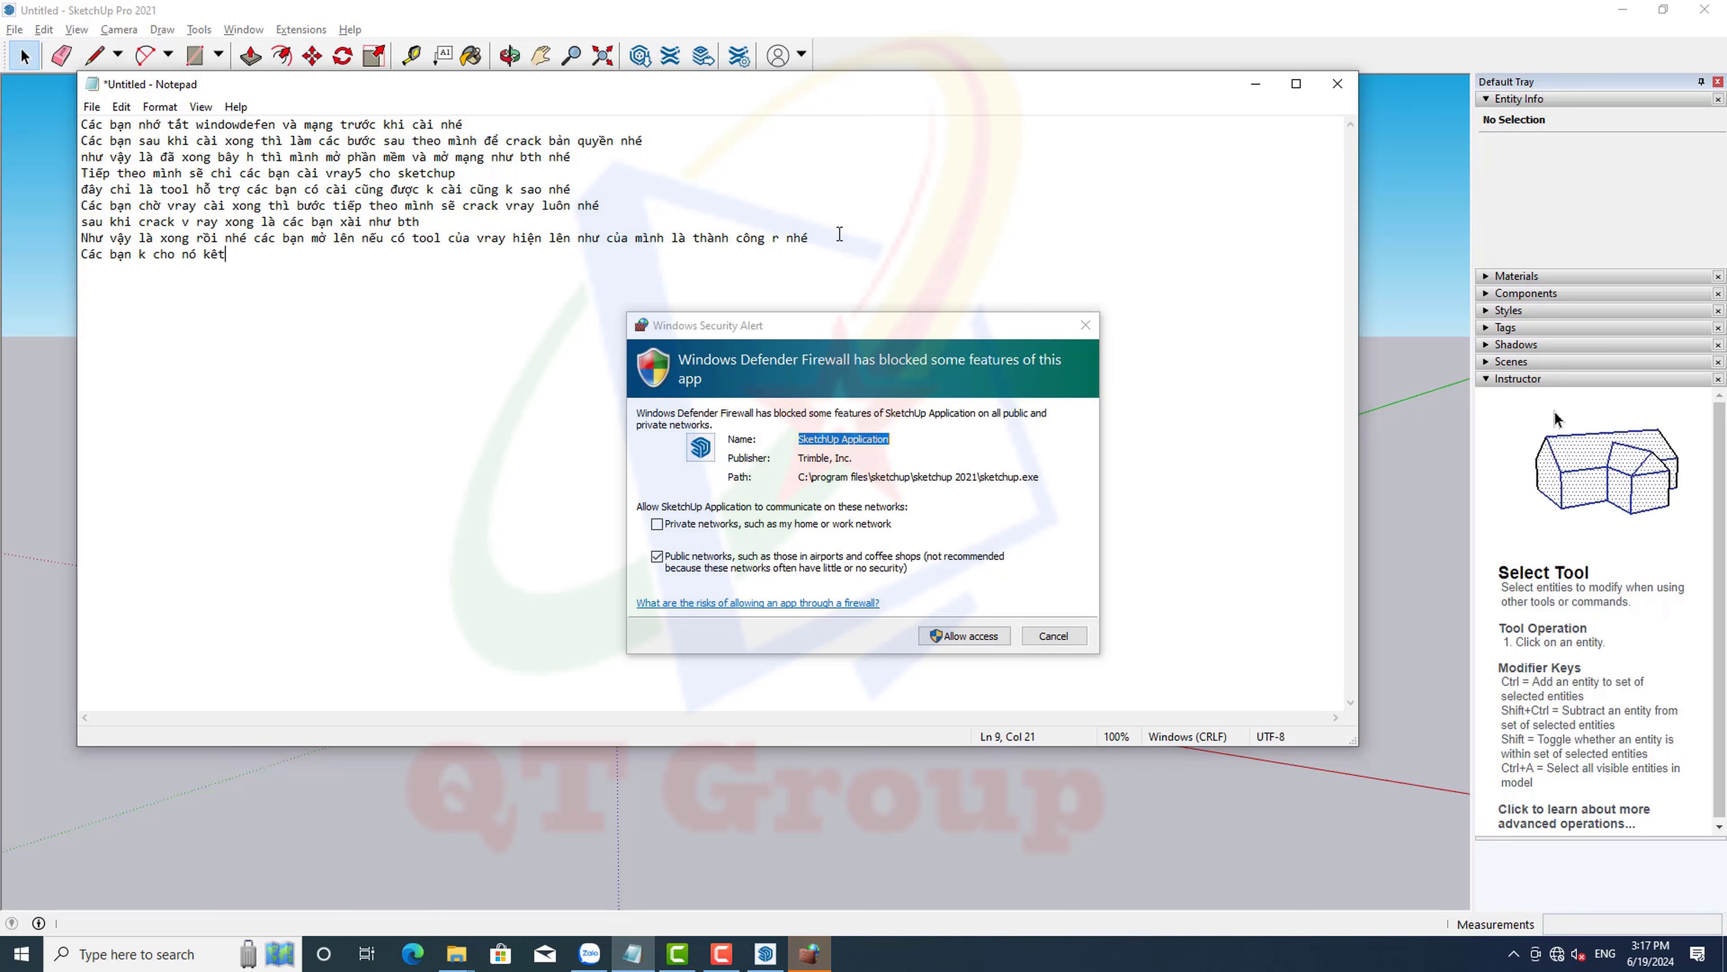
text( nối mạn)
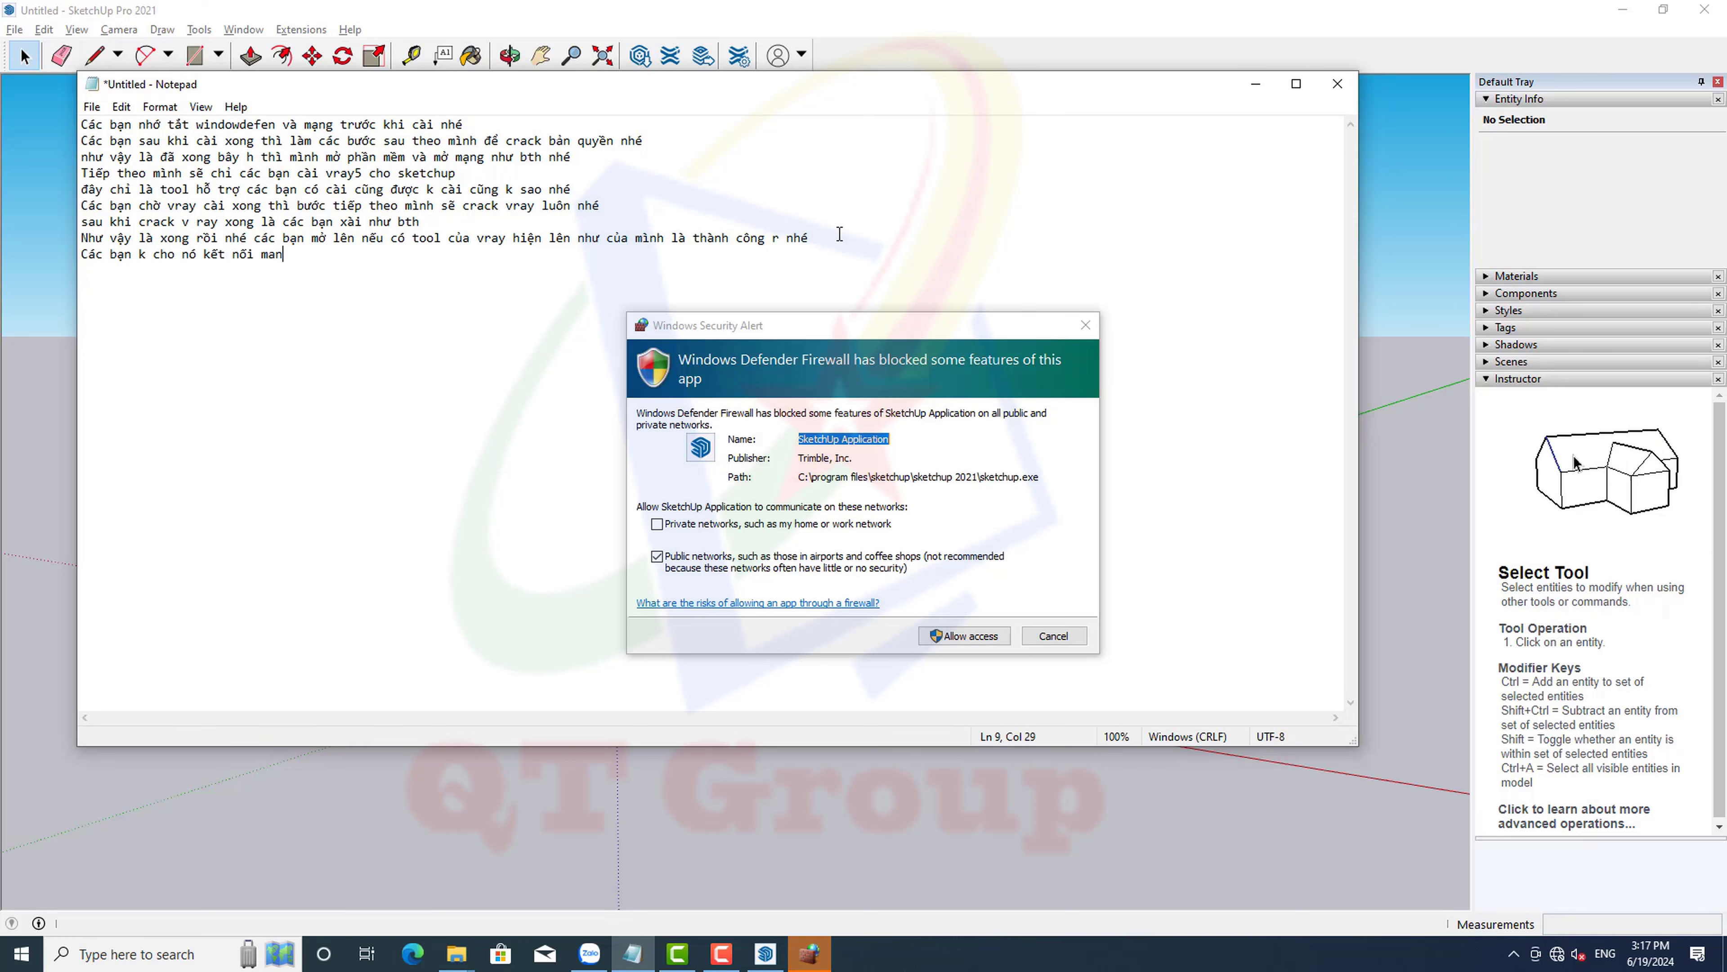
text(g nhé)
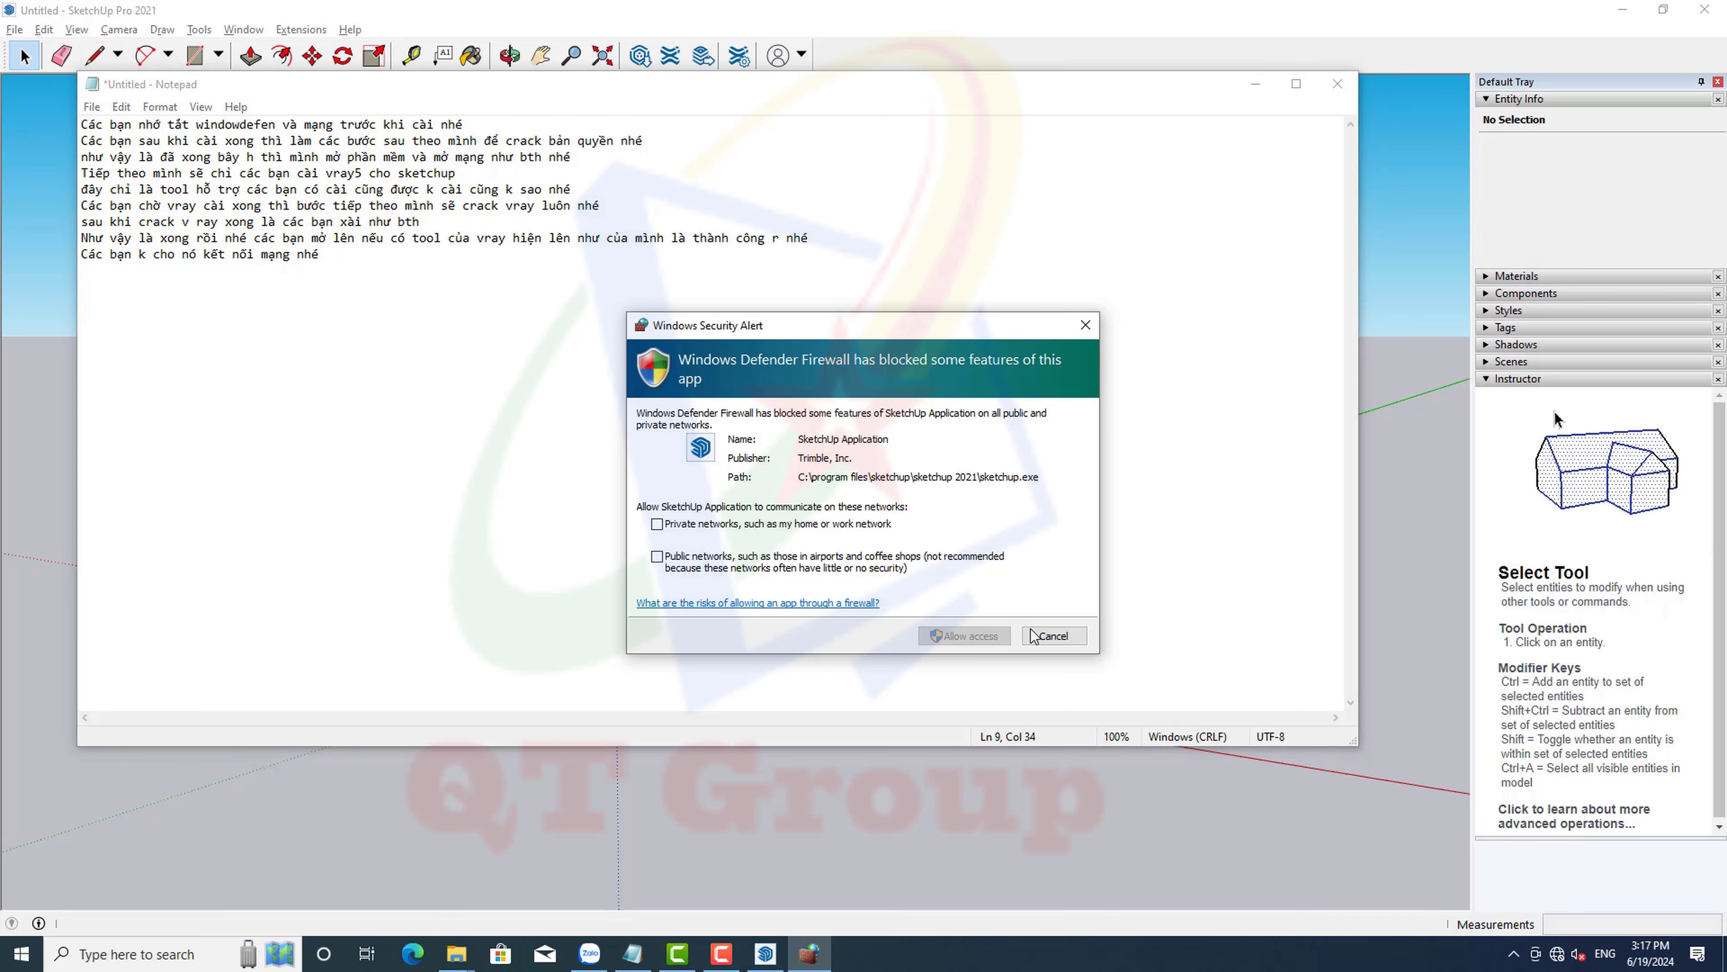
click(1053, 635)
Spread the V-Ray utilities, main, lights and objects toolbars apart in SketchUp
click(1253, 84)
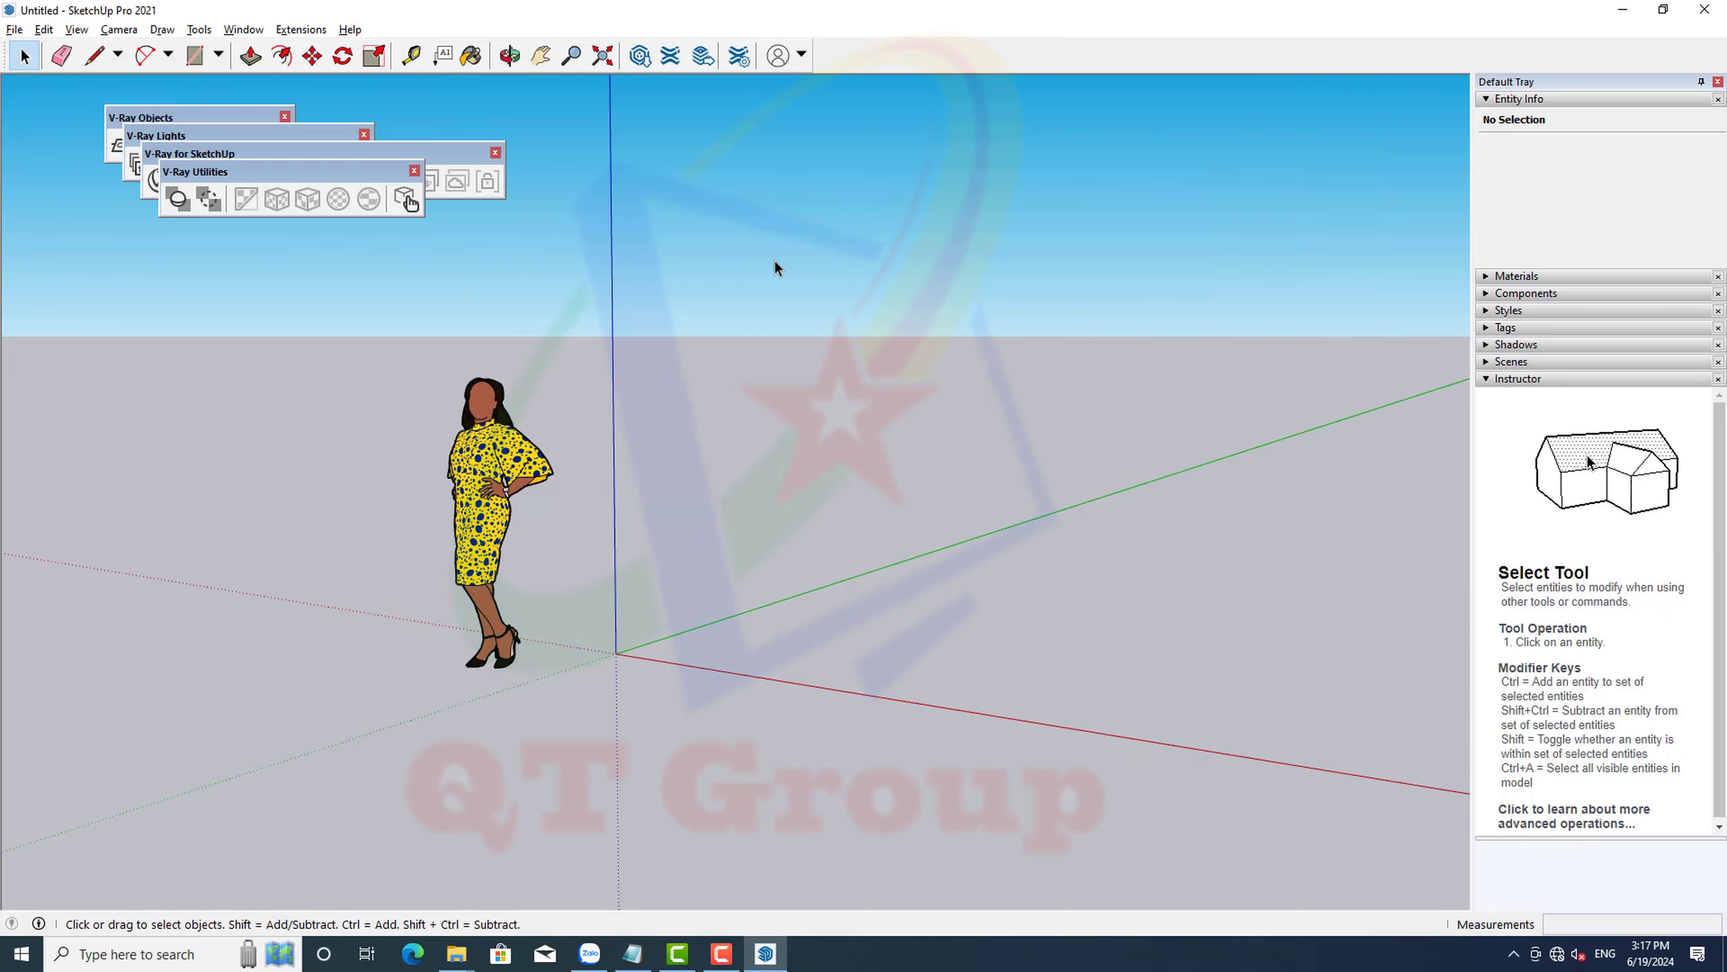
drag(259, 173, 507, 264)
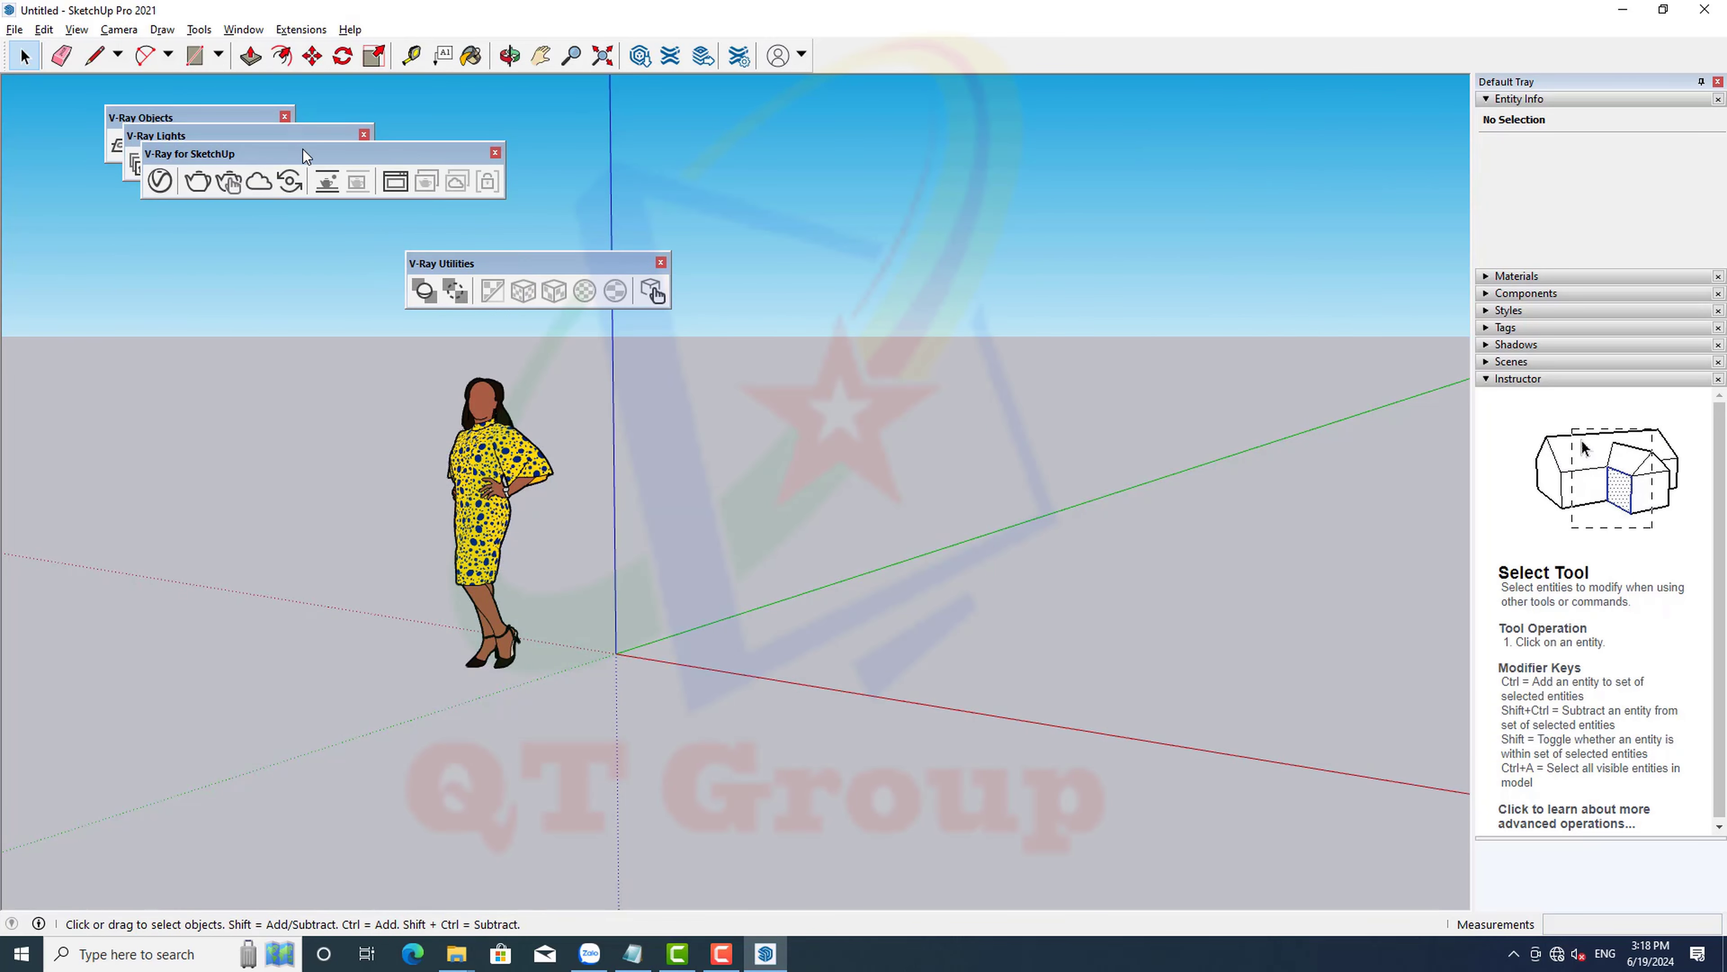
drag(302, 148, 825, 199)
drag(170, 135, 755, 116)
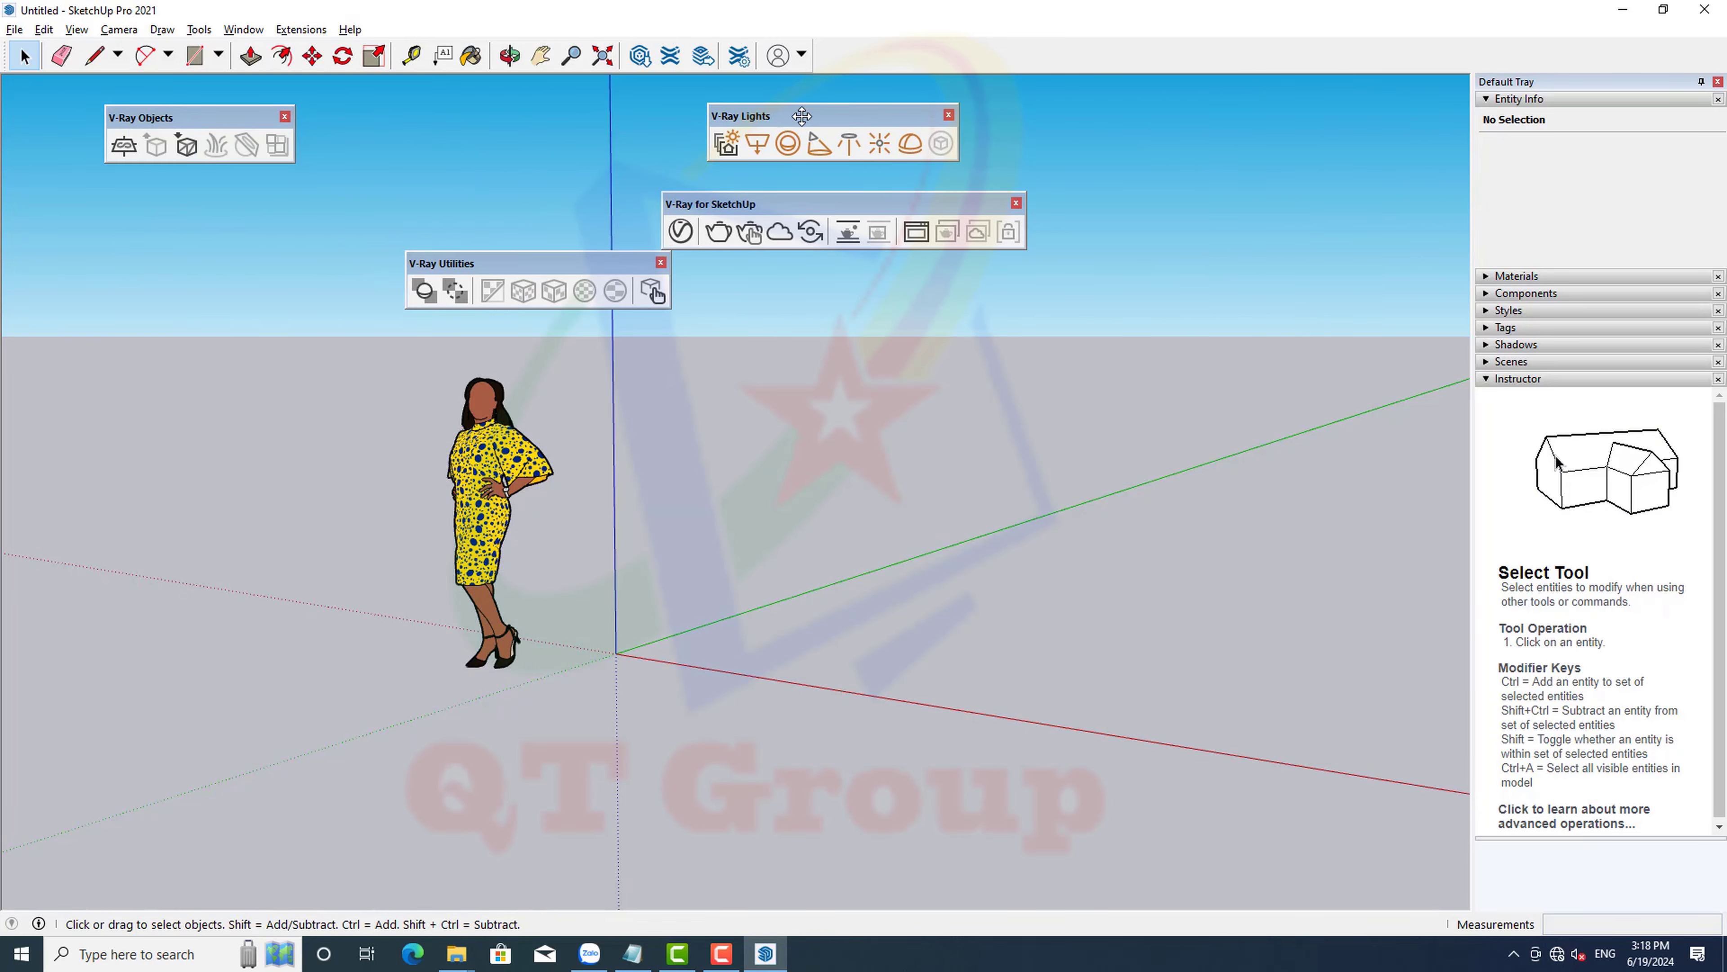
mouse_move(158, 110)
mouse_down()
mouse_move(568, 138)
mouse_move(408, 121)
mouse_up()
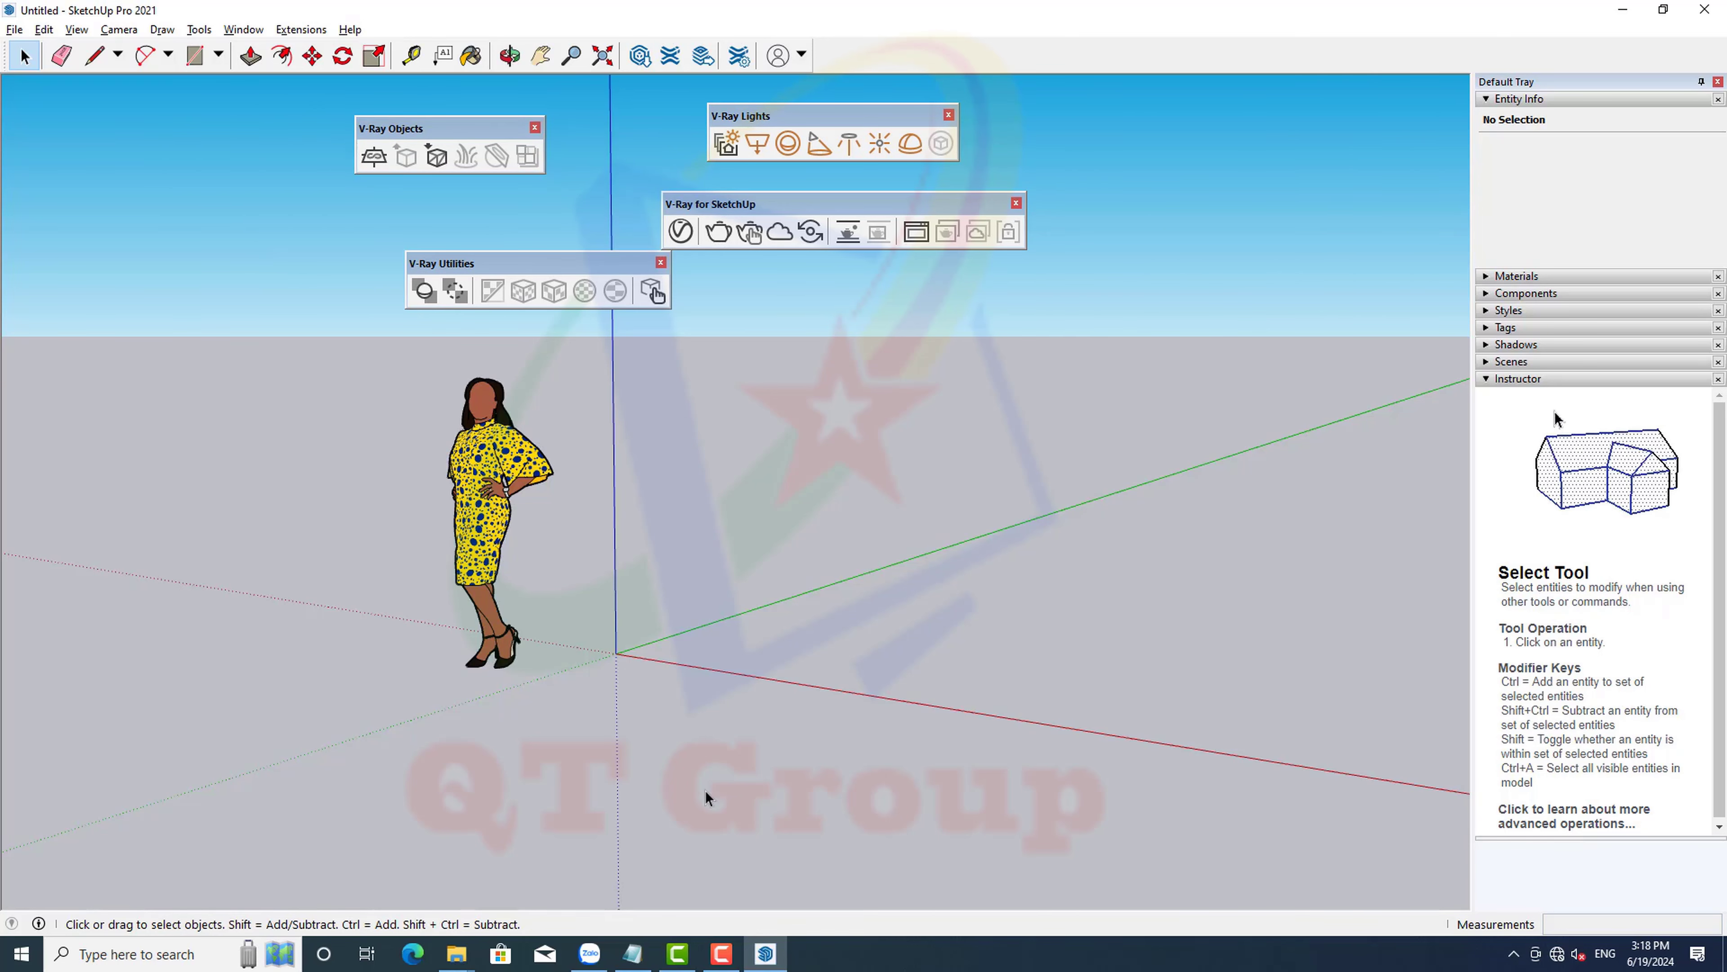
Add two closing Notepad lines: setup is done, thanks for watching, and a request for a sub and a like
click(632, 953)
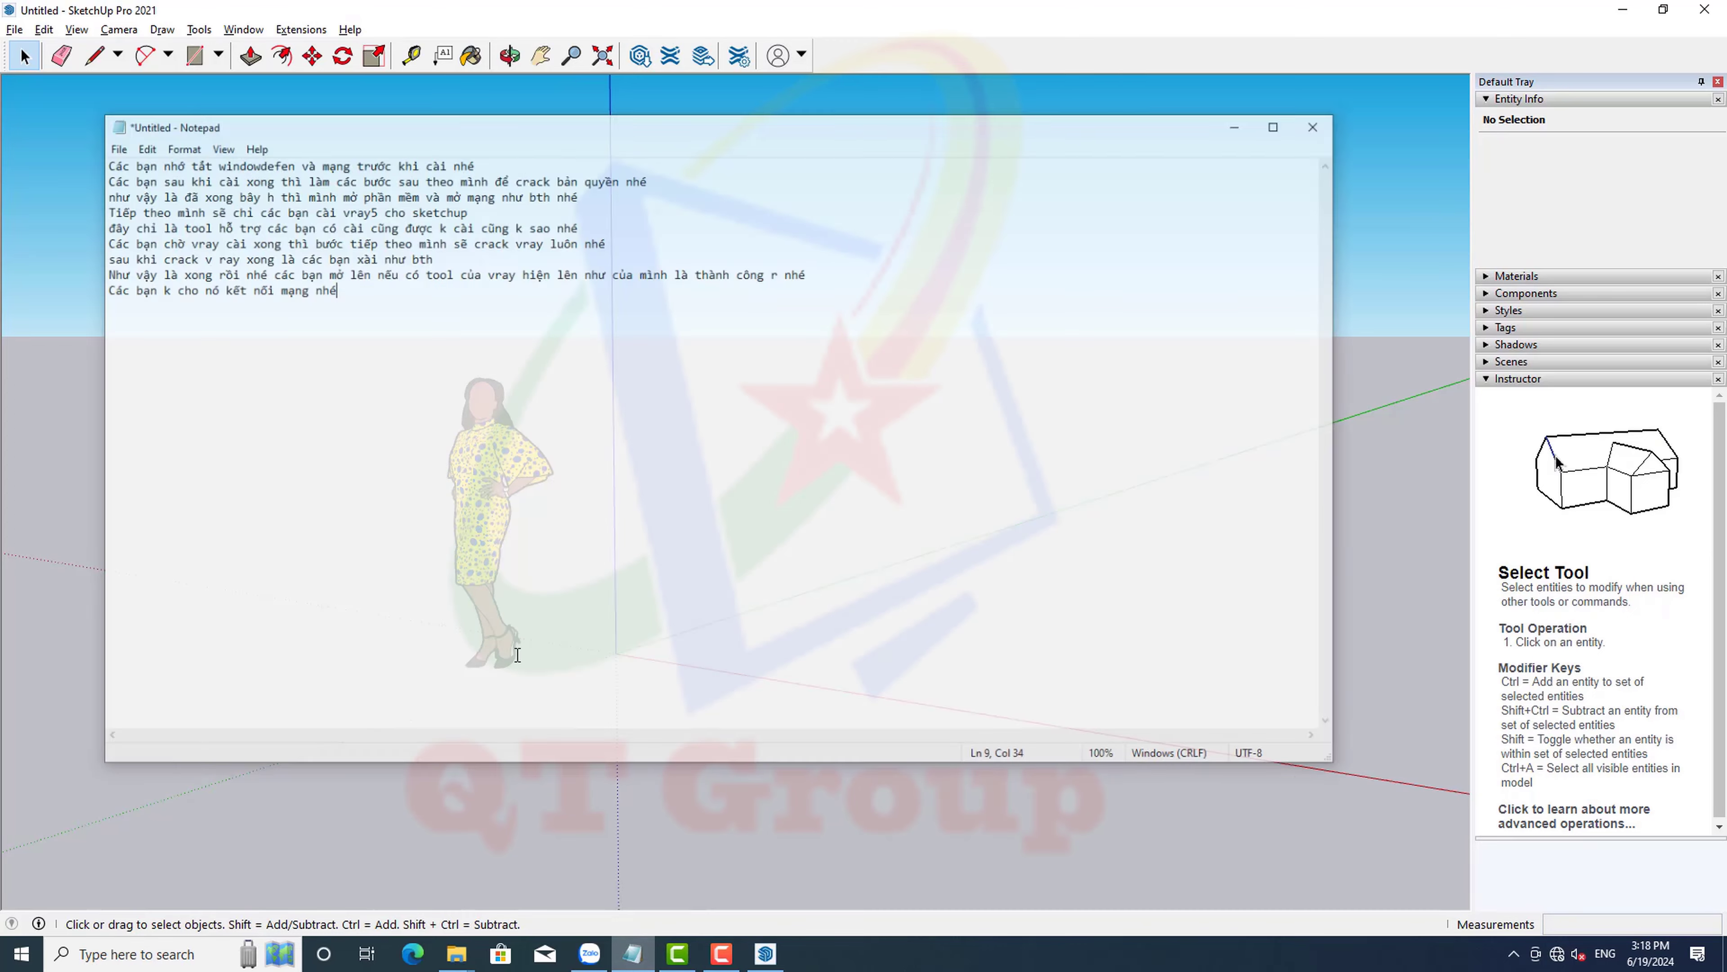
key(Return)
text(Như )
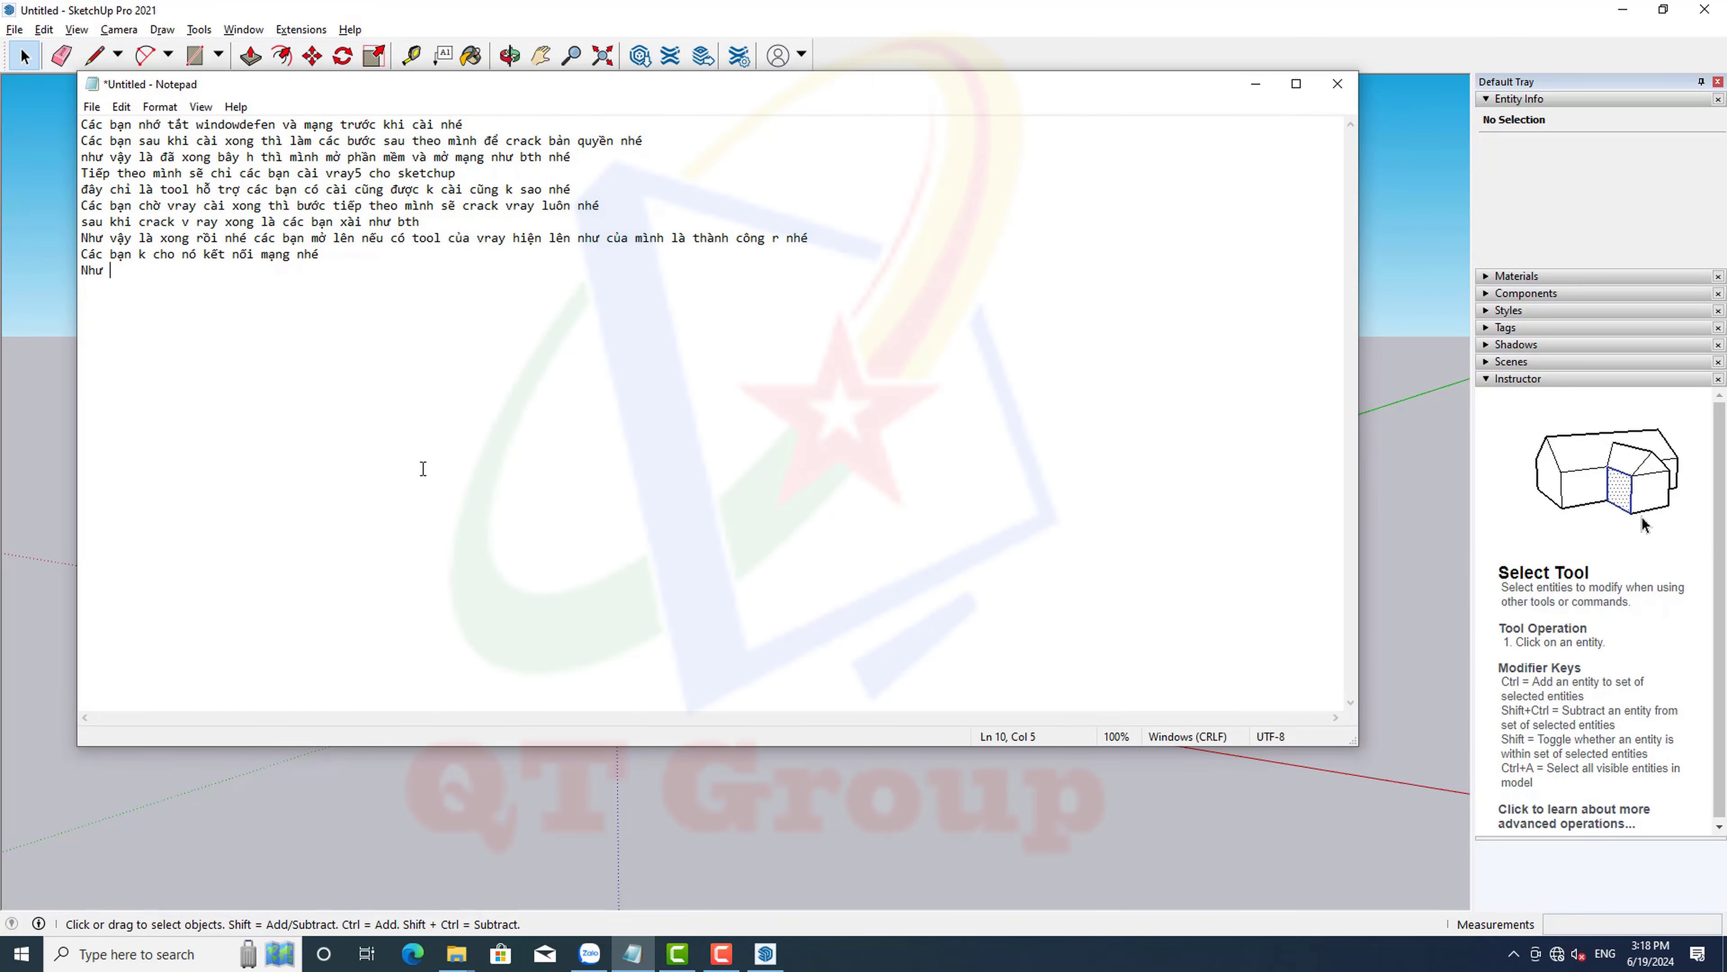
text(vậy là đa)
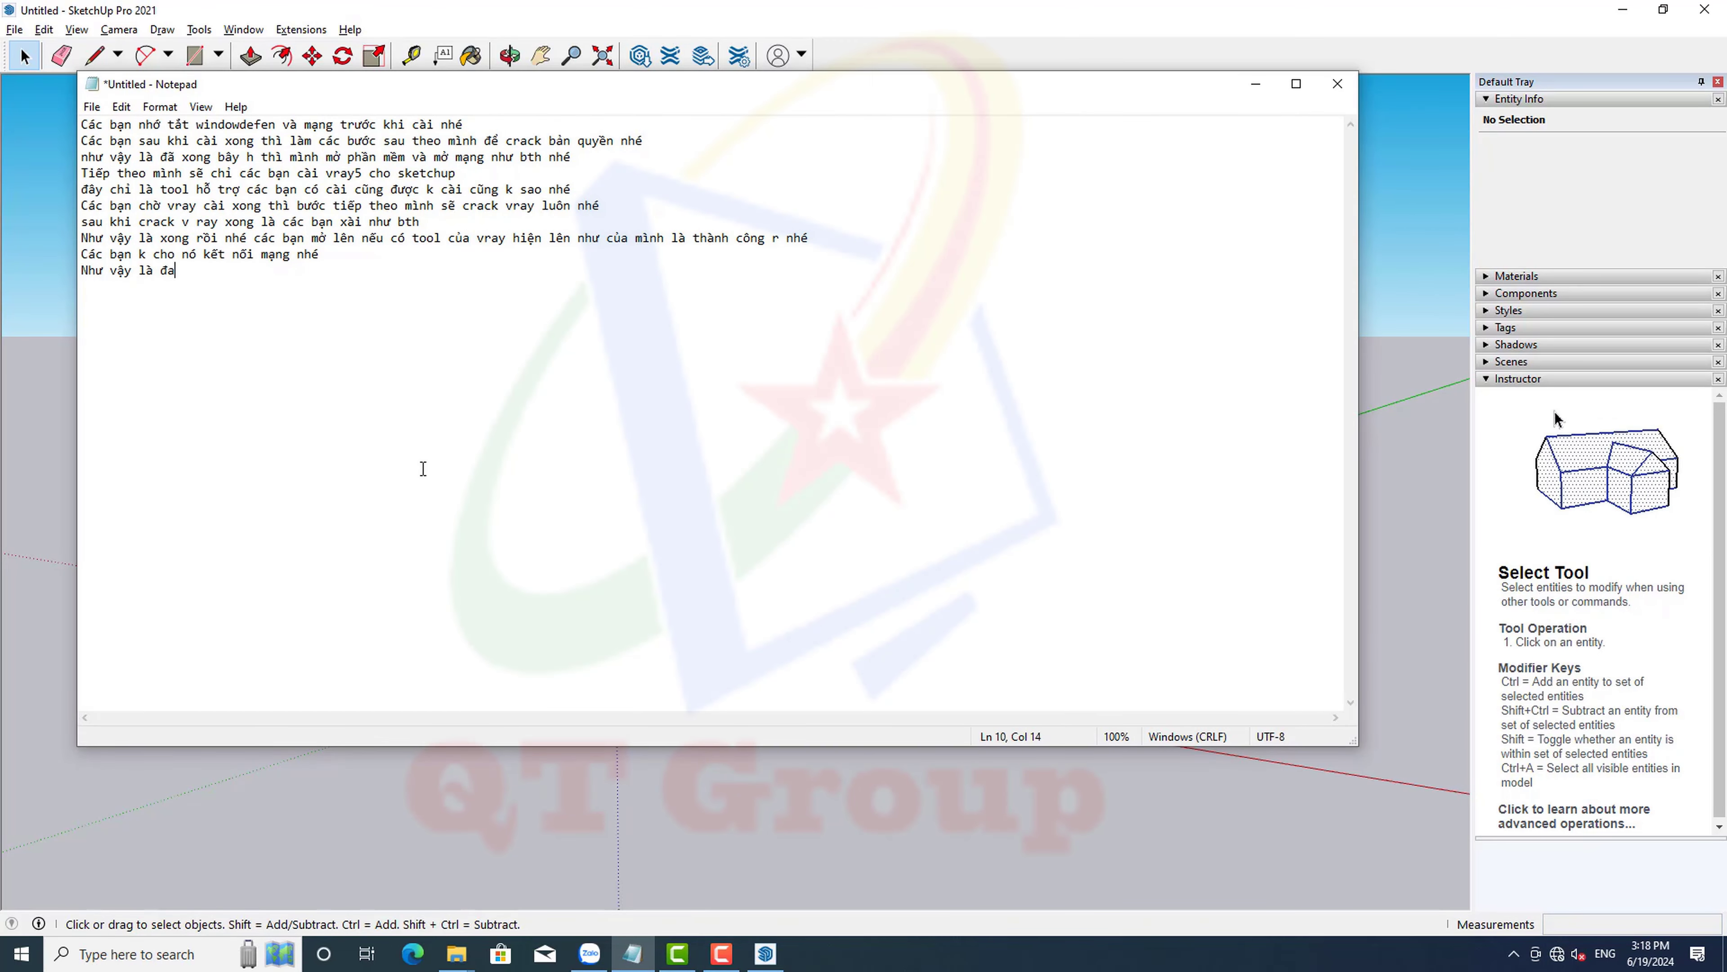
key(BackSpace)
text(ã xong c)
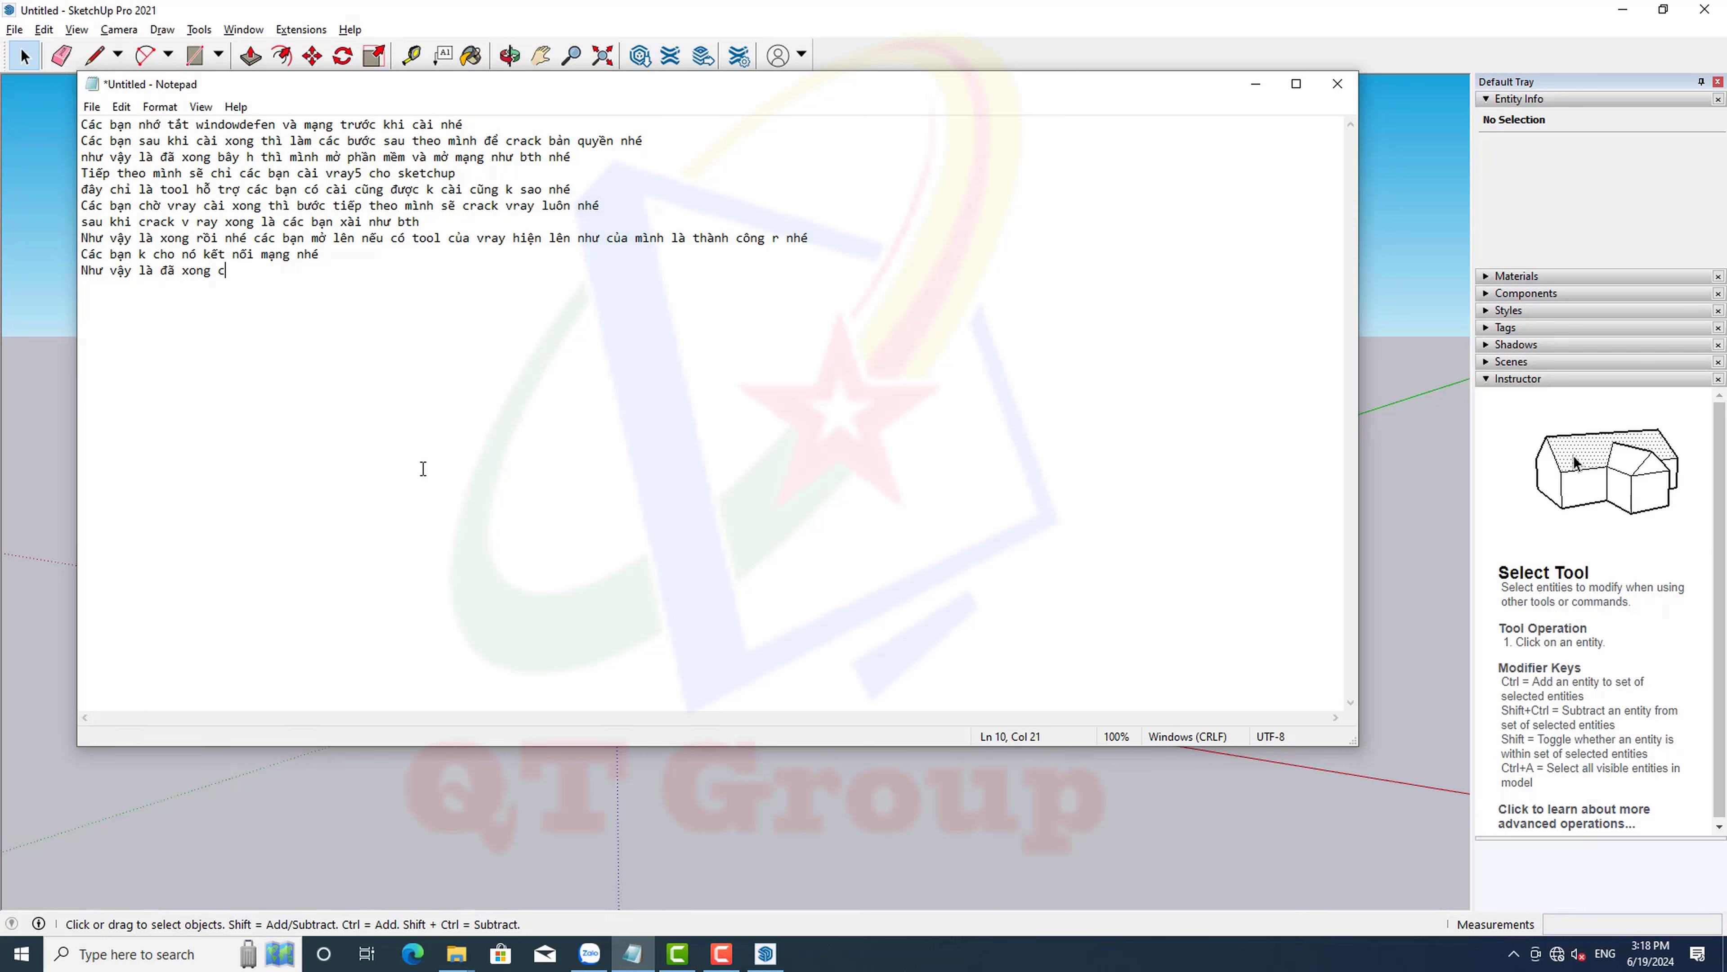
text(ám ơn các b)
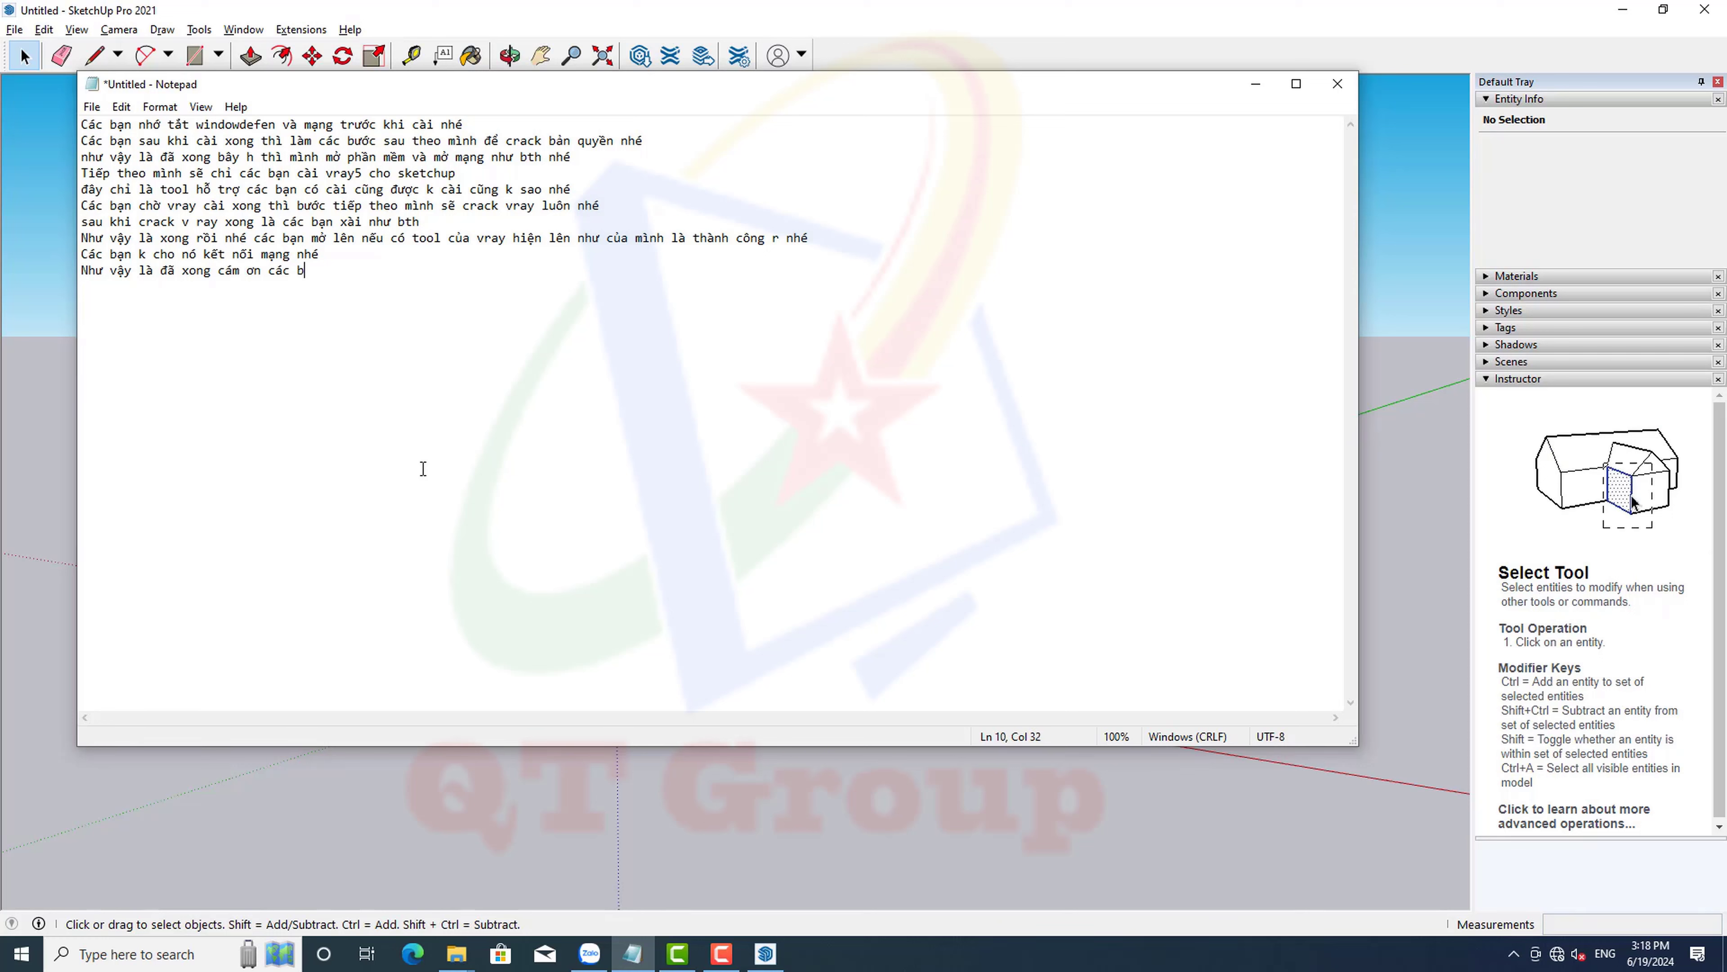
text(ạn đa)
text(ã xe)
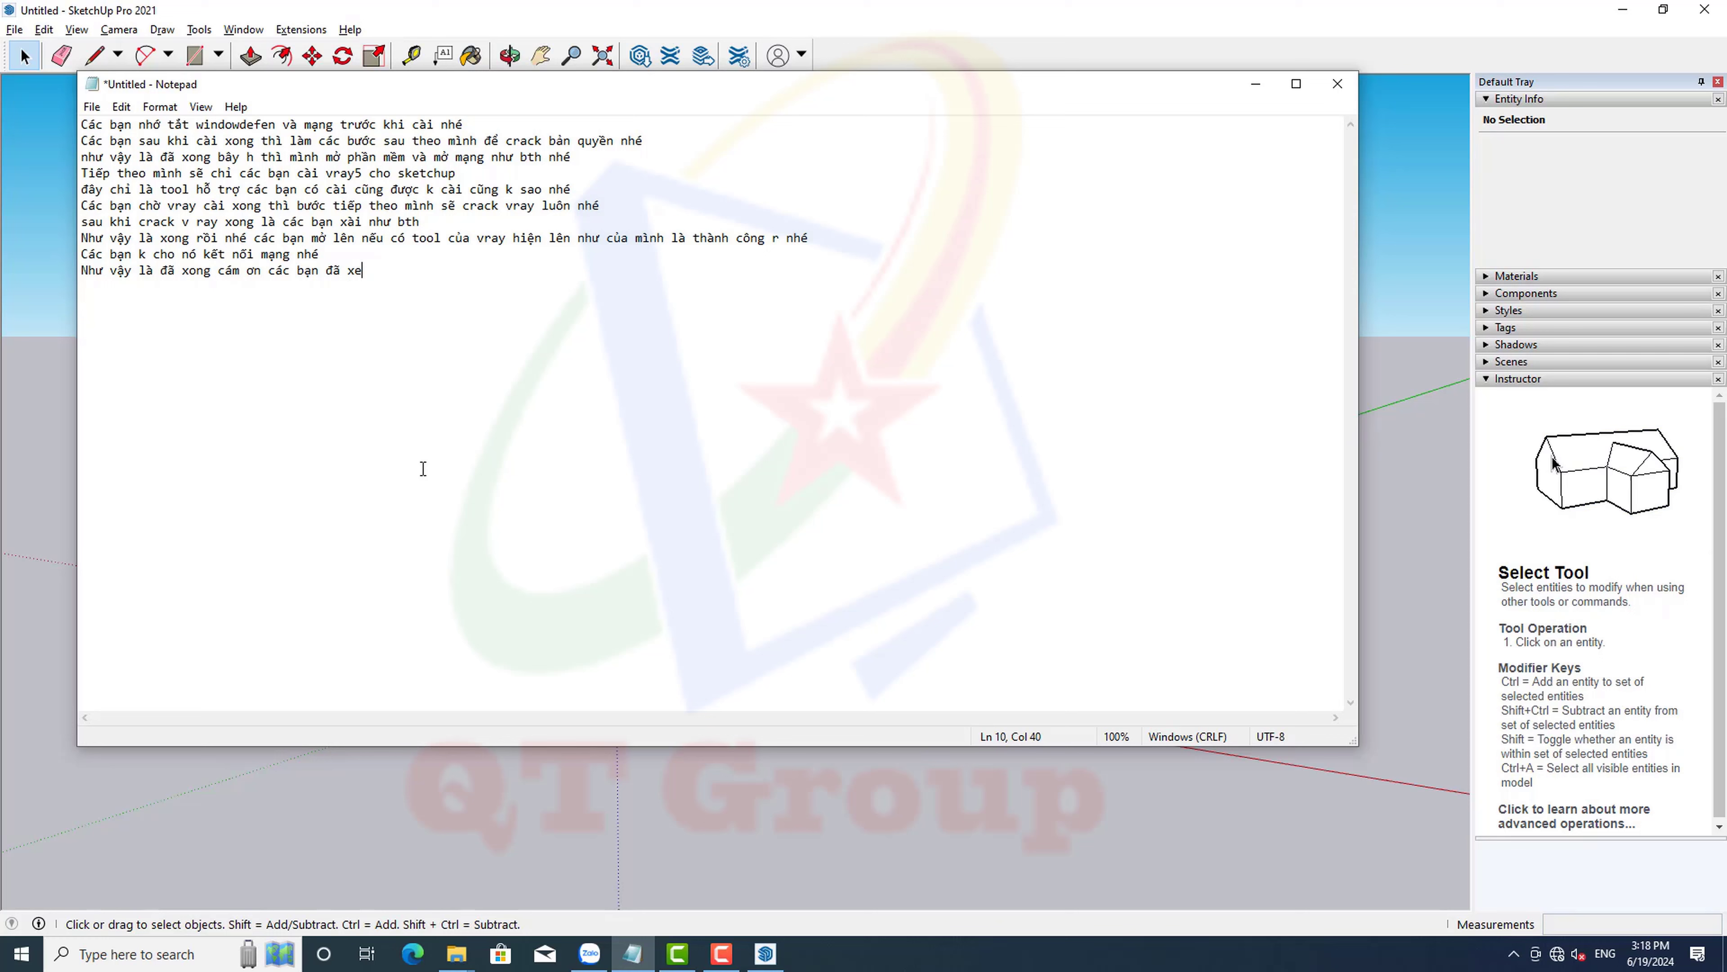
text(nhé)
key(Return)
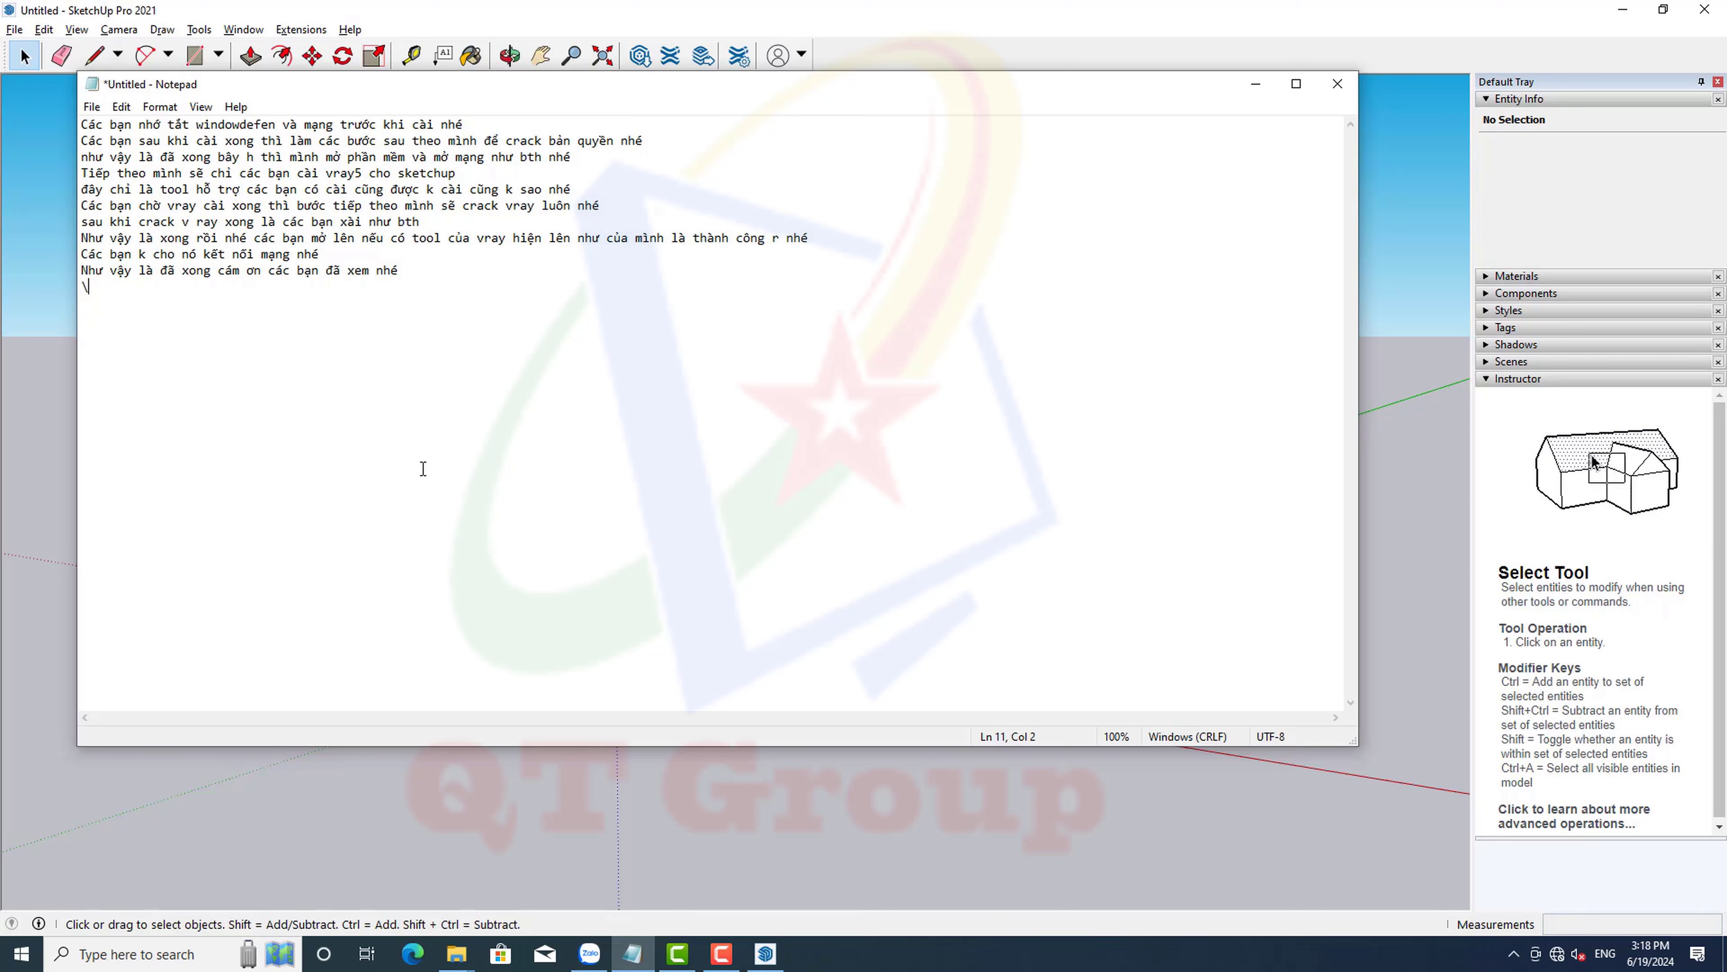
text(Nếu)
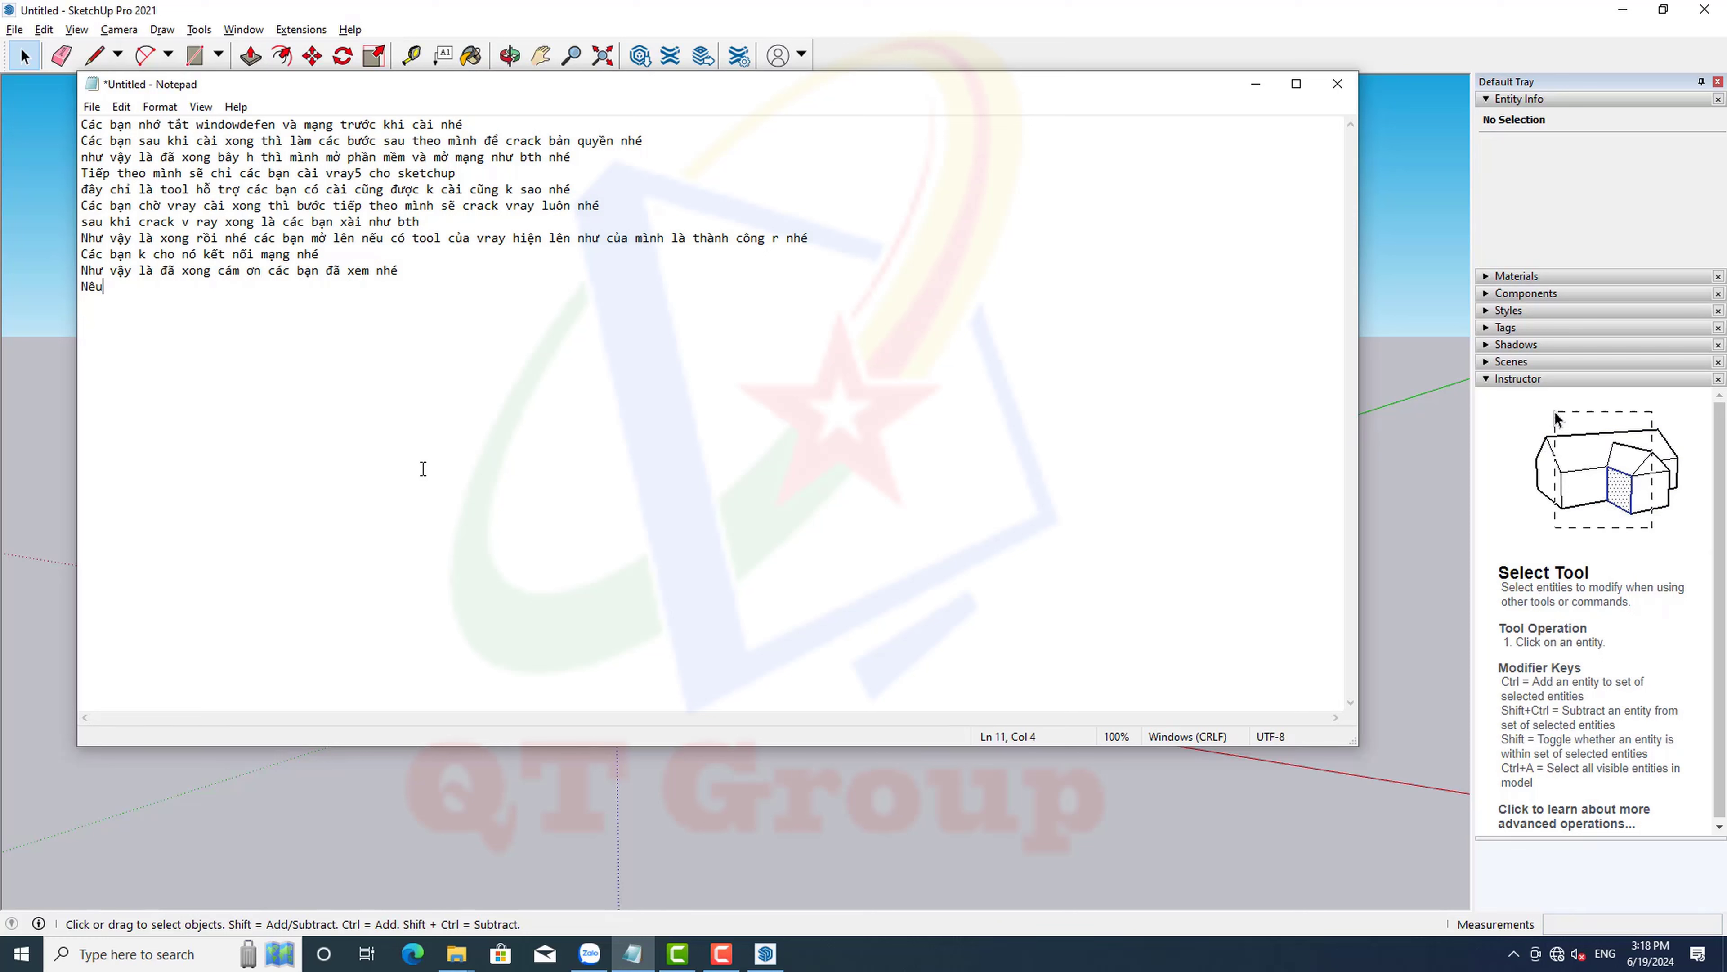
text( thấy hay c)
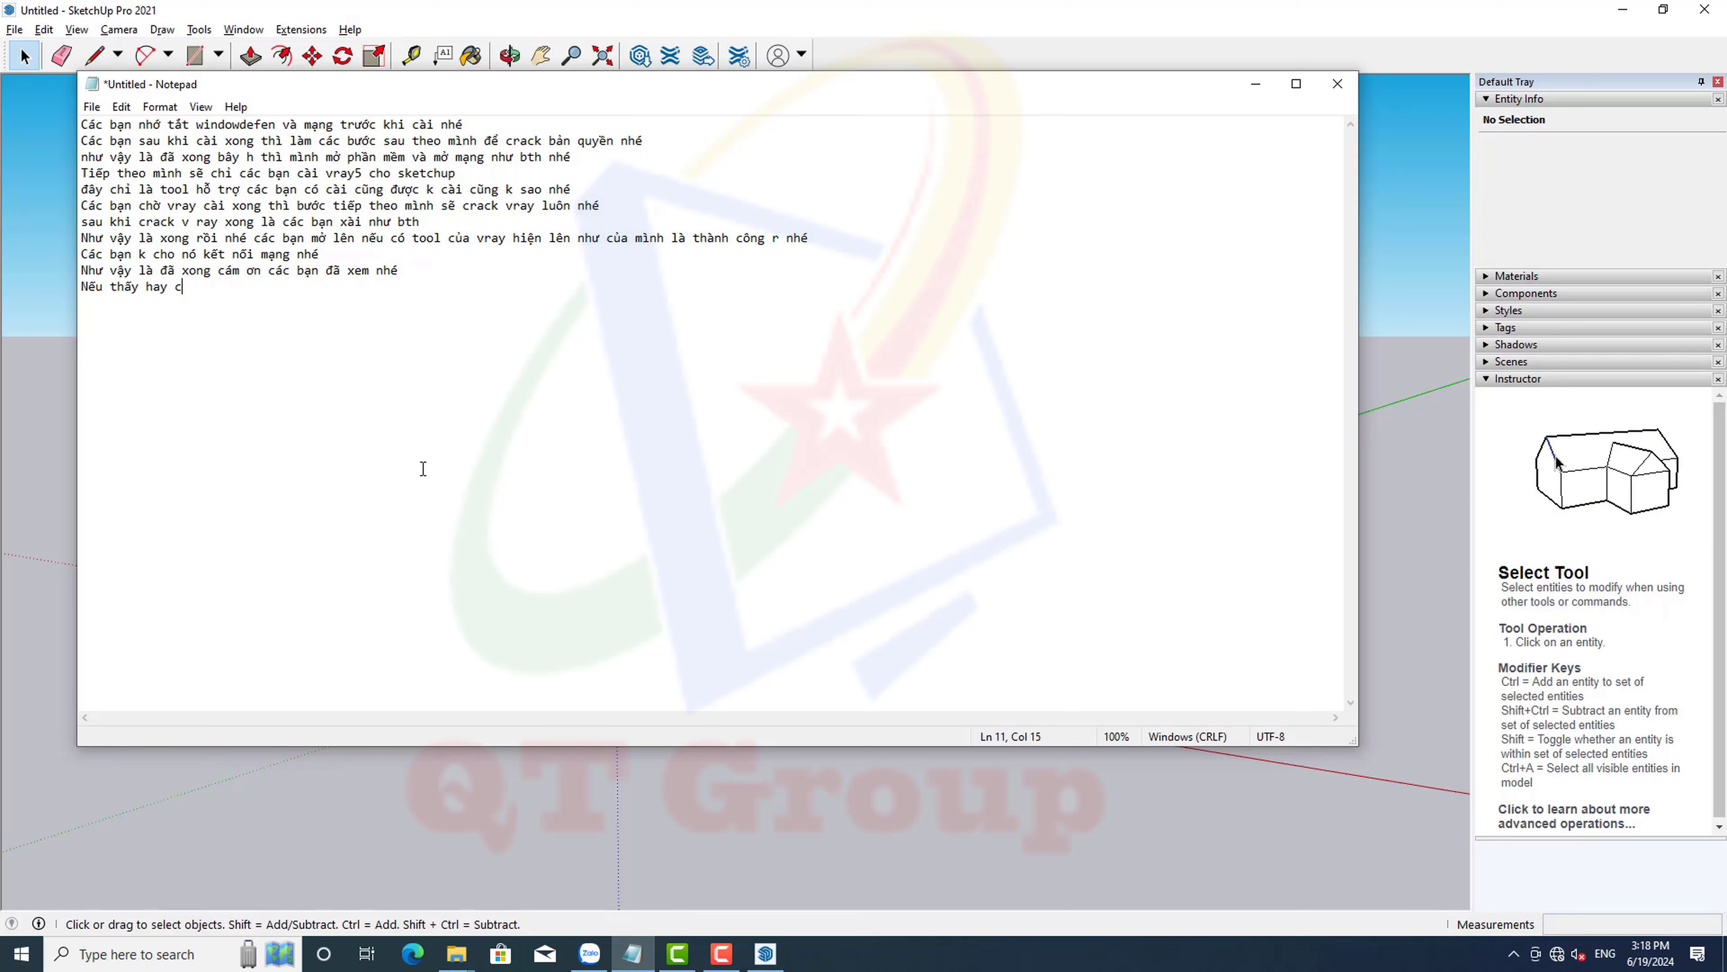
text(ho mình x)
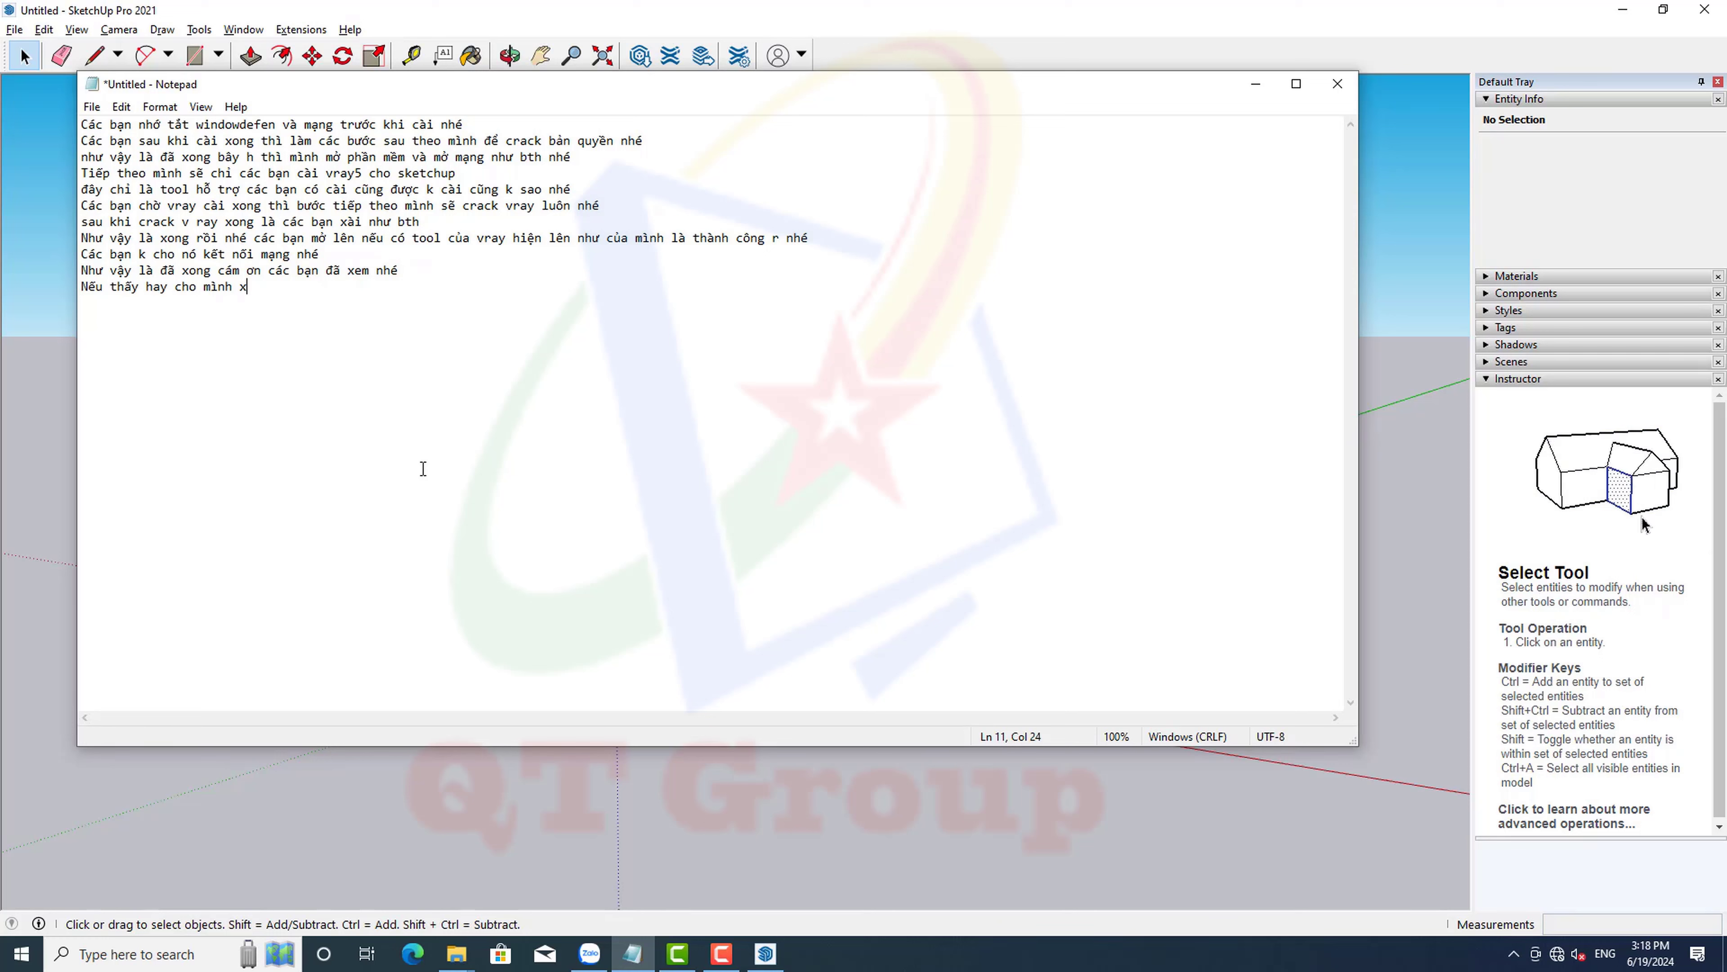
text(in 1 sub )
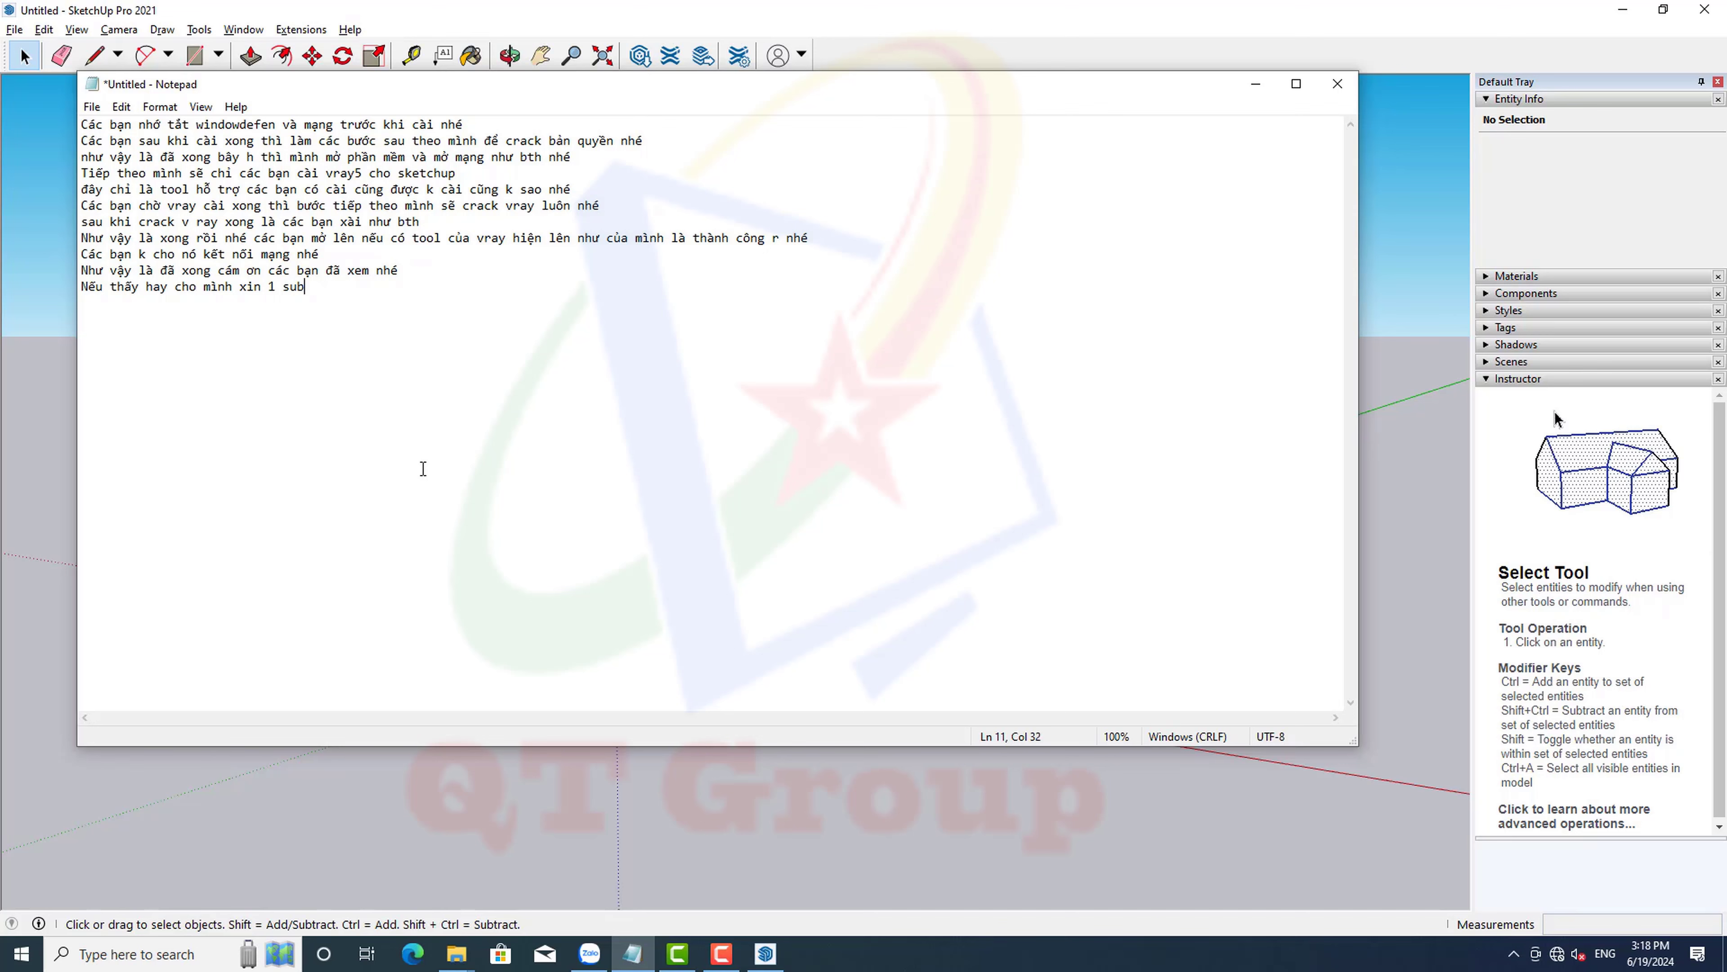
text(và 1 li)
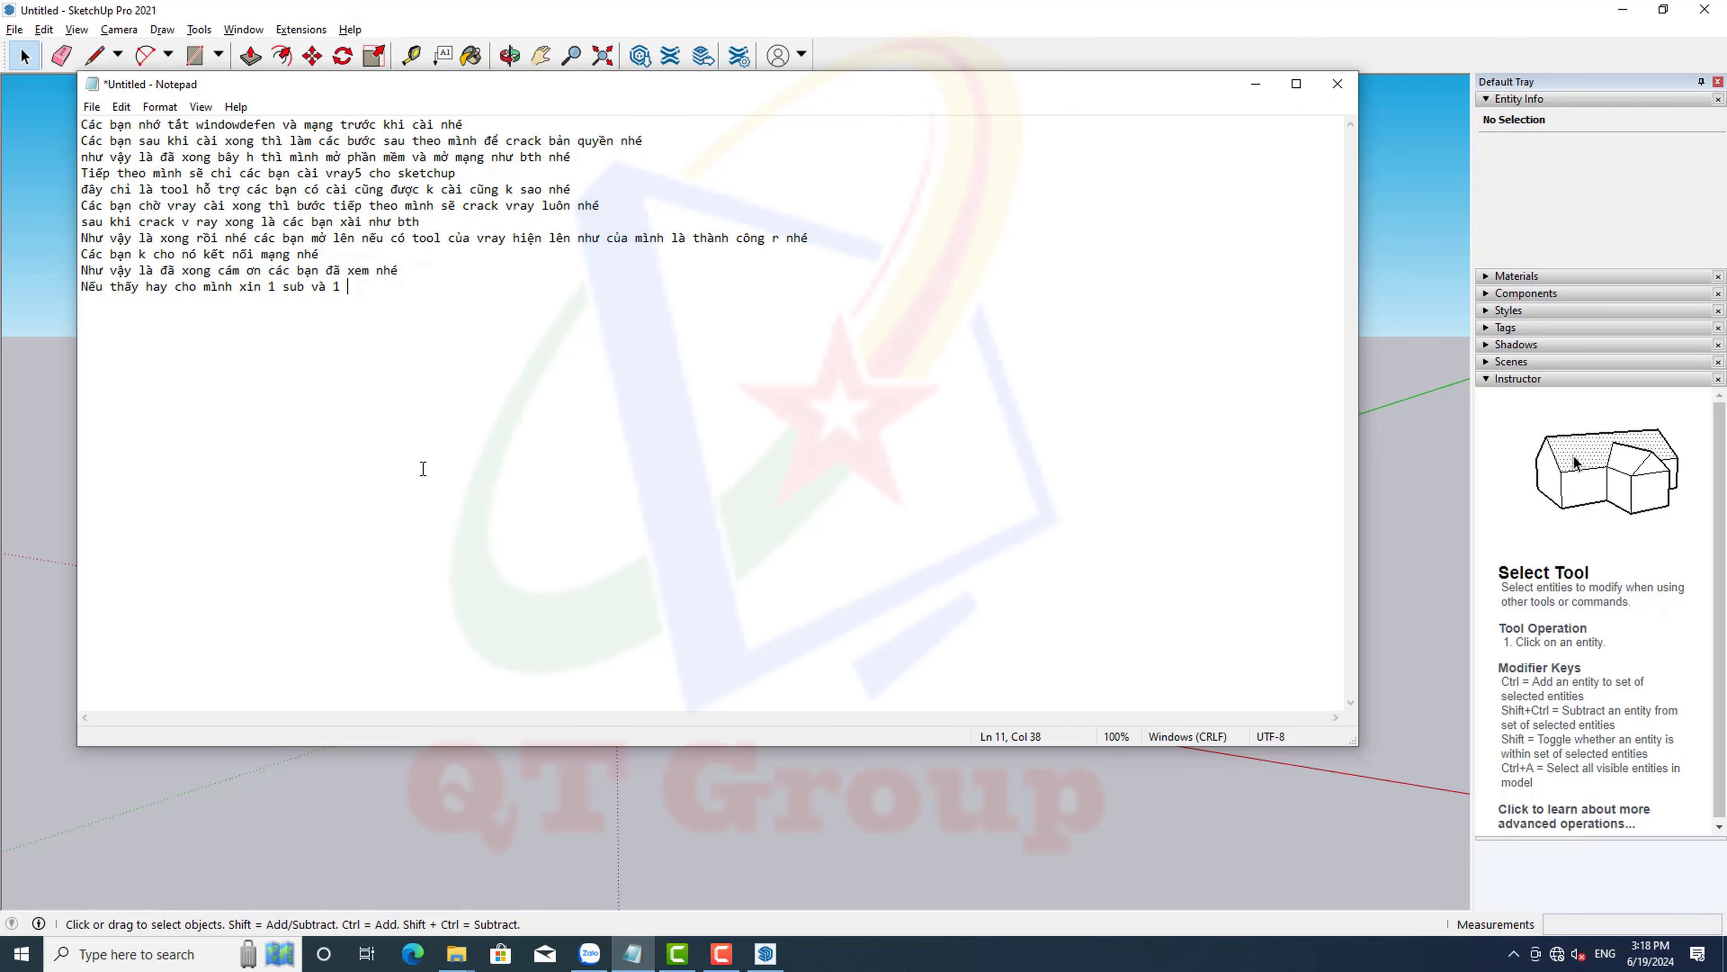
text(ke nhé)
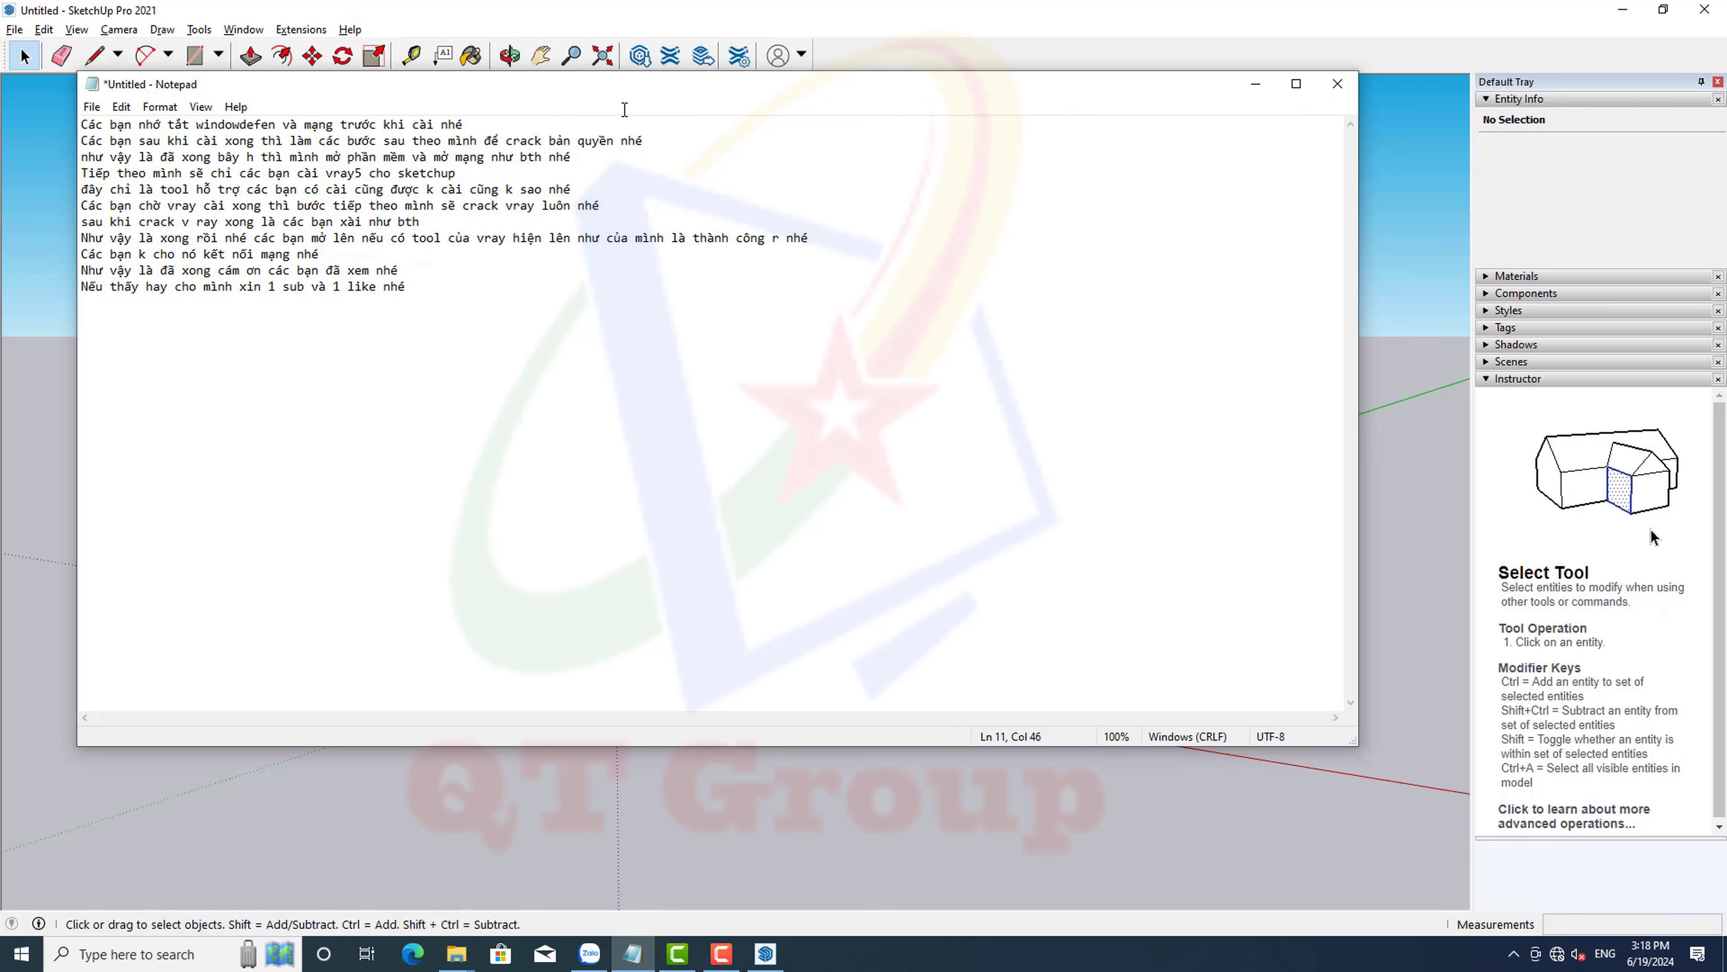